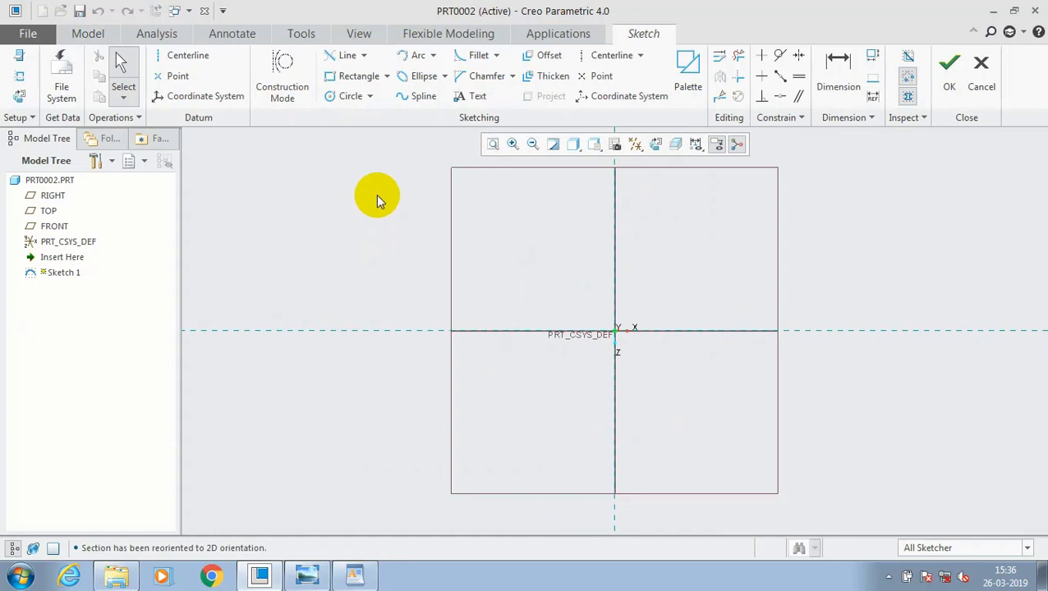
- Sketch a circle centred on the origin, set its radius to 0.31, and finish the sketch
{"action": "key", "text": "c"}
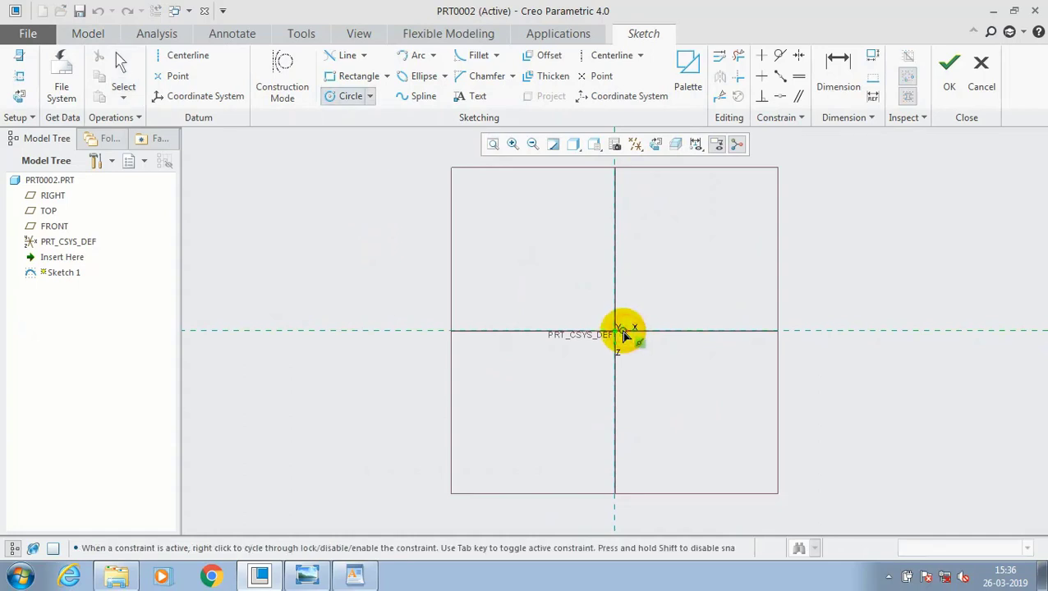
{"action": "left_click", "coordinate": [615, 331]}
{"action": "left_click", "coordinate": [639, 370]}
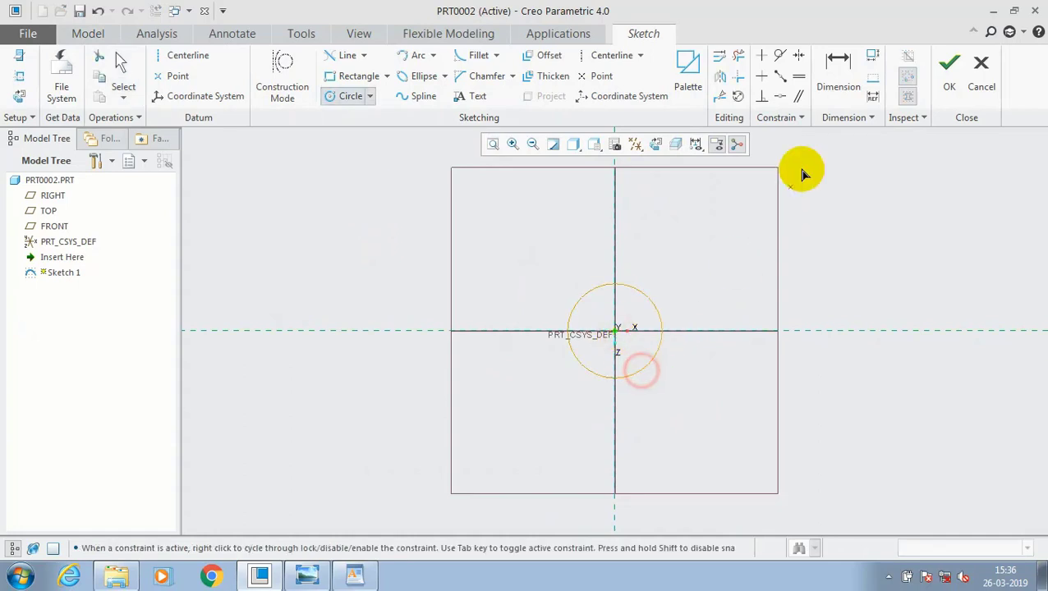
{"action": "left_click", "coordinate": [837, 76]}
{"action": "left_click", "coordinate": [623, 285]}
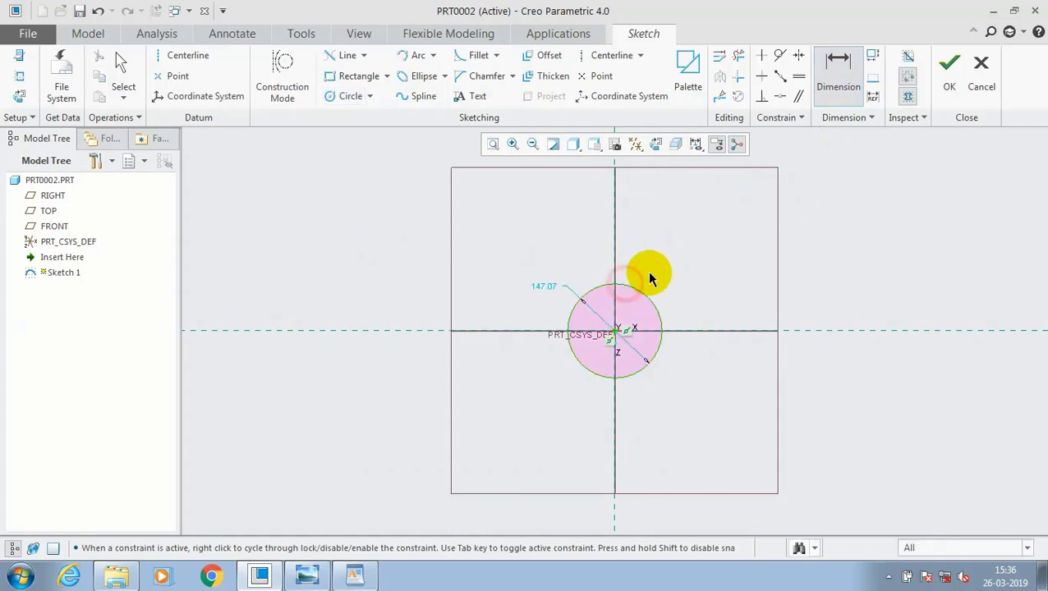
{"action": "middle_click", "coordinate": [671, 249]}
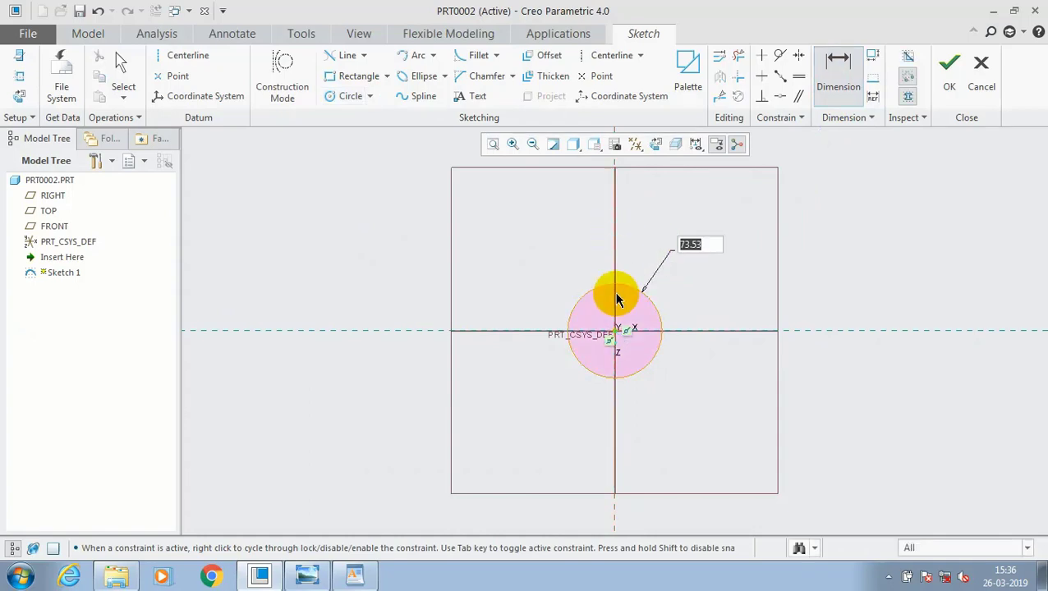
{"action": "type", "text": "0.31"}
{"action": "key", "text": "Return"}
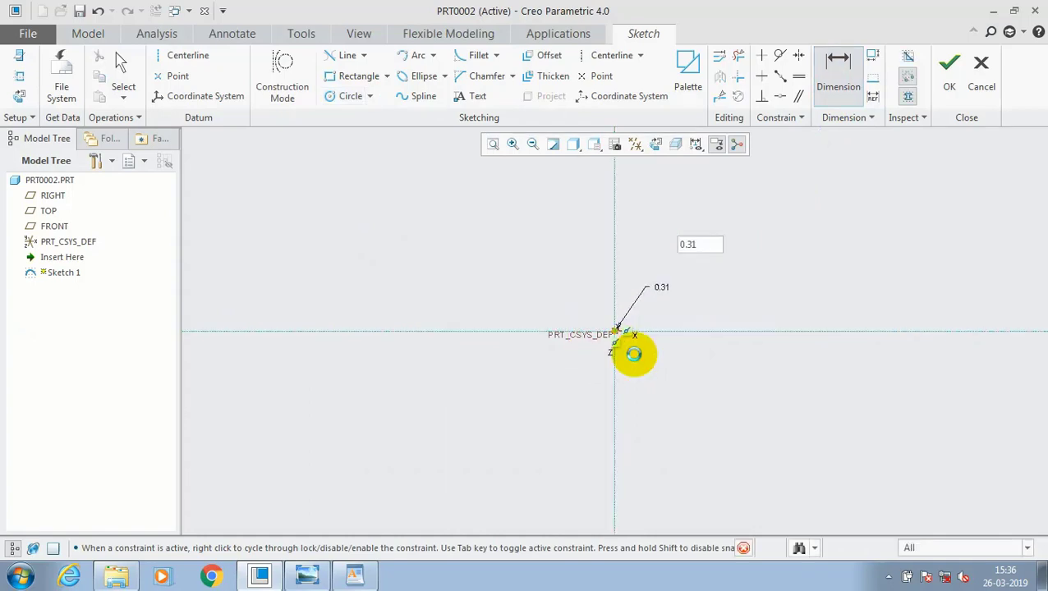
{"action": "left_click", "coordinate": [959, 73]}
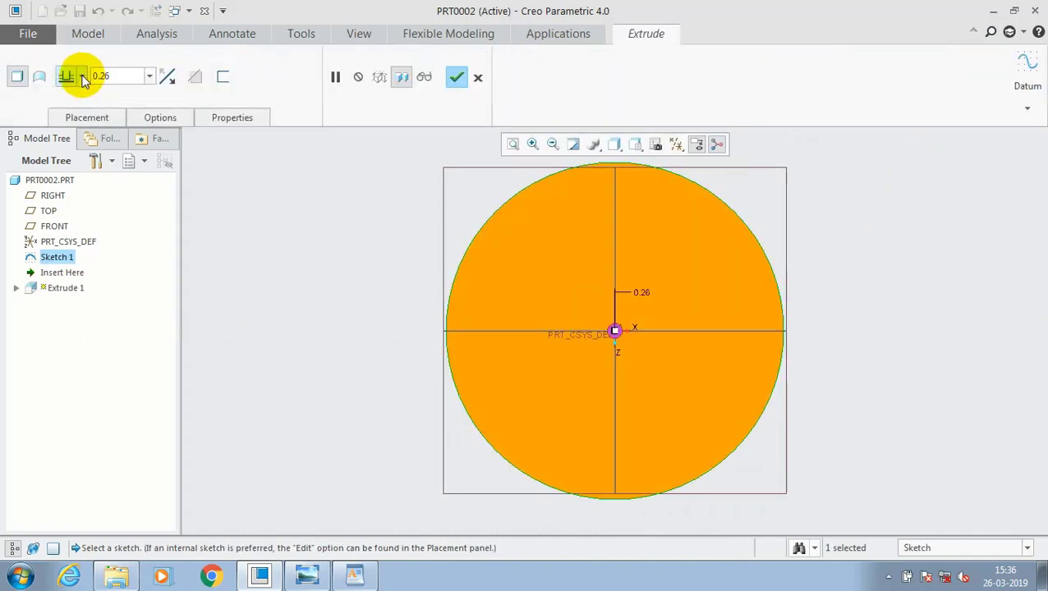
- Extrude the circle symmetrically about the sketch plane to a depth of 0.75
{"action": "left_click", "coordinate": [108, 117]}
{"action": "double_click", "coordinate": [126, 75]}
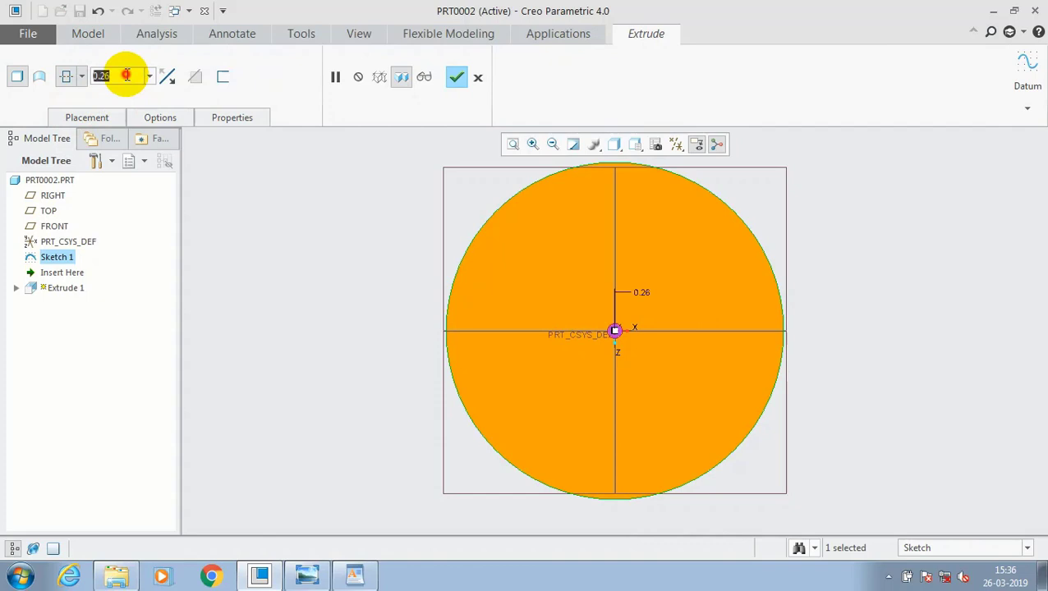
{"action": "type", "text": "0.75"}
{"action": "key", "text": "Return"}
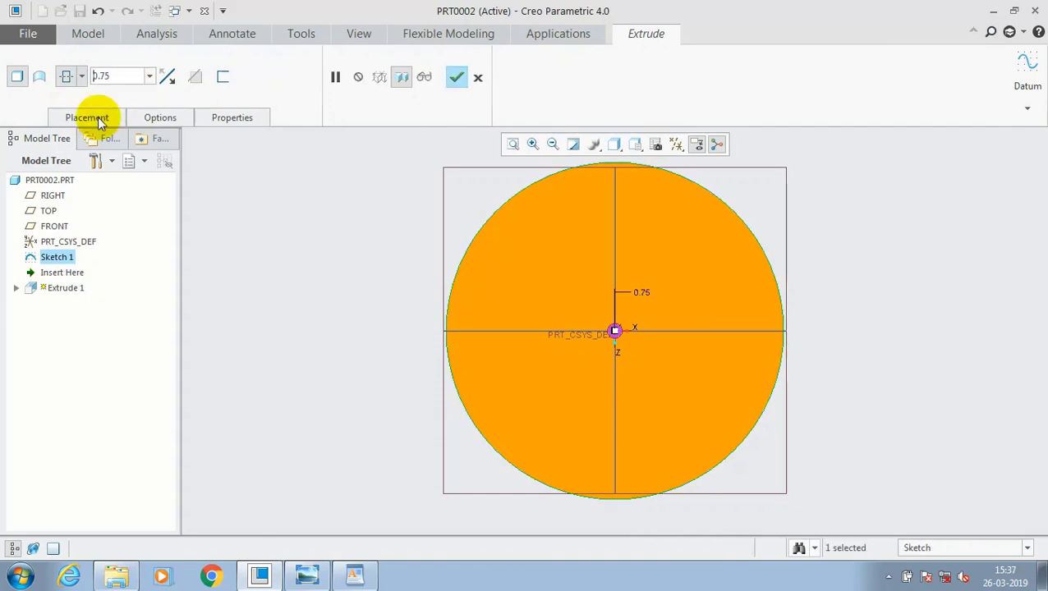
{"action": "key", "text": "ctrl+d"}
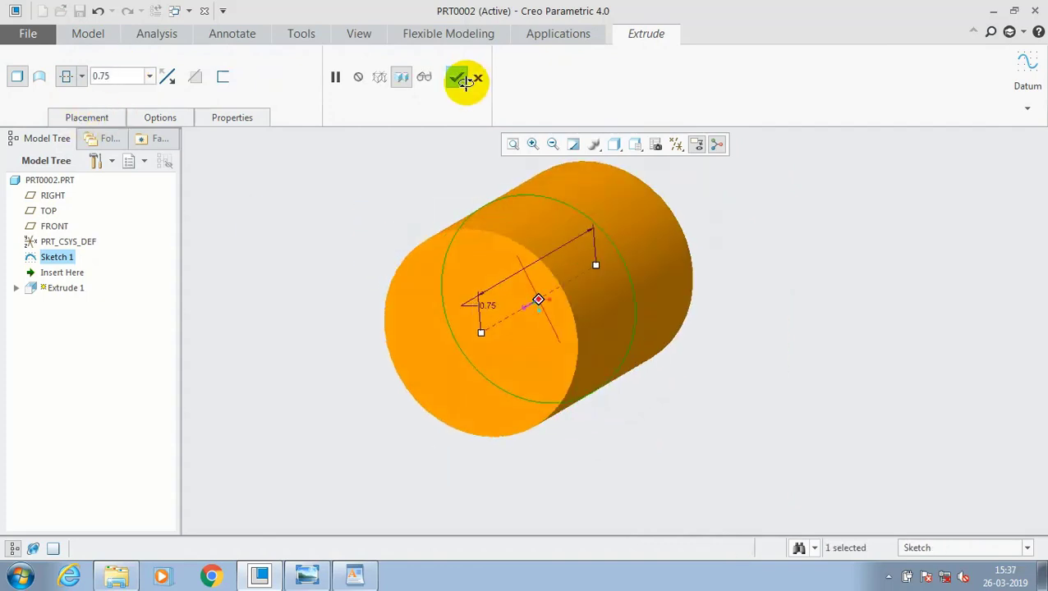
{"action": "left_click", "coordinate": [458, 78]}
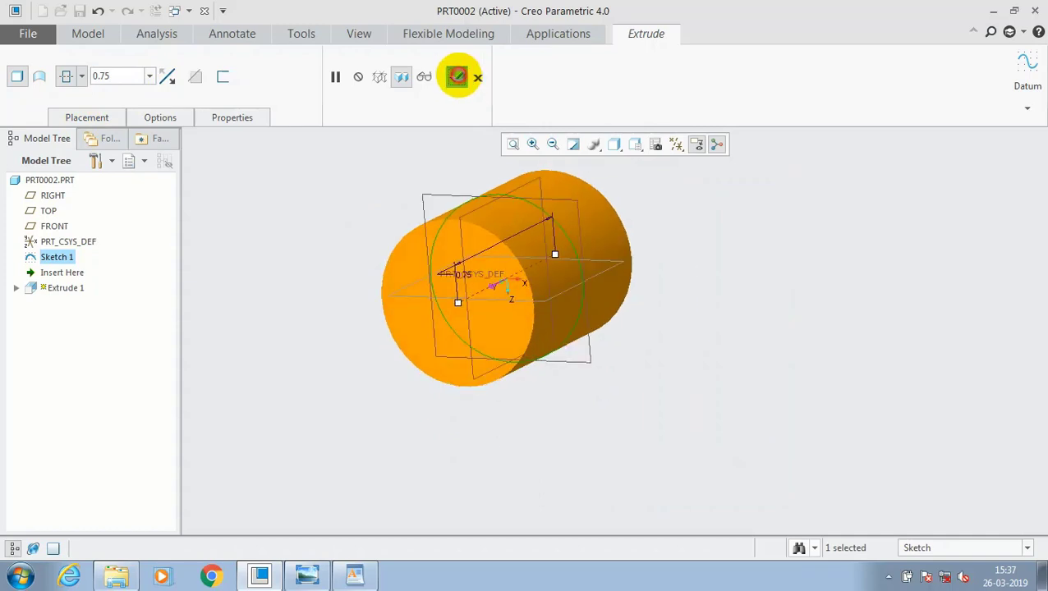
- Start a sketch on the cylinder's end face and draw a concentric circle about 0.31 in diameter
{"action": "left_click", "coordinate": [420, 265]}
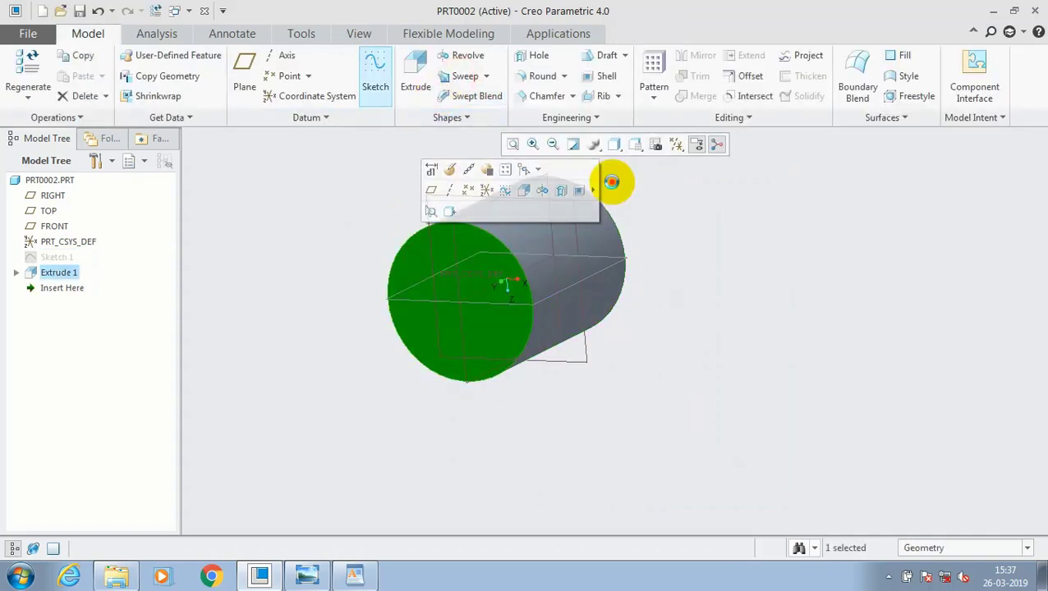
{"action": "left_click", "coordinate": [612, 181]}
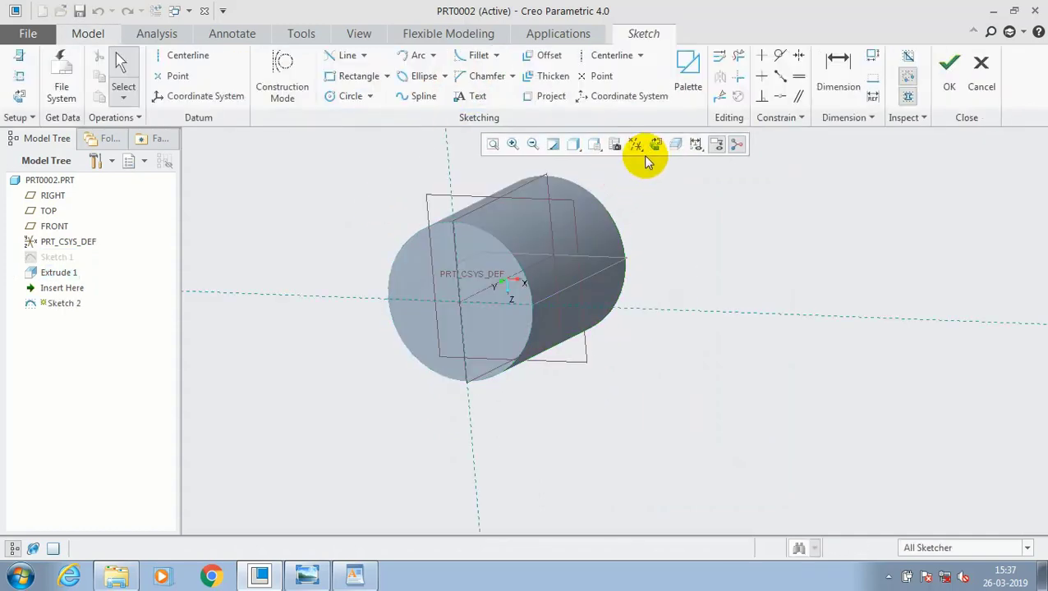
{"action": "left_click", "coordinate": [652, 144]}
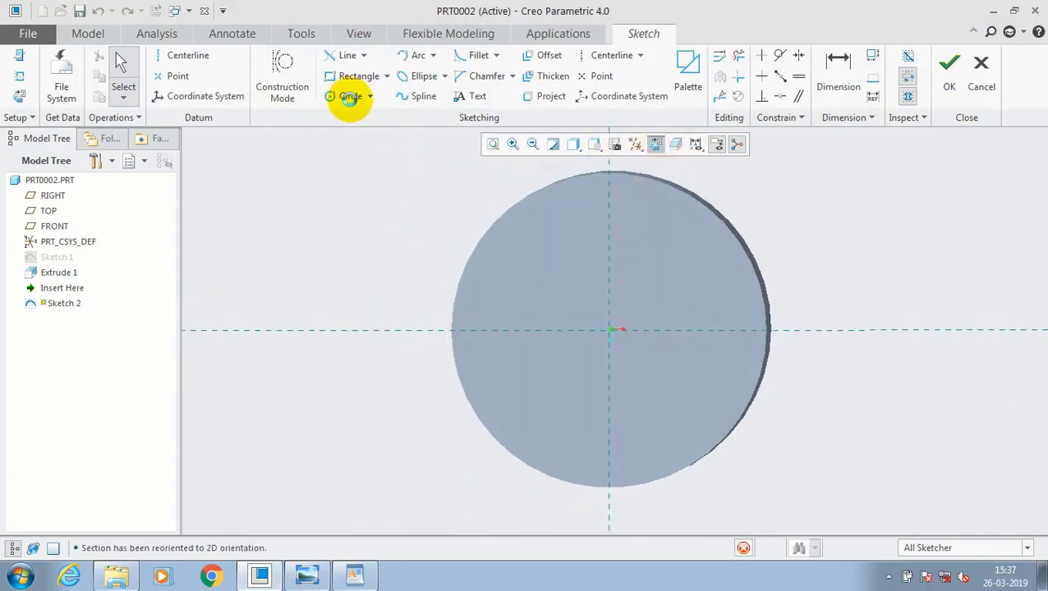
{"action": "left_click", "coordinate": [350, 96]}
{"action": "left_click", "coordinate": [618, 331]}
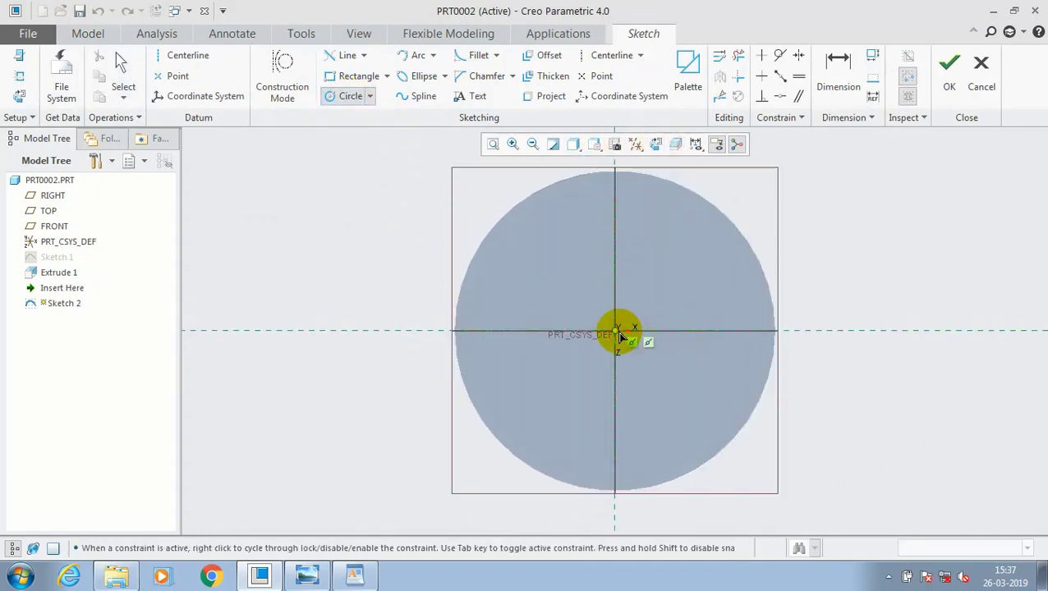
{"action": "left_click", "coordinate": [663, 394]}
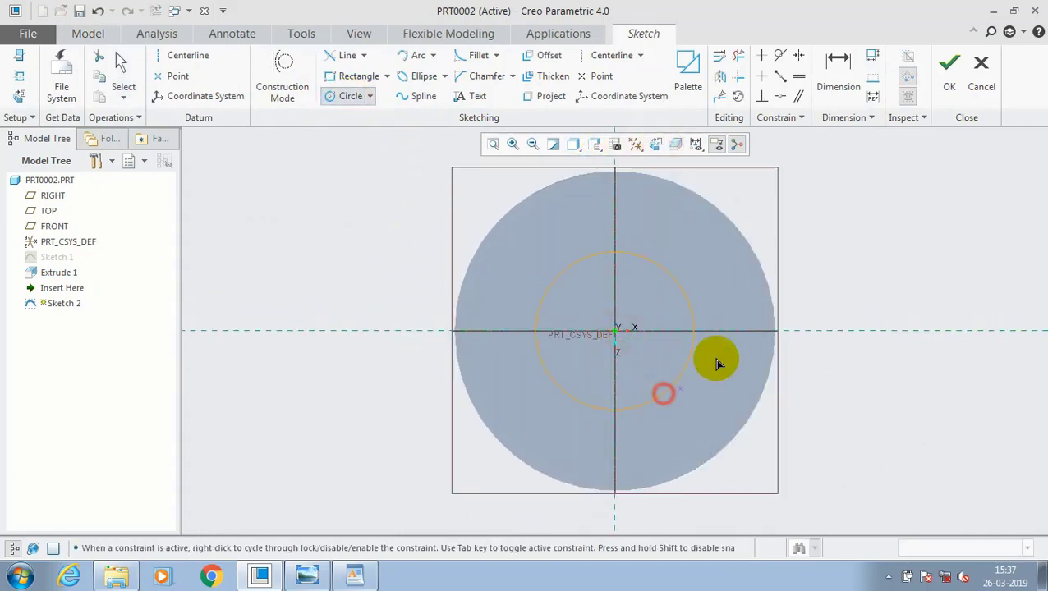
- Set the radius of the circle on the end face to 0.25 and finish the sketch
{"action": "left_click", "coordinate": [851, 65]}
{"action": "left_click", "coordinate": [672, 281]}
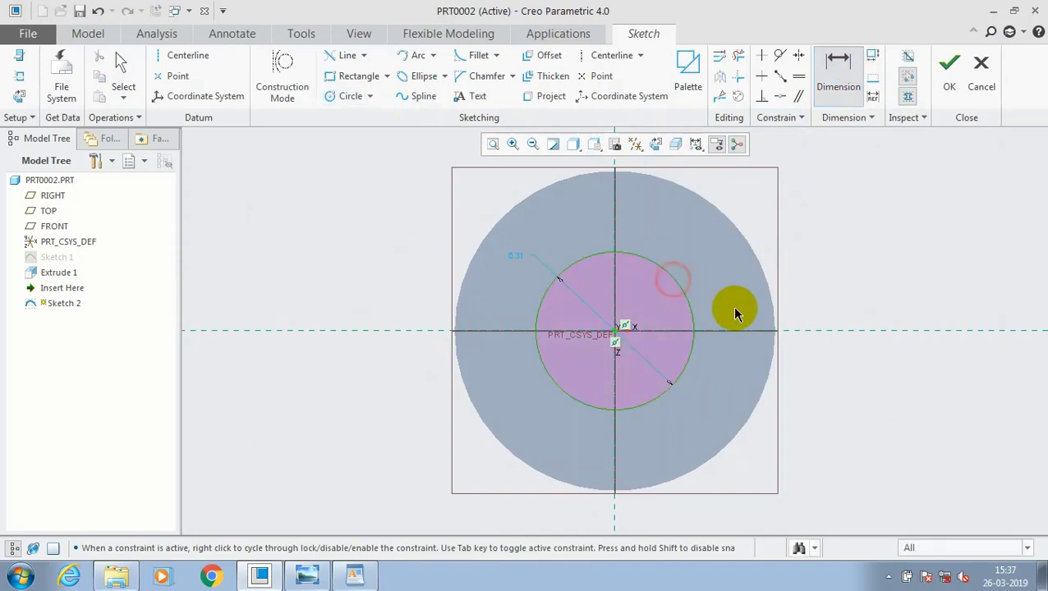
{"action": "middle_click", "coordinate": [737, 310]}
{"action": "type", "text": "0."}
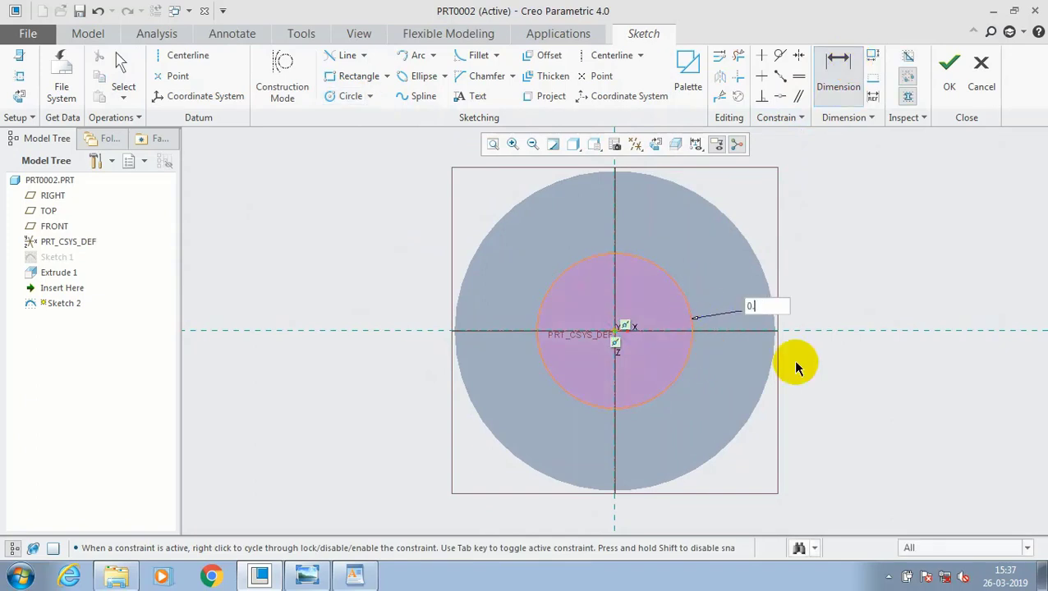
{"action": "type", "text": "25"}
{"action": "key", "text": "Return"}
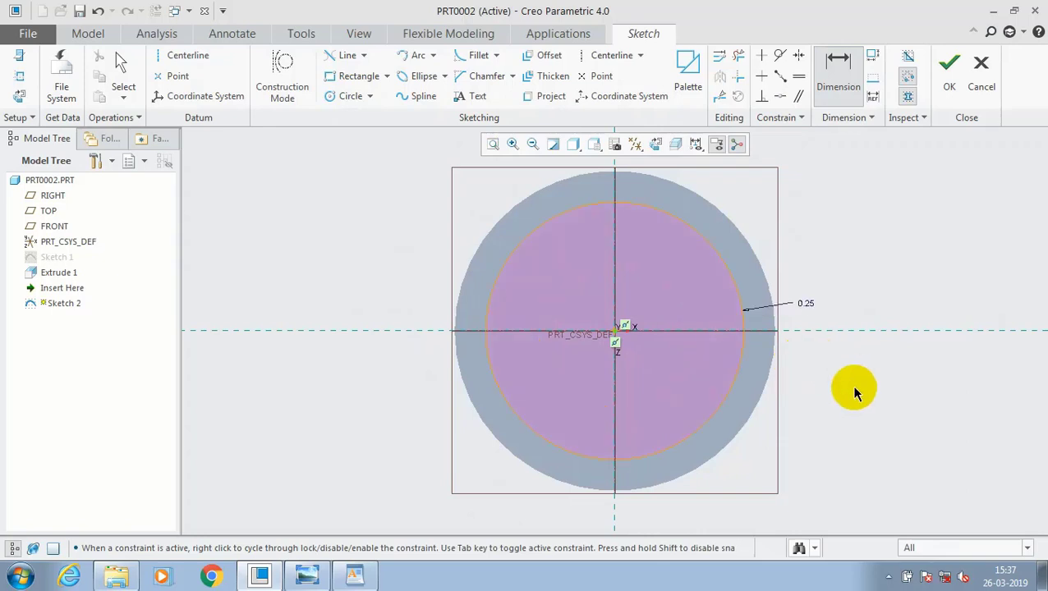
{"action": "left_click", "coordinate": [949, 76]}
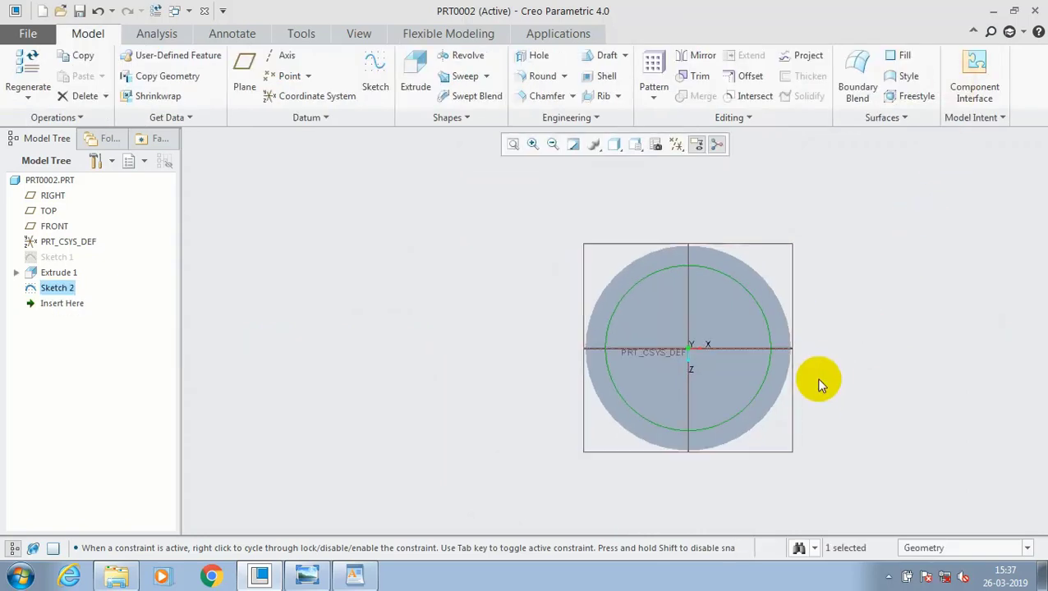
- Extrude the smaller circle outward from the cylinder's end face by 0.19
{"action": "mouse_move", "coordinate": [815, 378]}
{"action": "middle_mouse_down"}
{"action": "mouse_move", "coordinate": [831, 297]}
{"action": "mouse_move", "coordinate": [722, 255]}
{"action": "middle_mouse_up"}
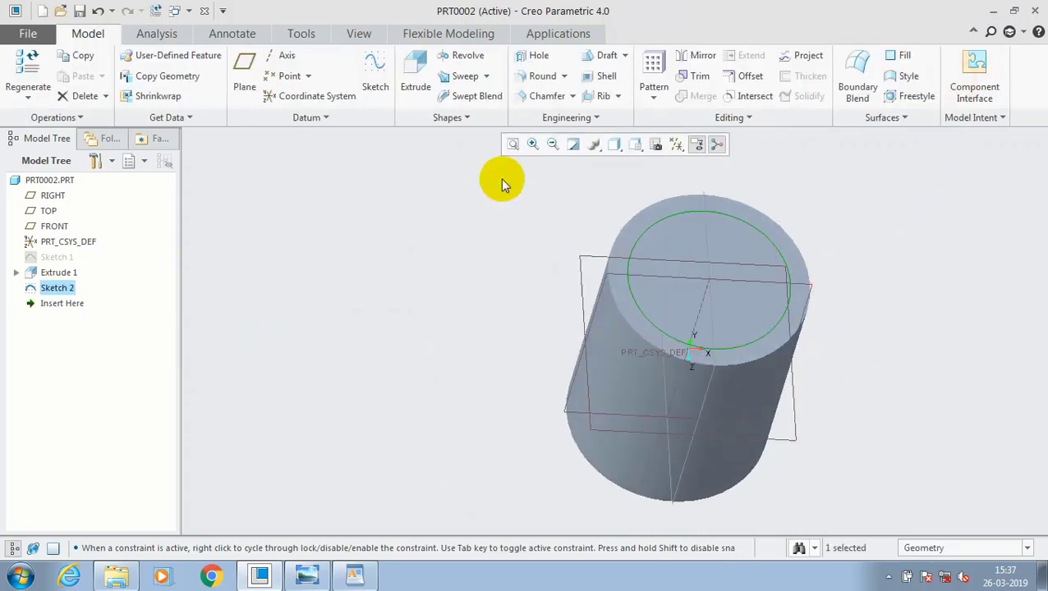
{"action": "left_click", "coordinate": [414, 78]}
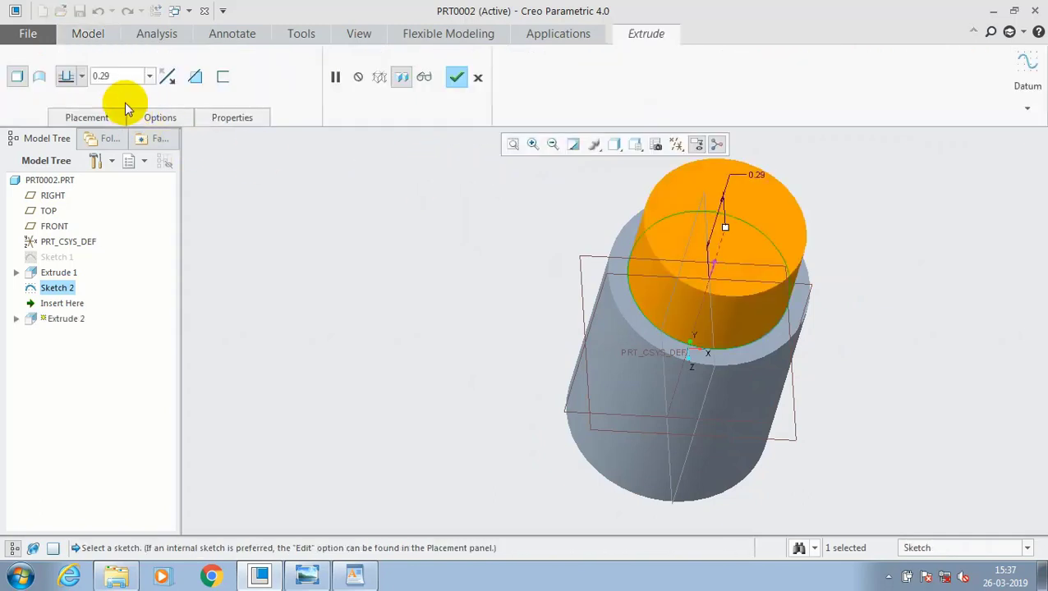
{"action": "double_click", "coordinate": [122, 78]}
{"action": "type", "text": "0.19"}
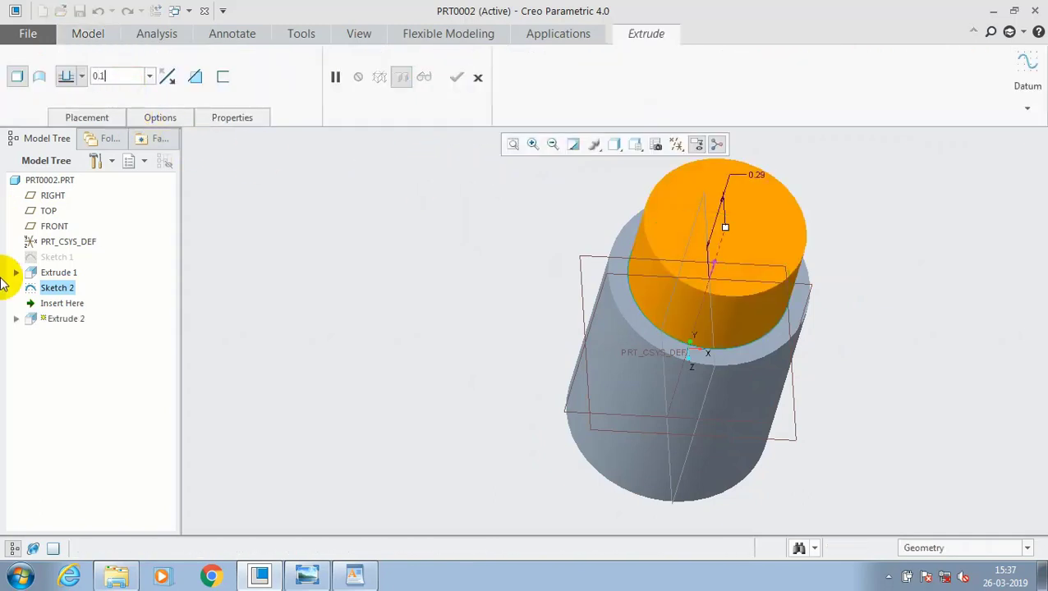
{"action": "key", "text": "Return"}
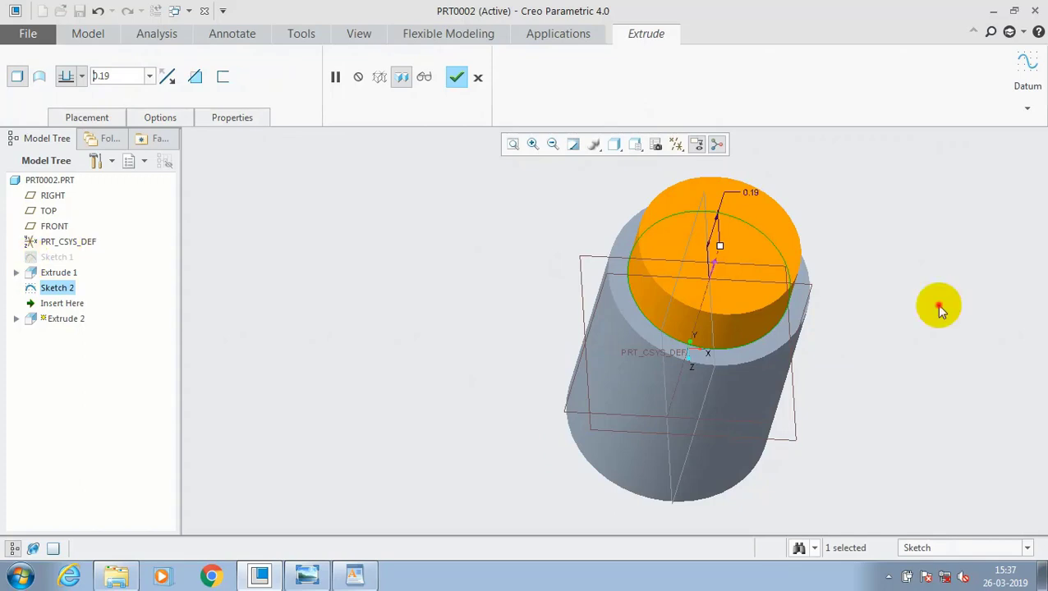
{"action": "middle_click", "coordinate": [938, 308]}
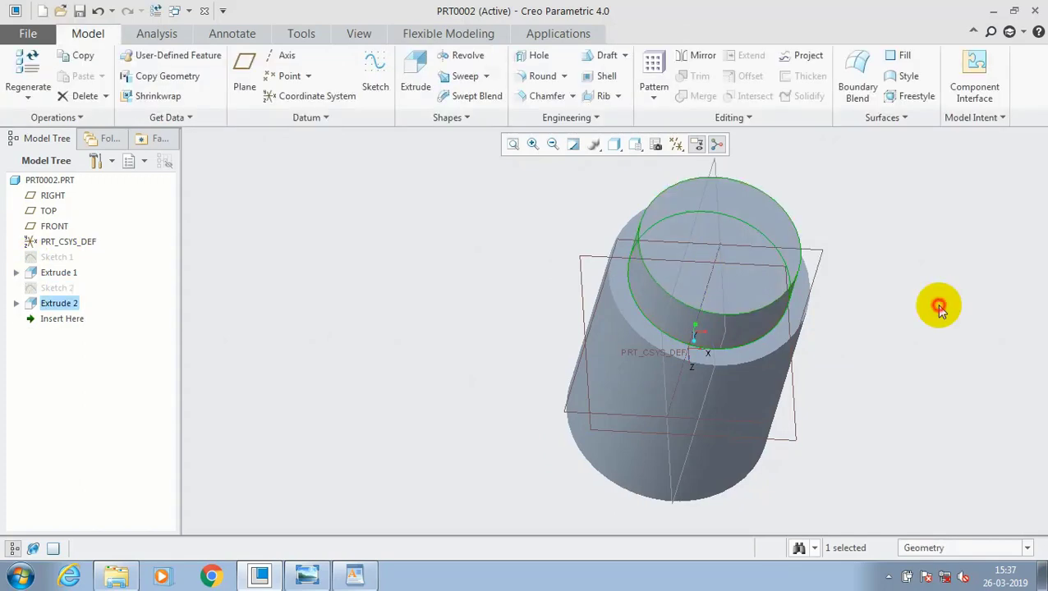
- Mirror the smaller end boss about the TOP plane onto the cylinder's opposite end
{"action": "left_click", "coordinate": [887, 287]}
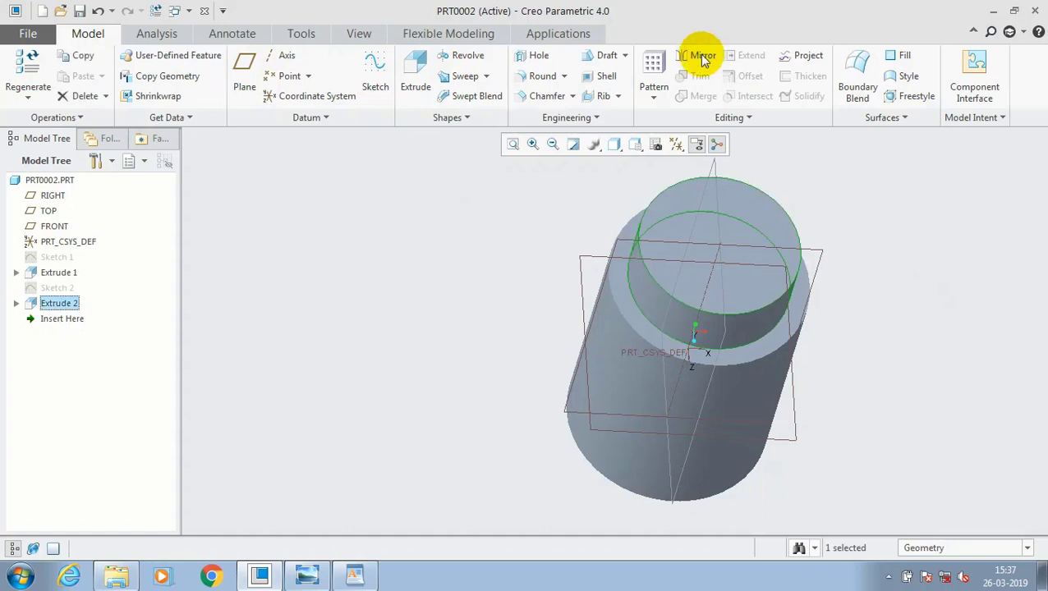
{"action": "left_click", "coordinate": [699, 55]}
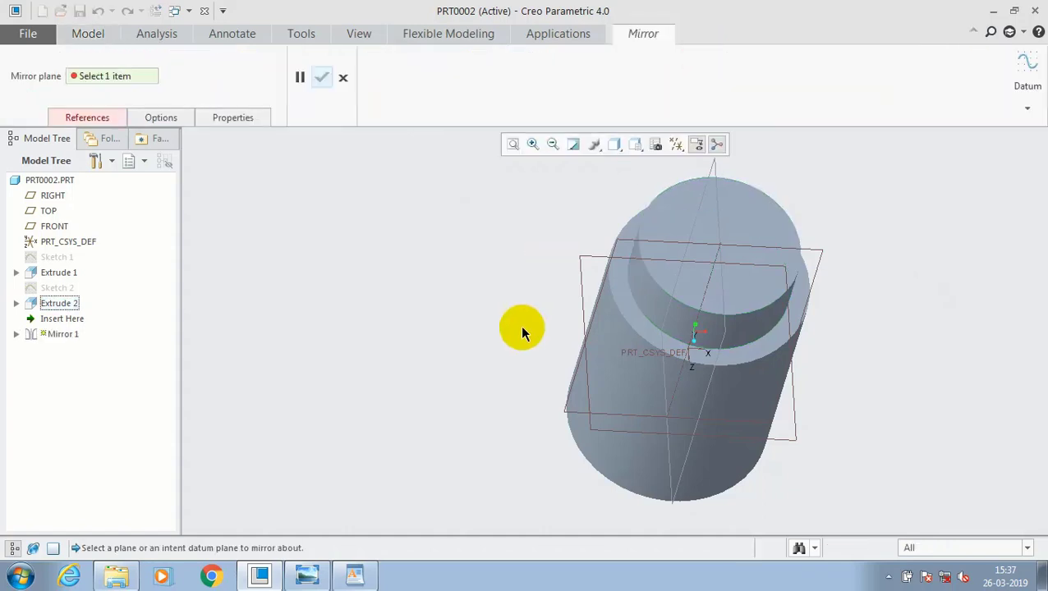
{"action": "left_click", "coordinate": [520, 326]}
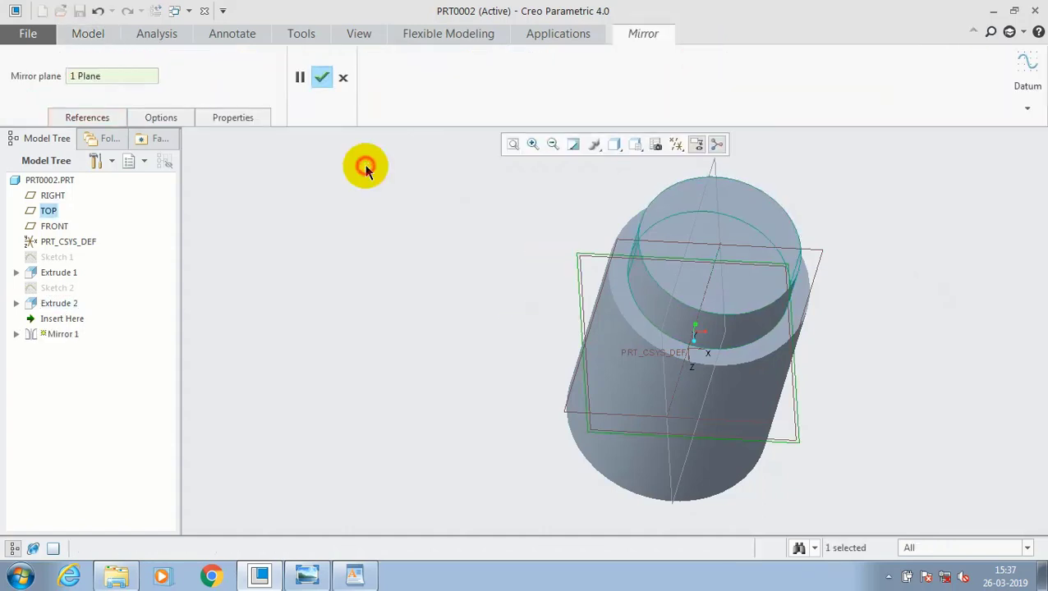
{"action": "left_click", "coordinate": [321, 77]}
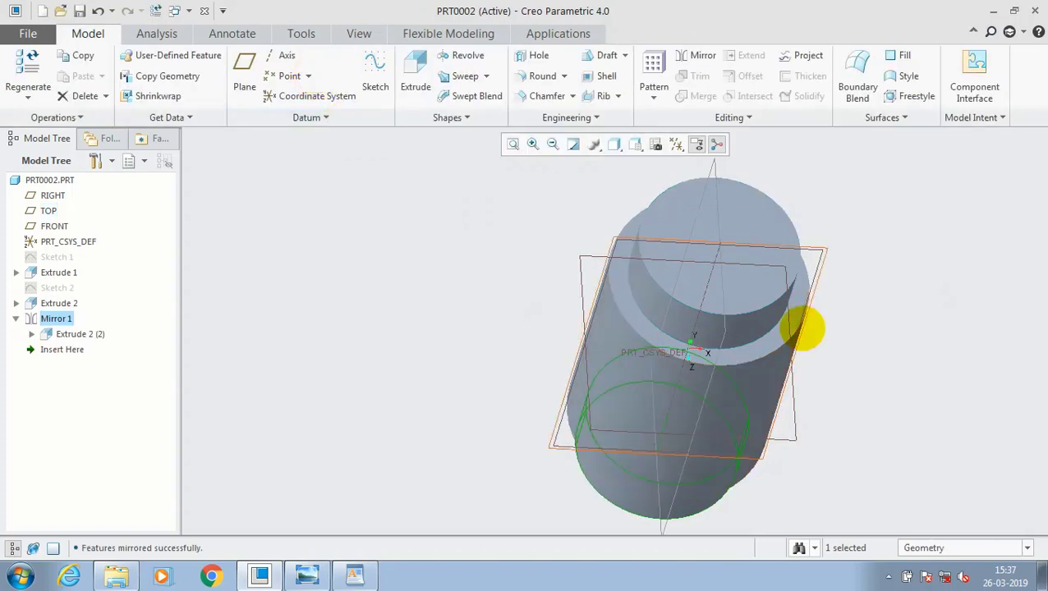
- Hide the datum planes and apply the red appearance to the whole part
{"action": "middle_click_drag", "start_coordinate": [803, 329], "coordinate": [872, 298]}
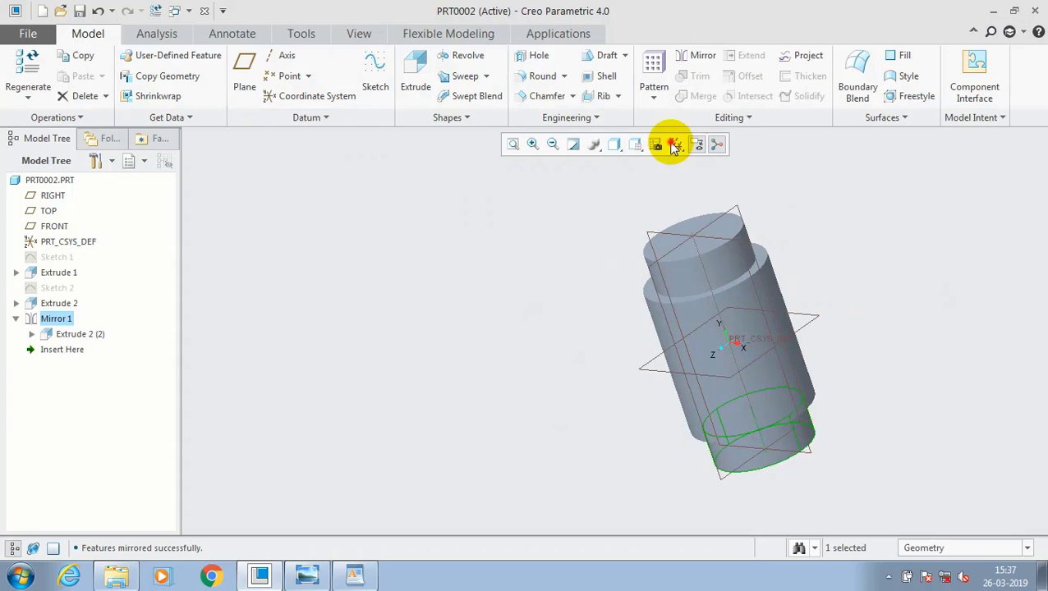
{"action": "left_click", "coordinate": [674, 146]}
{"action": "left_click", "coordinate": [675, 230]}
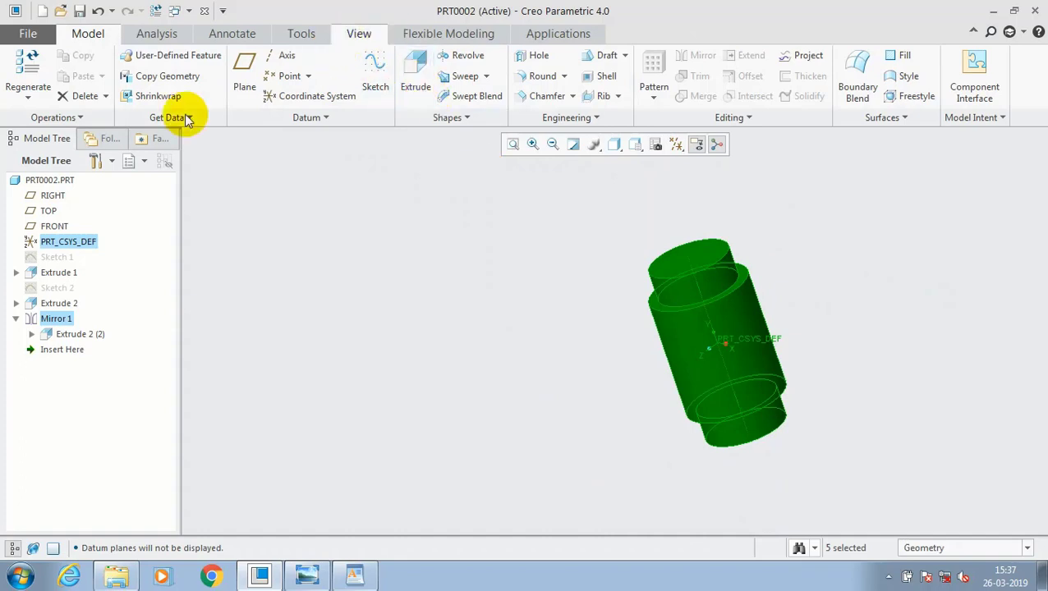
{"action": "left_click", "coordinate": [161, 92]}
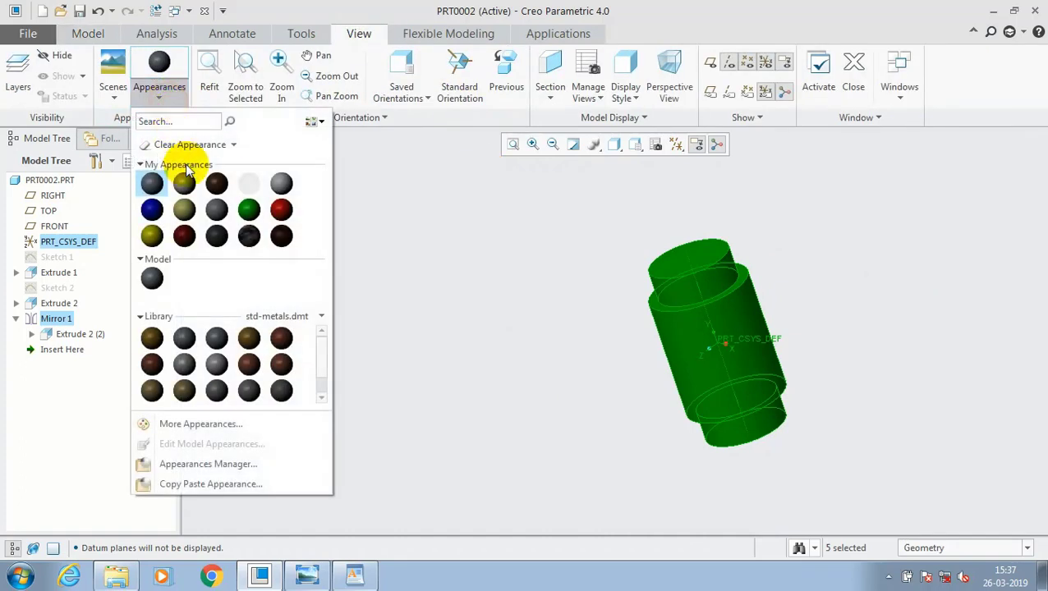
{"action": "left_click", "coordinate": [282, 212]}
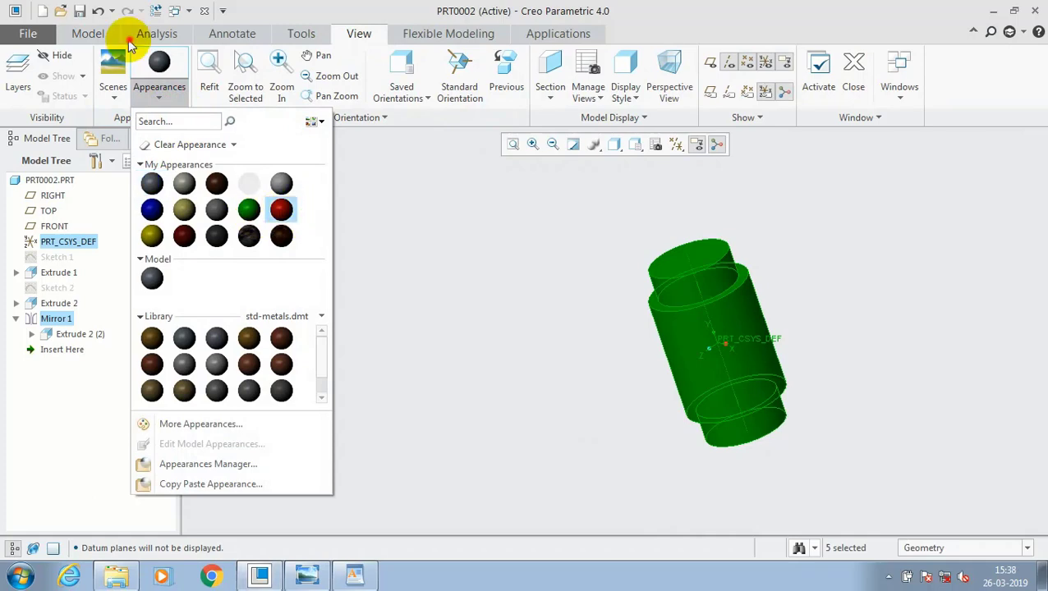
- Save a copy of the part as PINA despite the duplicate library name, and close the part
{"action": "left_click", "coordinate": [28, 33]}
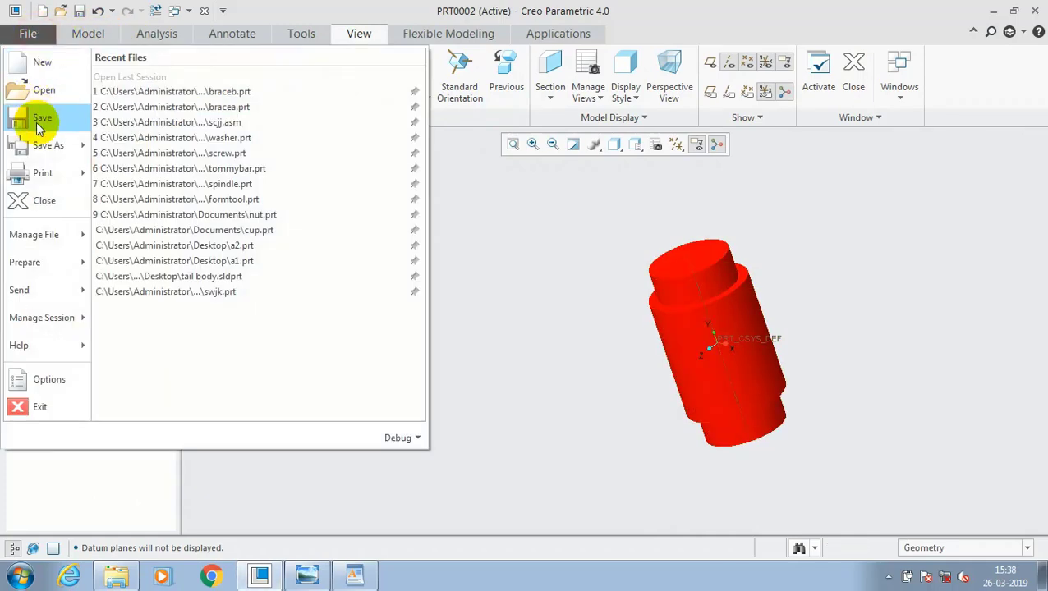
{"action": "left_click", "coordinate": [39, 140]}
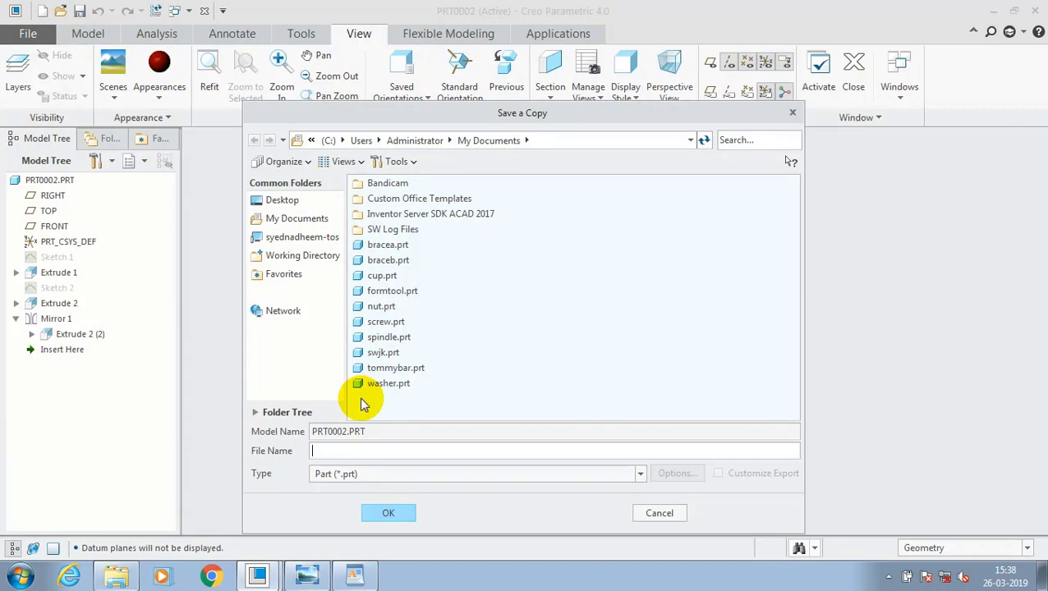
{"action": "type", "text": "Pl"}
{"action": "type", "text": "NA"}
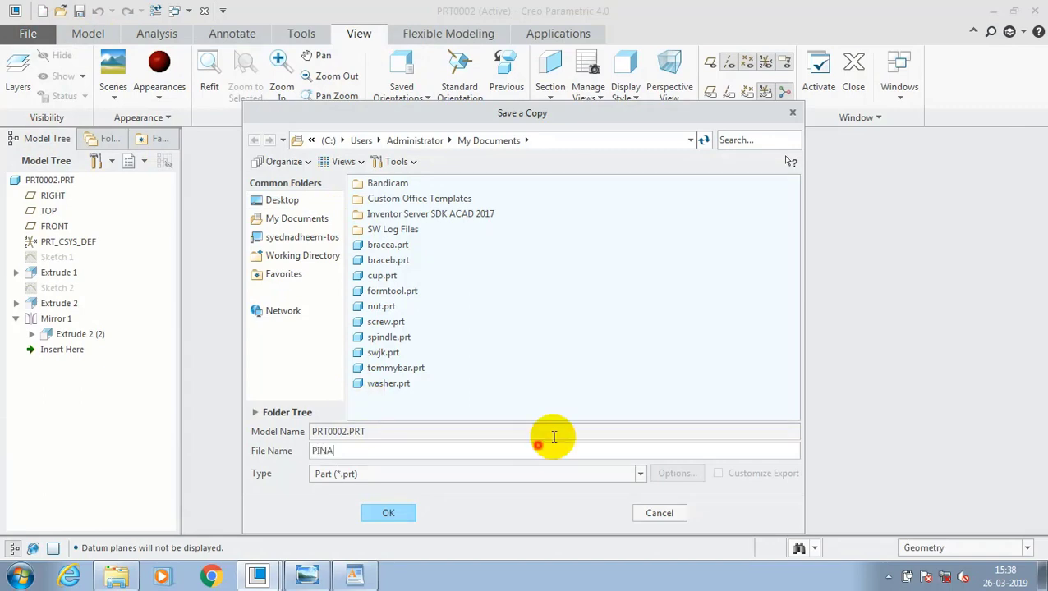
{"action": "key", "text": "Return"}
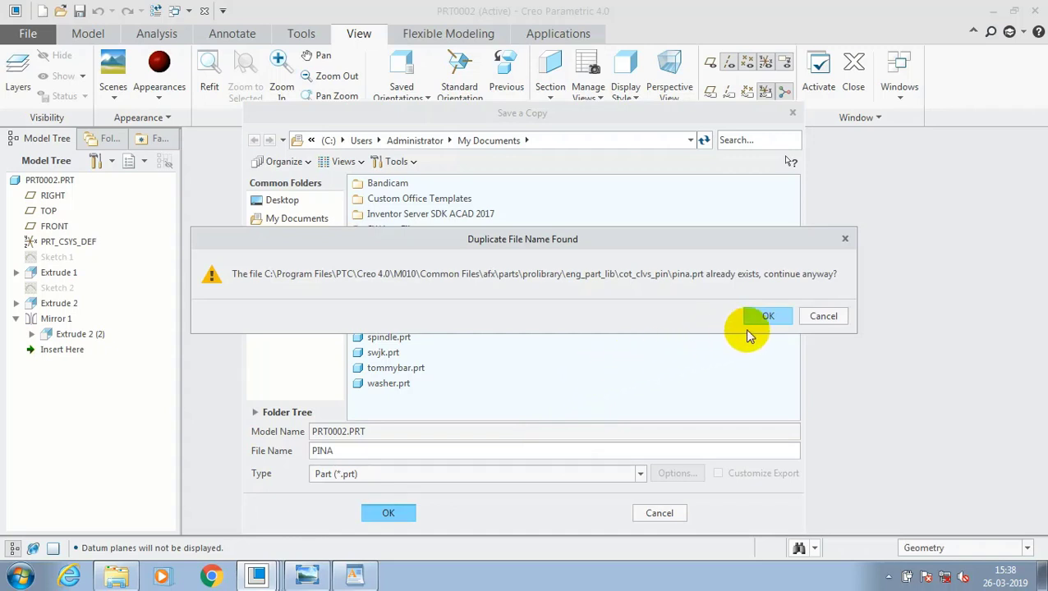
{"action": "left_click", "coordinate": [769, 320]}
{"action": "left_click", "coordinate": [205, 11]}
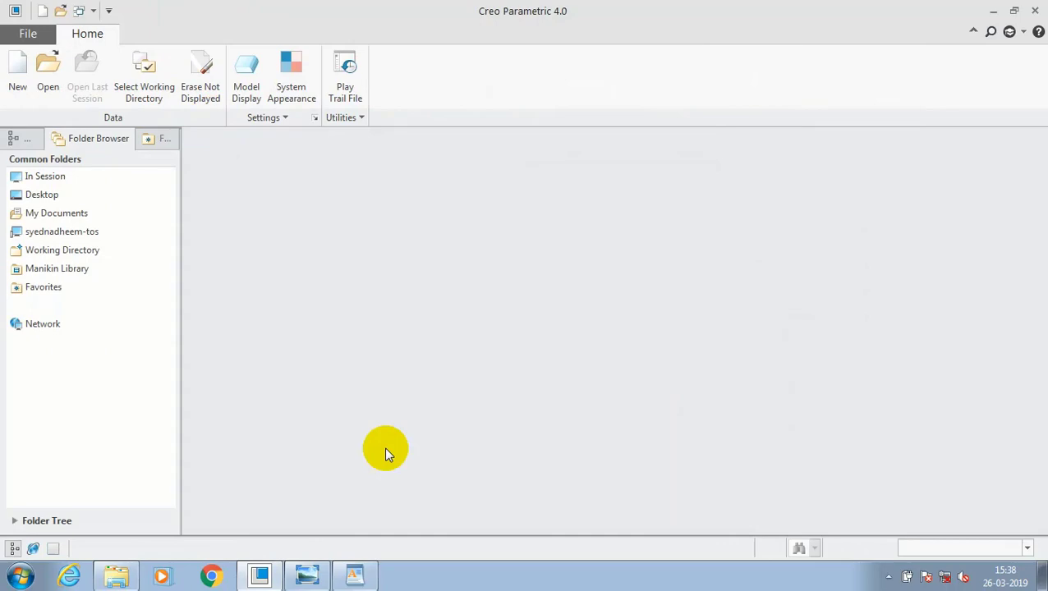
- Switch to the catia_projects_11 drawing in Windows Photo Viewer, examine the Hinge A dimensions, and return to Creo Parametric
{"action": "key", "text": "alt+Tab"}
{"action": "scroll", "coordinate": [536, 350], "scroll_direction": "down", "scroll_amount": 6}
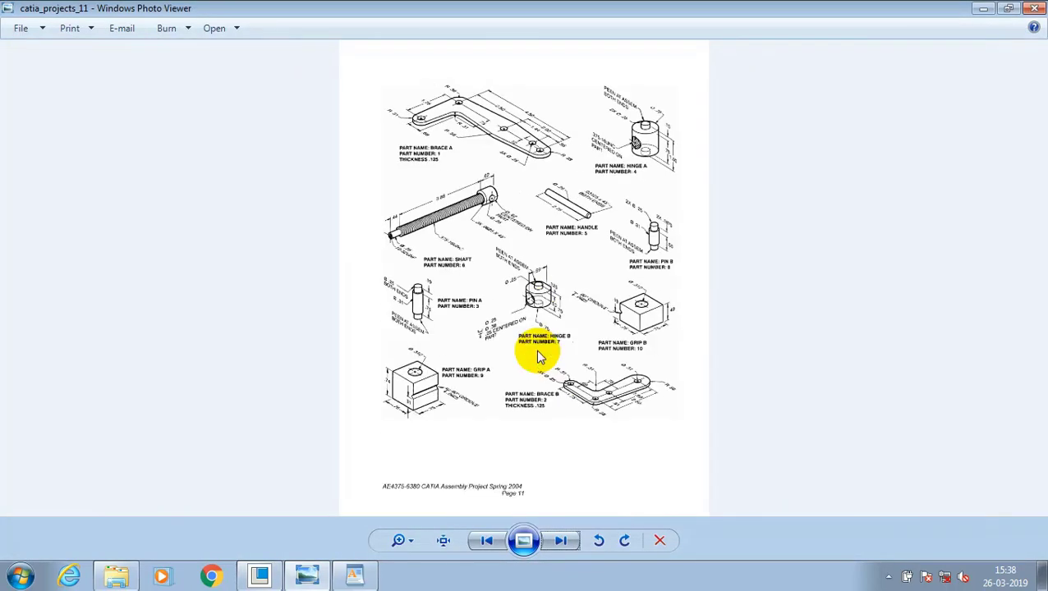
{"action": "scroll", "coordinate": [697, 124], "scroll_direction": "up", "scroll_amount": 5}
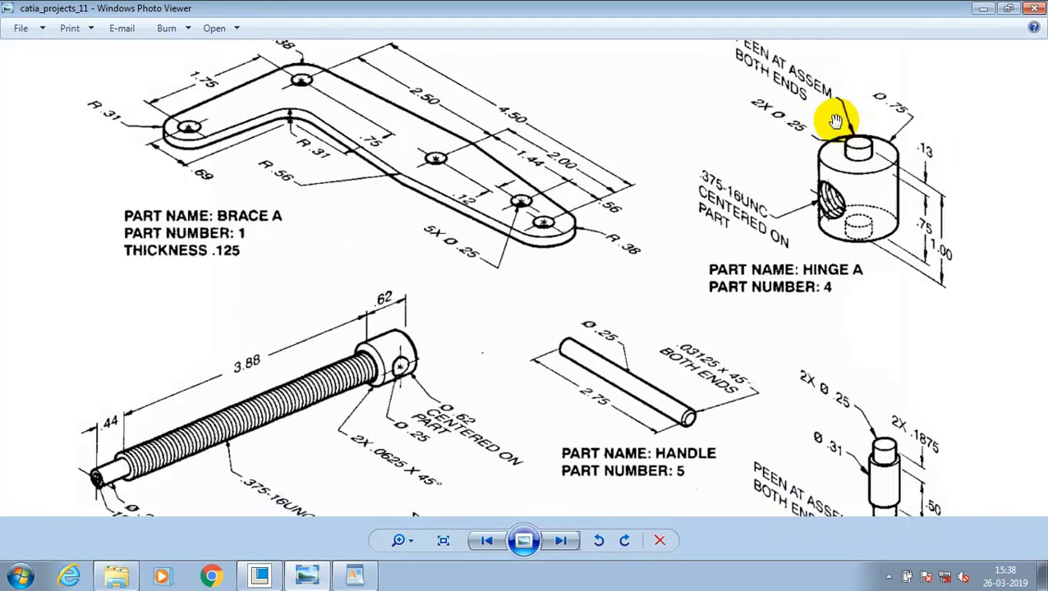
{"action": "scroll", "coordinate": [899, 182], "scroll_direction": "up", "scroll_amount": 1}
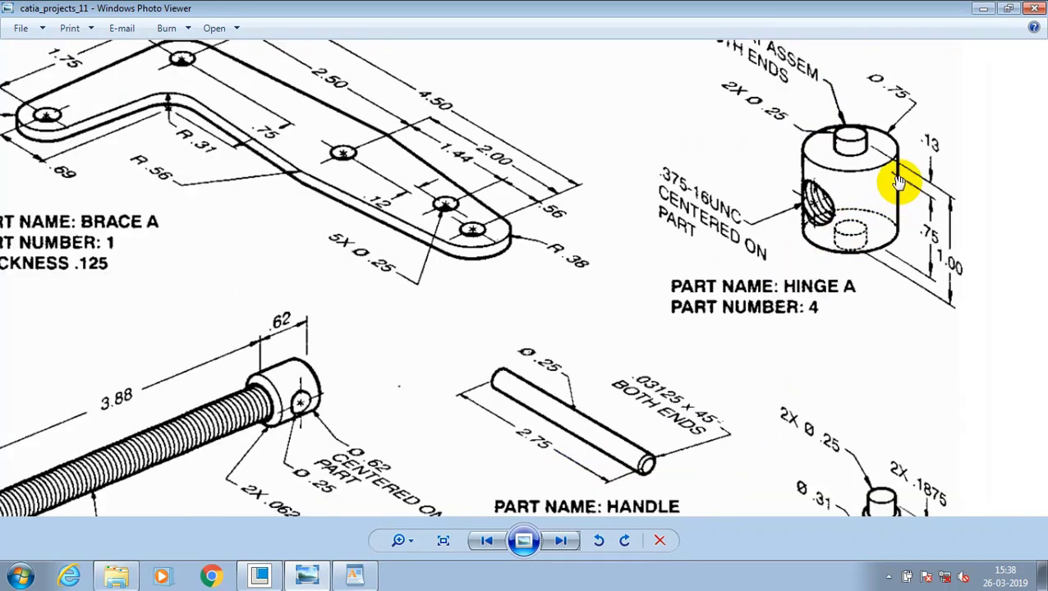
{"action": "scroll", "coordinate": [900, 183], "scroll_direction": "down", "scroll_amount": 5}
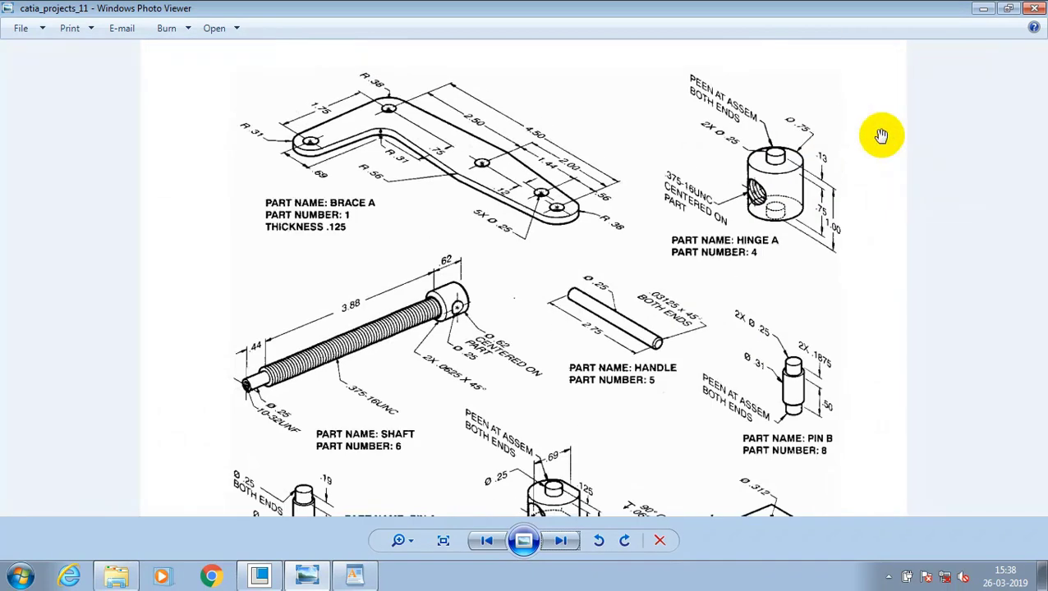
{"action": "scroll", "coordinate": [881, 136], "scroll_direction": "up", "scroll_amount": 1}
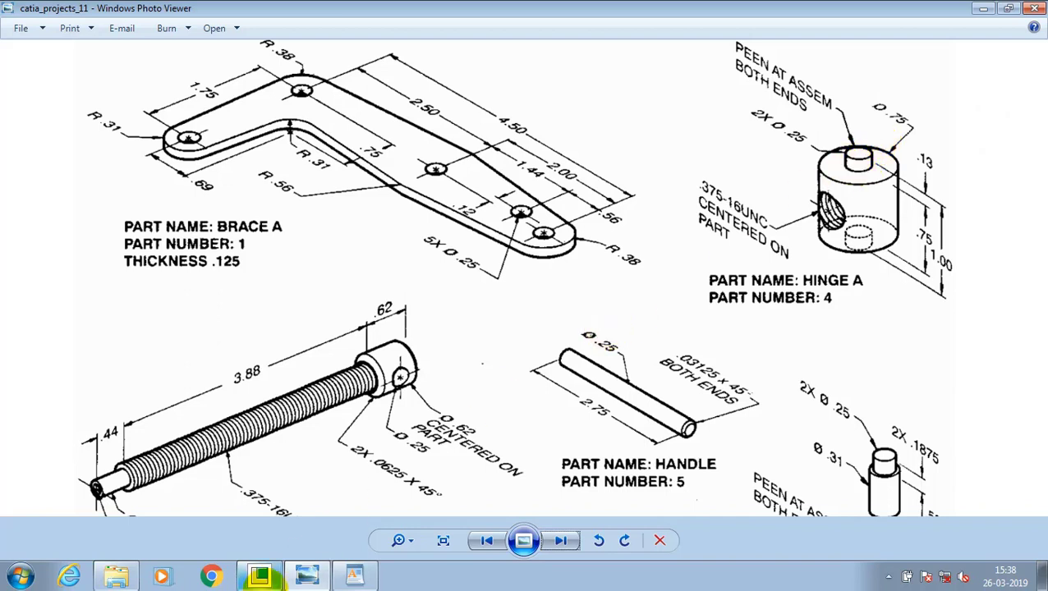
{"action": "left_click", "coordinate": [326, 575]}
- Create a new solid part without the default template, using the mmns_part_solid template
{"action": "left_click", "coordinate": [19, 86]}
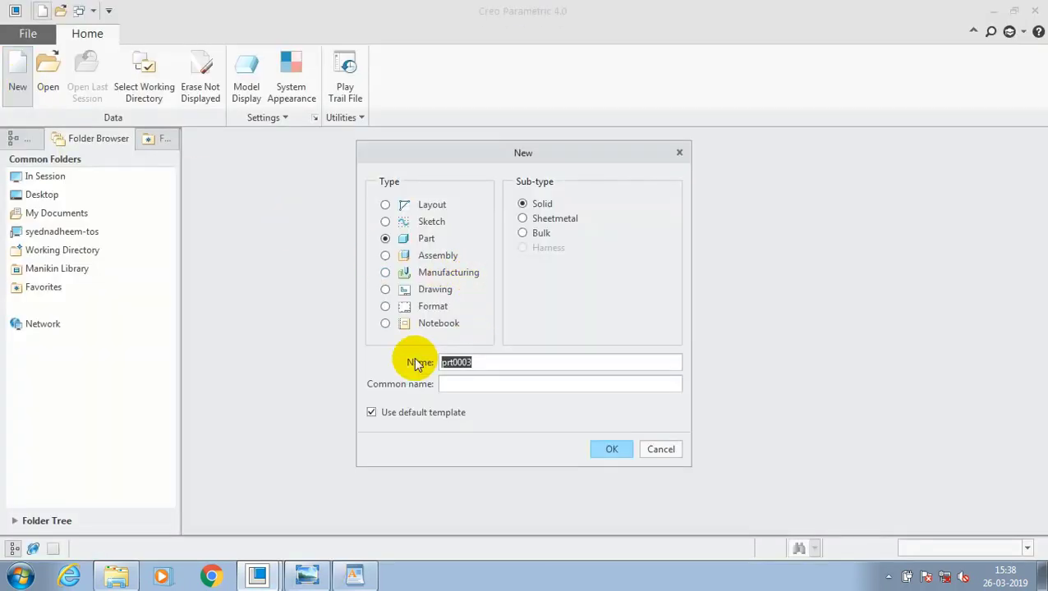
{"action": "left_click", "coordinate": [371, 412]}
{"action": "left_click", "coordinate": [606, 448]}
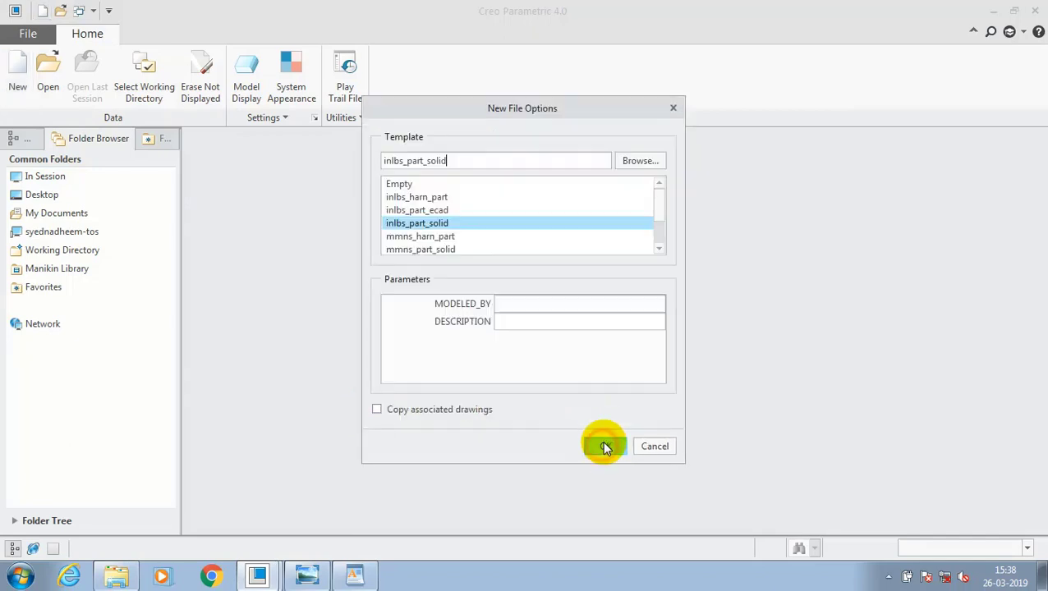
{"action": "left_click", "coordinate": [444, 248]}
{"action": "left_click", "coordinate": [622, 446]}
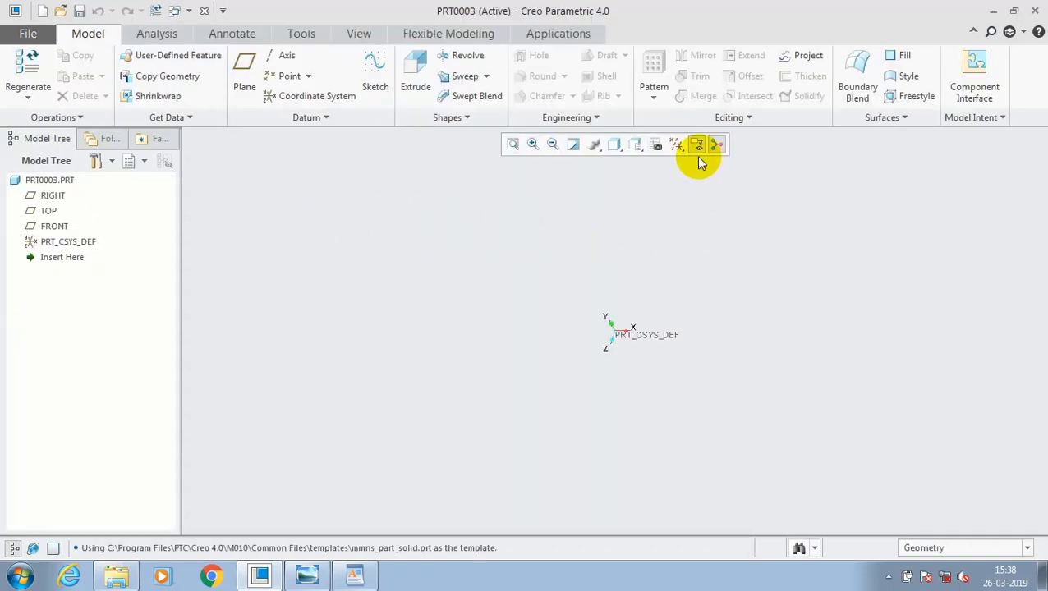
- Turn on the display of the datum planes in the new part
{"action": "left_click", "coordinate": [676, 144]}
{"action": "left_click", "coordinate": [676, 231]}
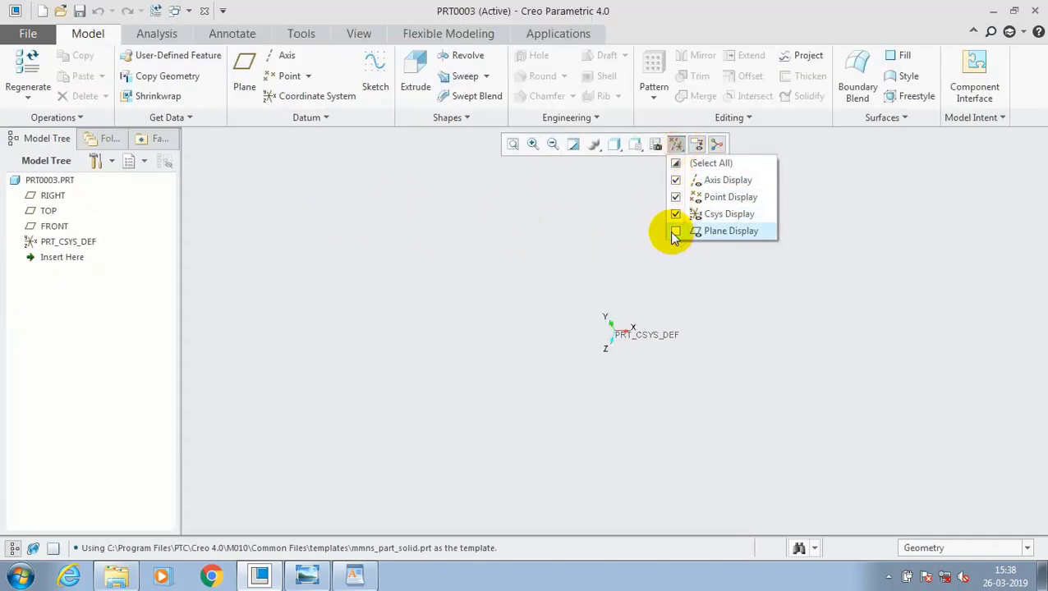
{"action": "left_click", "coordinate": [675, 232]}
{"action": "left_click", "coordinate": [802, 304]}
- Start a sketch on the TOP plane, orient it to 2D, and draw a circle about 220 mm in diameter near the origin
{"action": "left_click", "coordinate": [710, 237]}
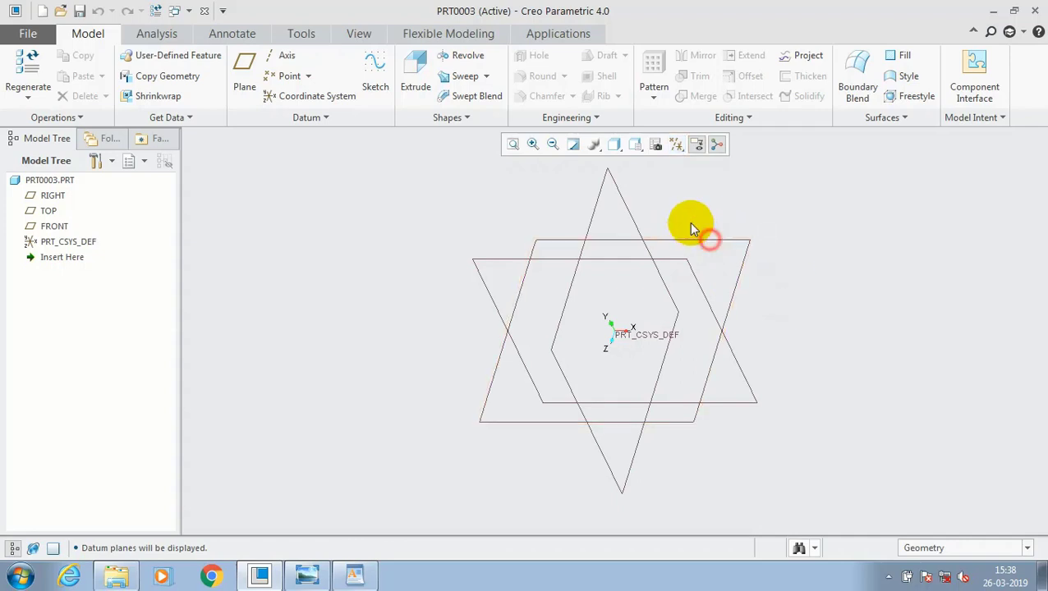
{"action": "left_click", "coordinate": [377, 83]}
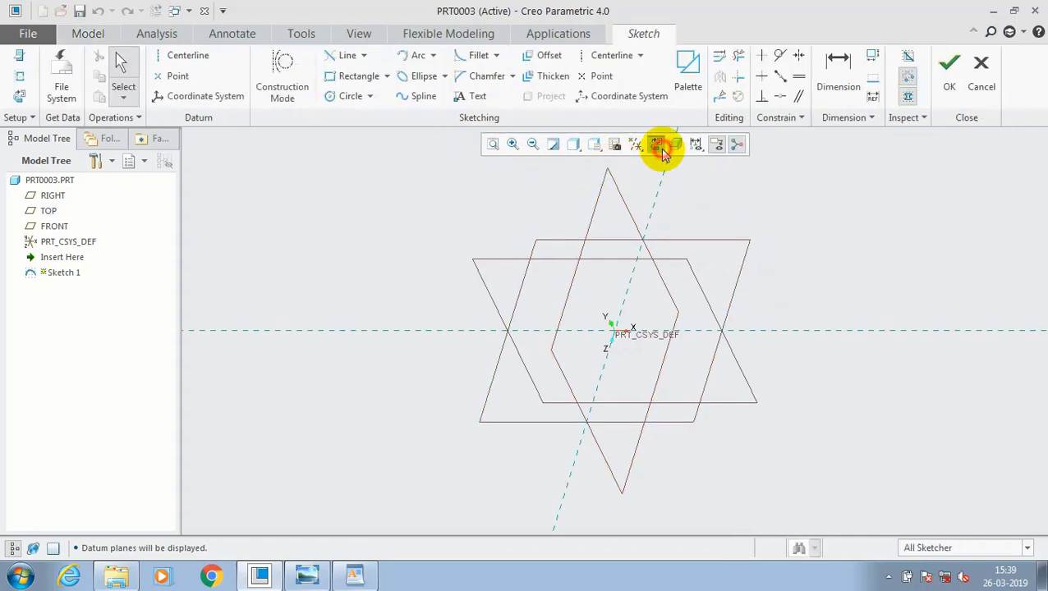
{"action": "left_click", "coordinate": [370, 96]}
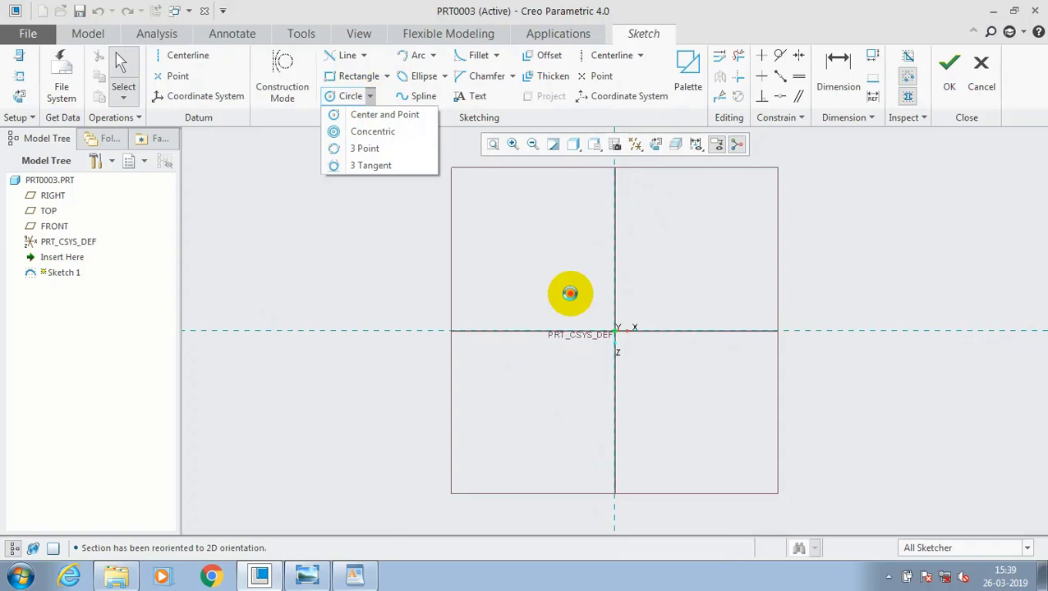
{"action": "left_click", "coordinate": [570, 293]}
{"action": "left_click", "coordinate": [616, 332]}
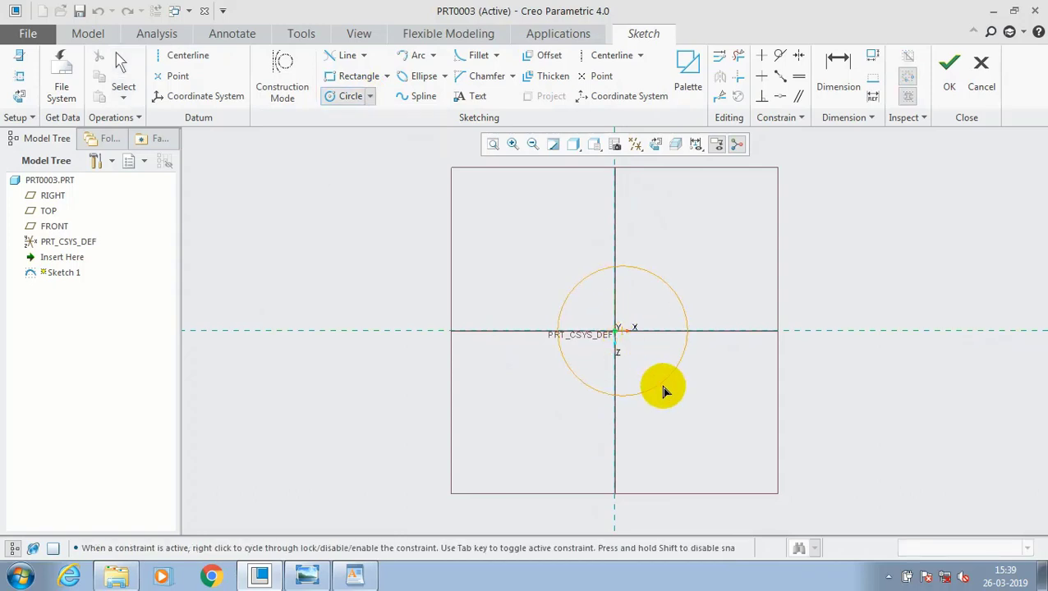
{"action": "left_click", "coordinate": [718, 281]}
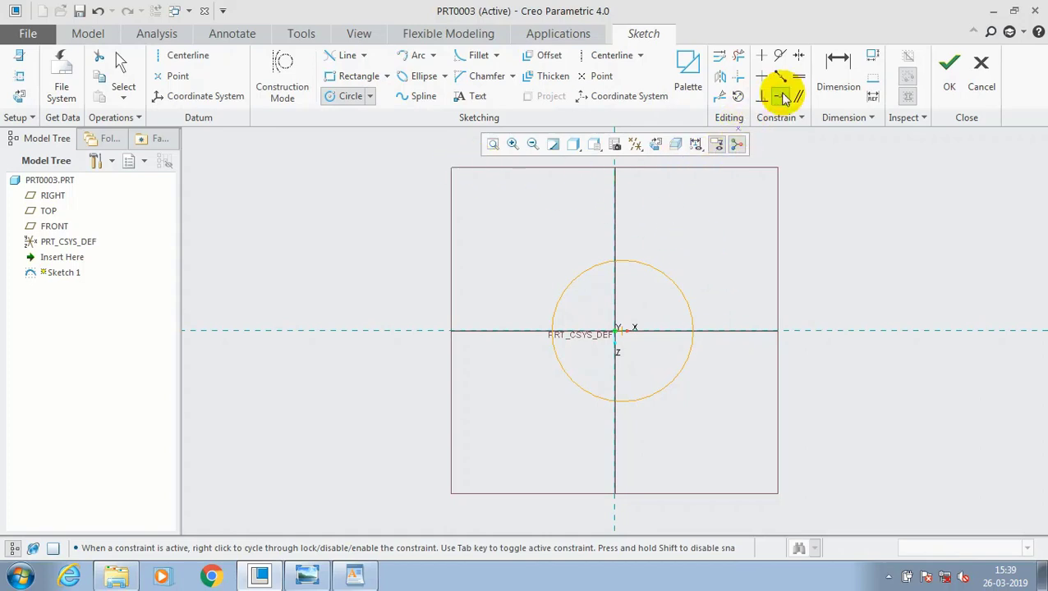
- Dimension the circle's radius as 0.75 and finish the sketch
{"action": "left_click", "coordinate": [838, 75]}
{"action": "left_click", "coordinate": [664, 276]}
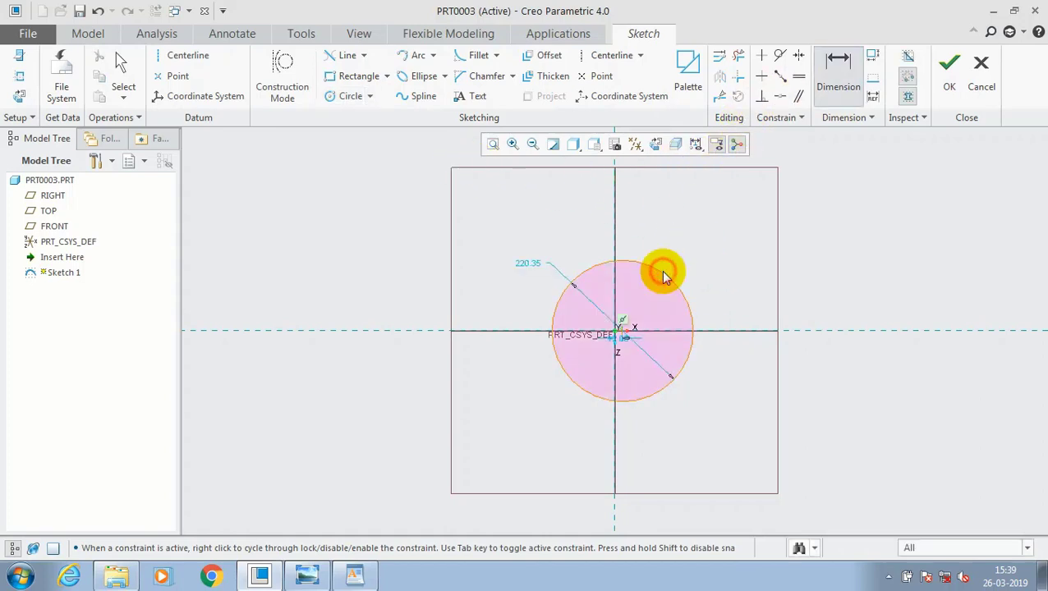
{"action": "middle_click", "coordinate": [690, 257]}
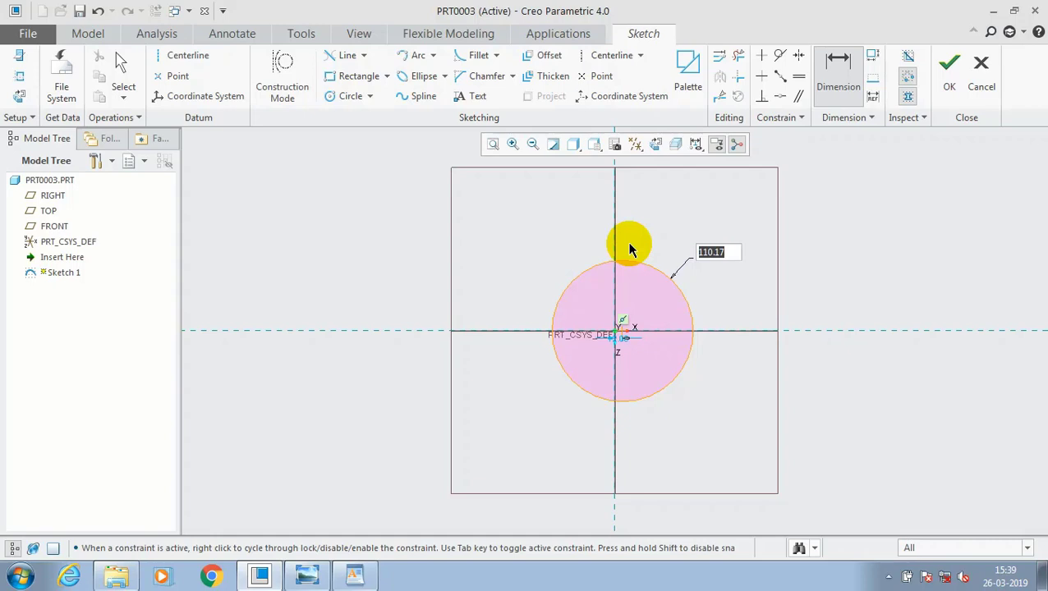
{"action": "type", "text": "0.75"}
{"action": "key", "text": "Return"}
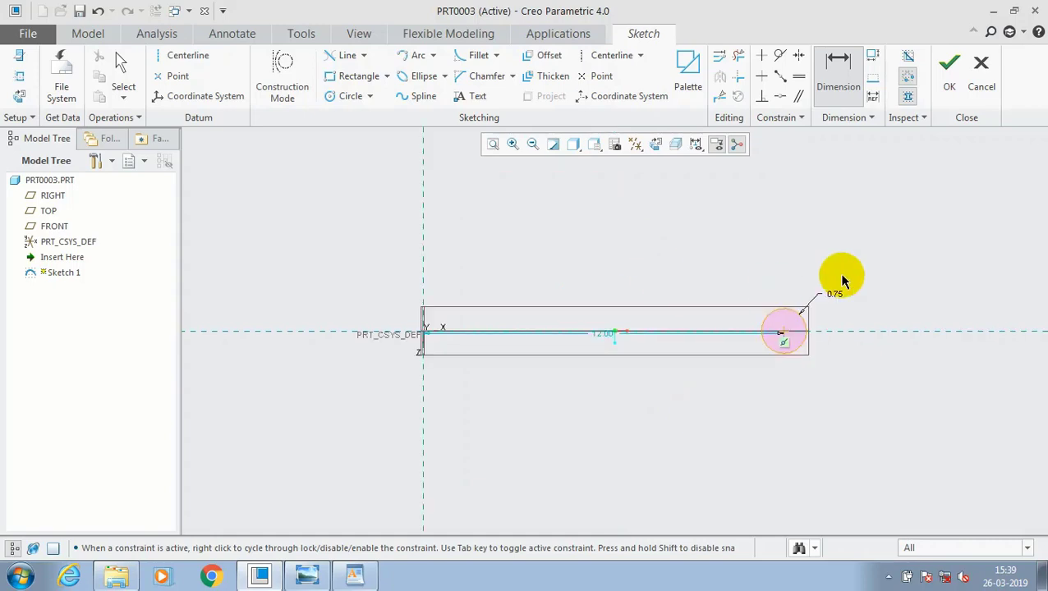
{"action": "left_click", "coordinate": [949, 83]}
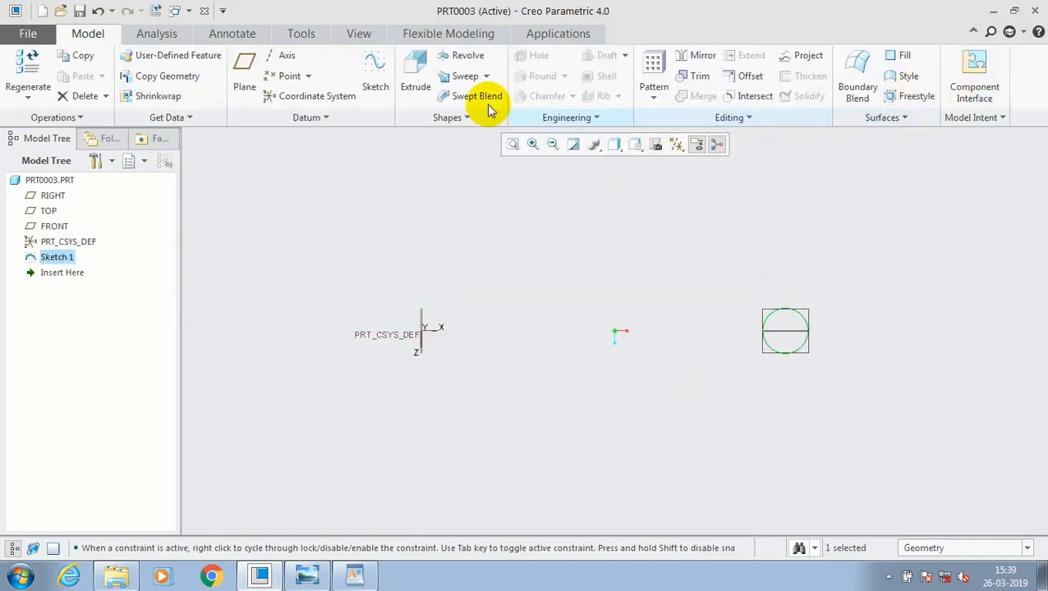
- Extrude the circle sketch by 0.75 to form the hinge's cylindrical body
{"action": "left_click", "coordinate": [418, 89]}
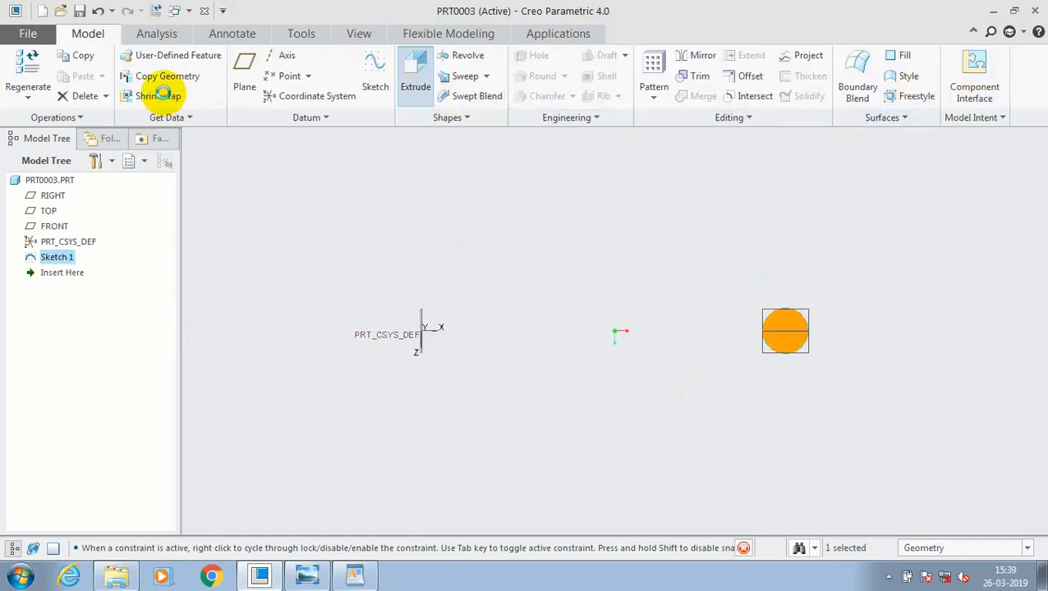
{"action": "double_click", "coordinate": [124, 74]}
{"action": "type", "text": "0"}
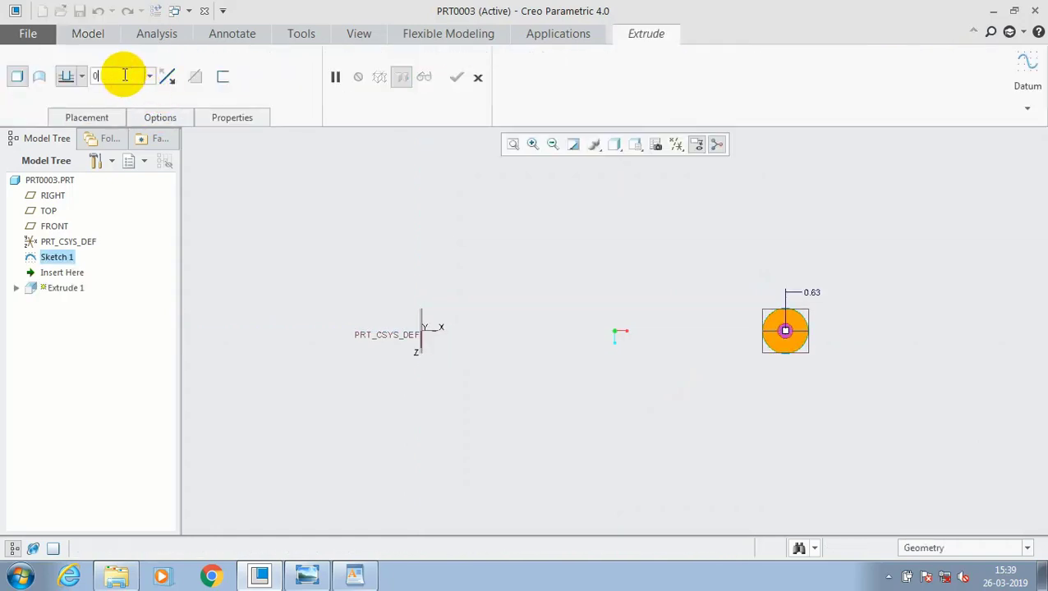
{"action": "type", "text": ".75"}
{"action": "key", "text": "Return"}
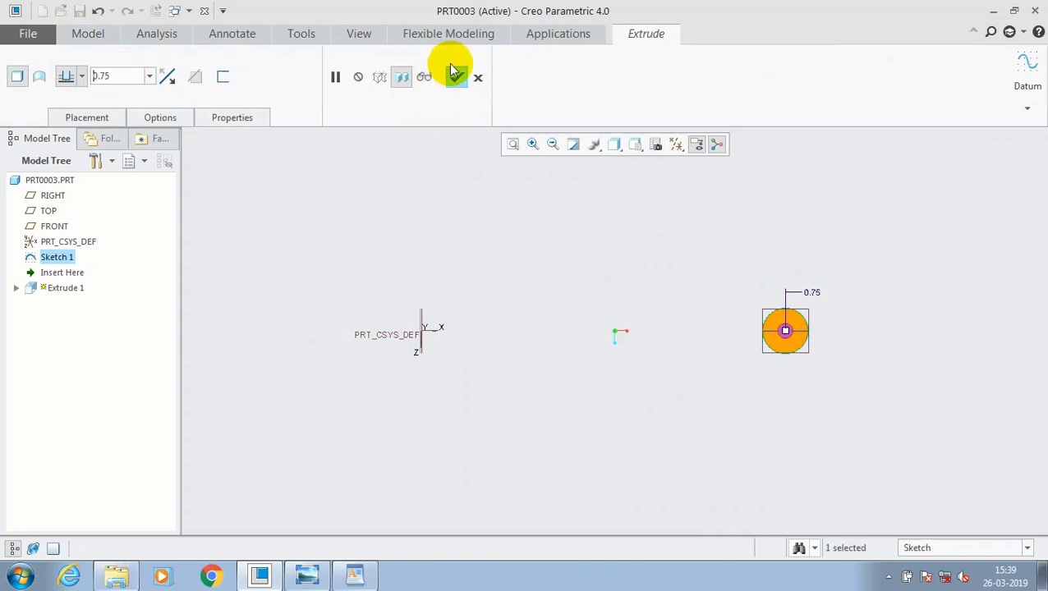
{"action": "left_click", "coordinate": [457, 78]}
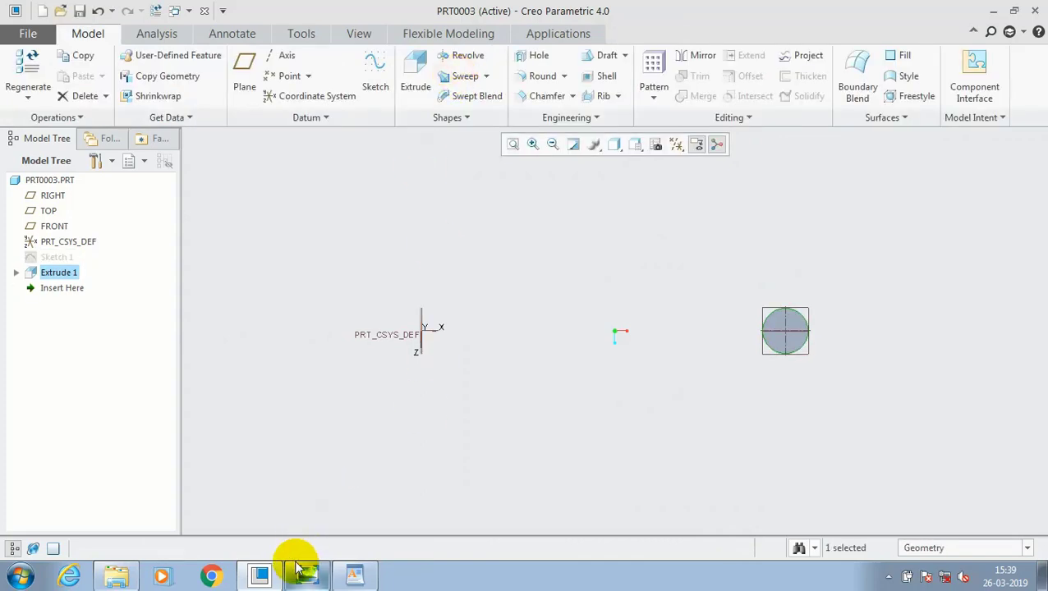
- Check the Hinge A dimensions in the reference drawing and the parts list in WordPad, and return to Creo Parametric
{"action": "key", "text": "alt+Tab"}
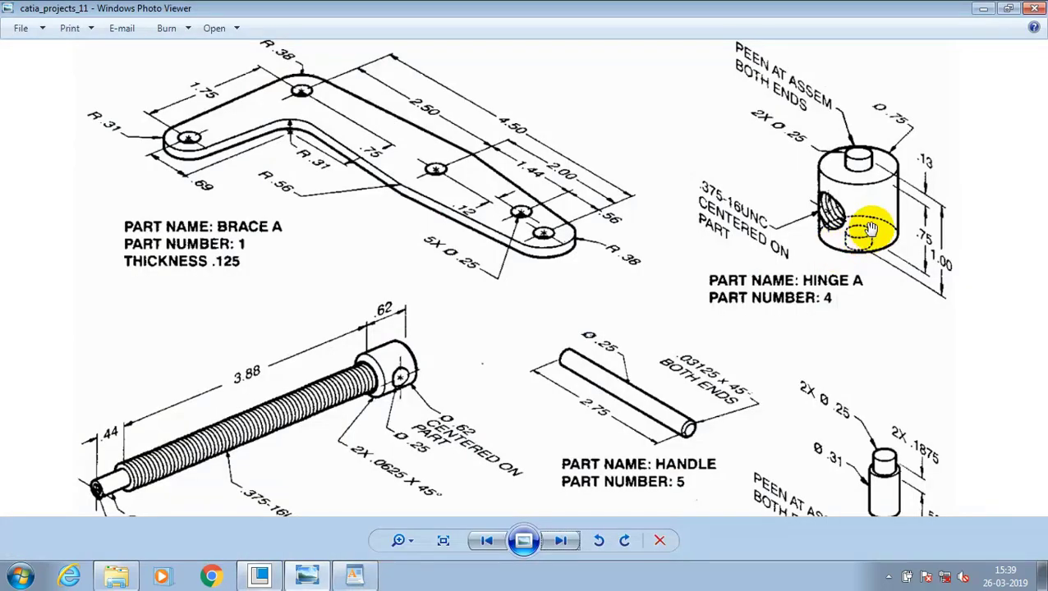
{"action": "scroll", "coordinate": [734, 170], "scroll_direction": "down", "scroll_amount": 1}
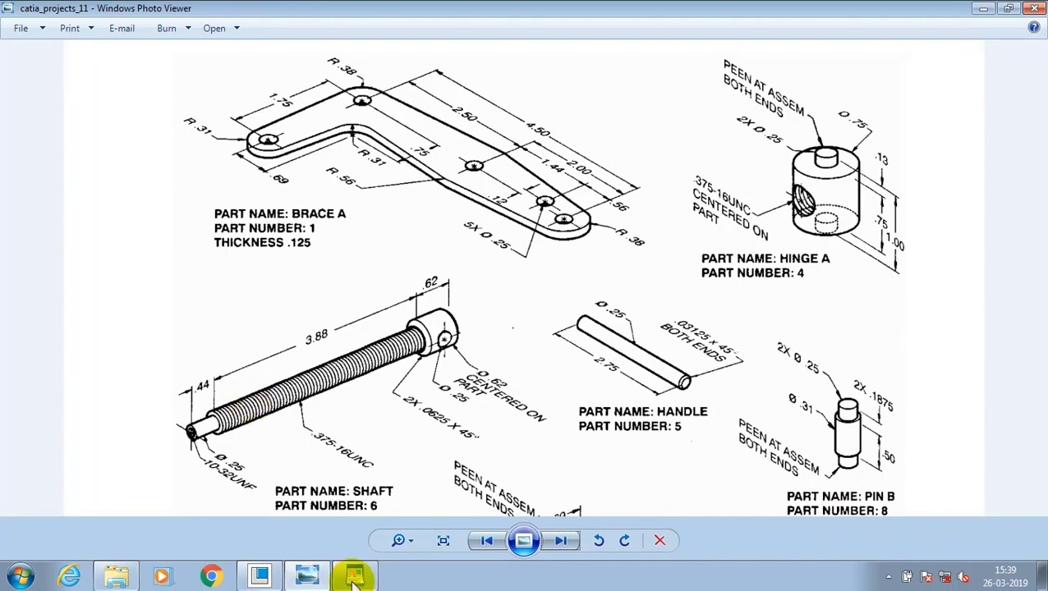
{"action": "mouse_move", "coordinate": [354, 582]}
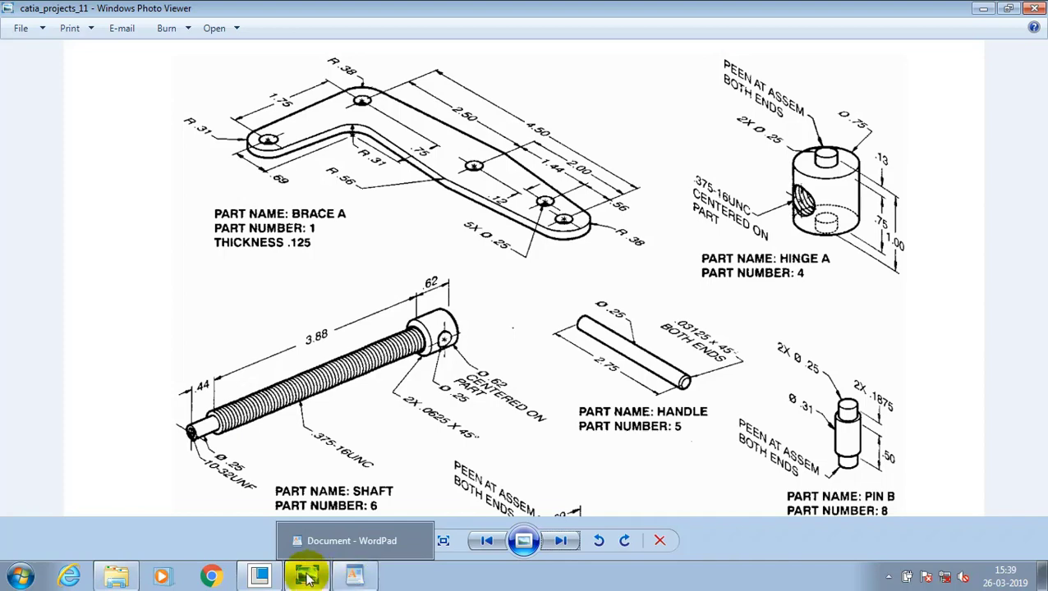
{"action": "left_click", "coordinate": [355, 581]}
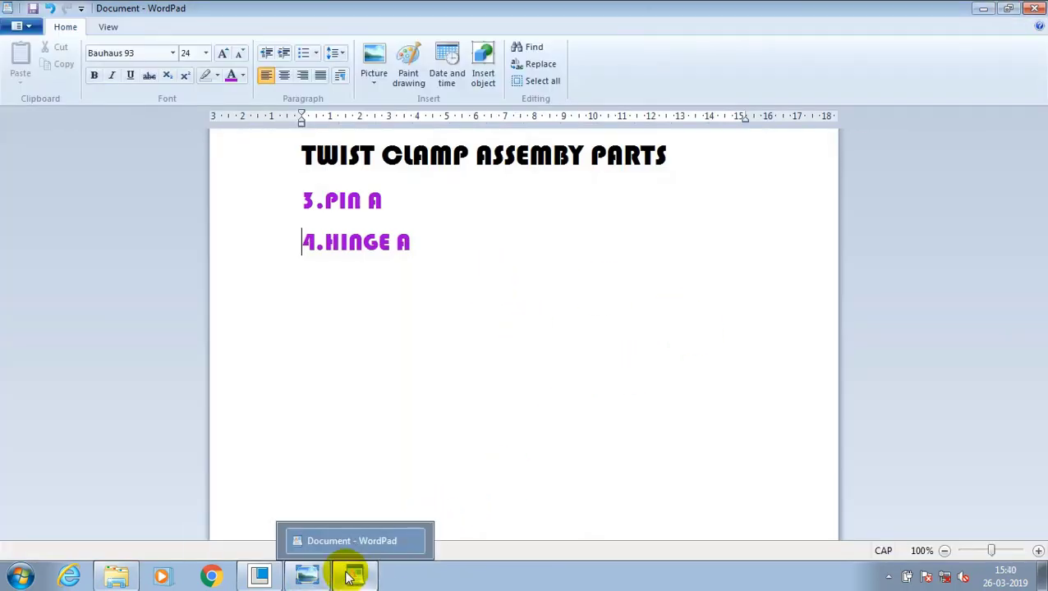
{"action": "left_click", "coordinate": [320, 568]}
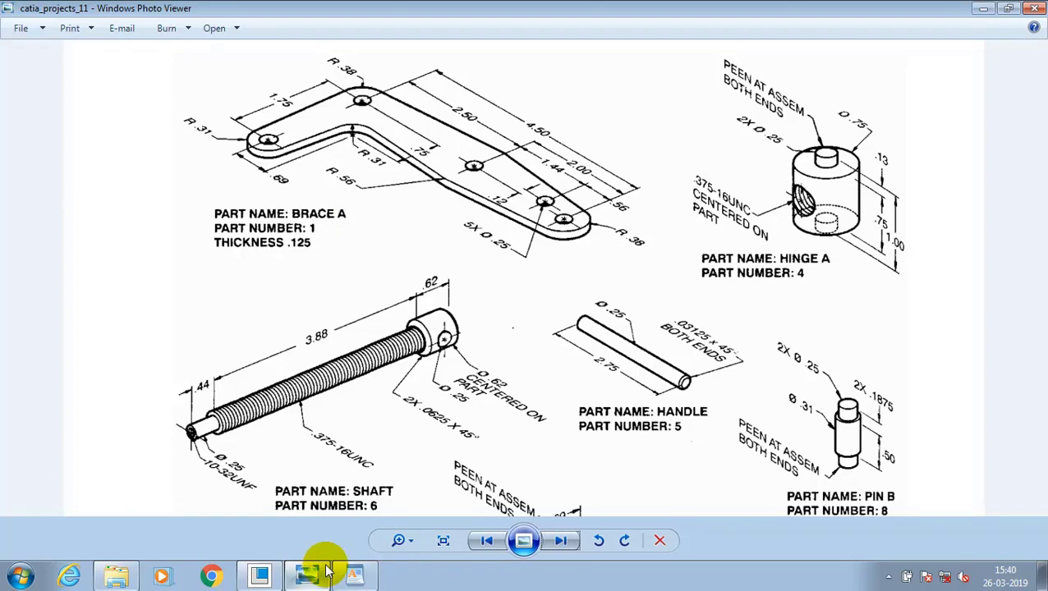
{"action": "left_click", "coordinate": [349, 571]}
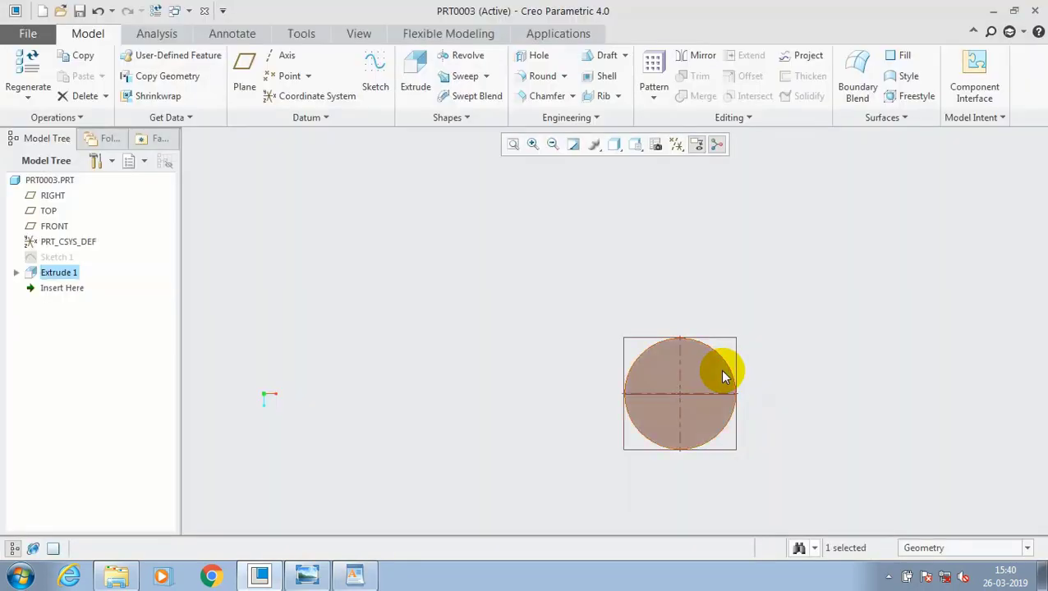
- Start a sketch on the cylinder's end face and draw a circle about 0.34 in radius near its centre
{"action": "left_click", "coordinate": [720, 375]}
{"action": "left_click", "coordinate": [389, 85]}
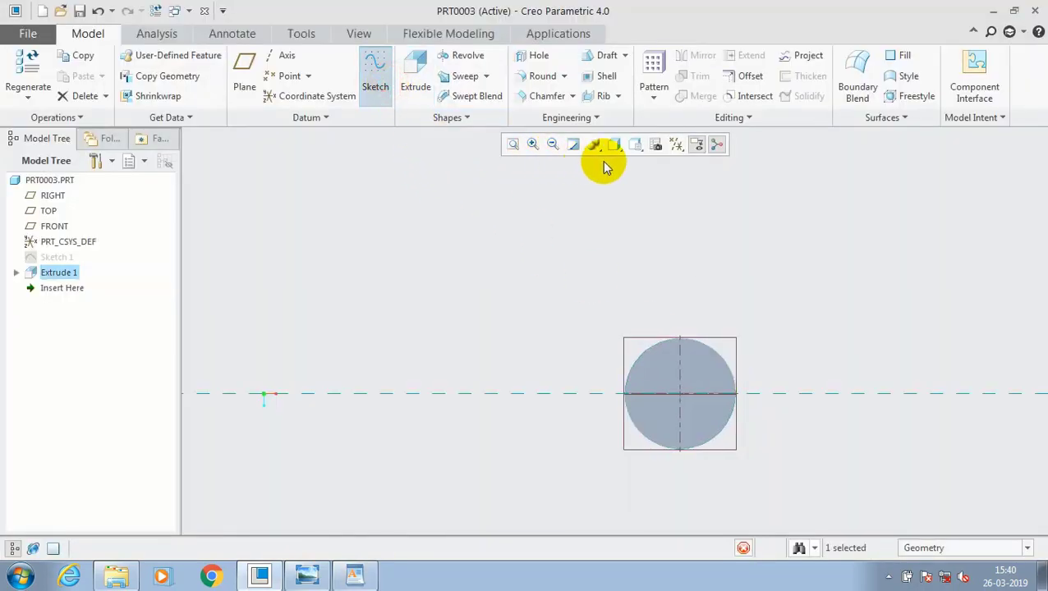
{"action": "left_click", "coordinate": [680, 395]}
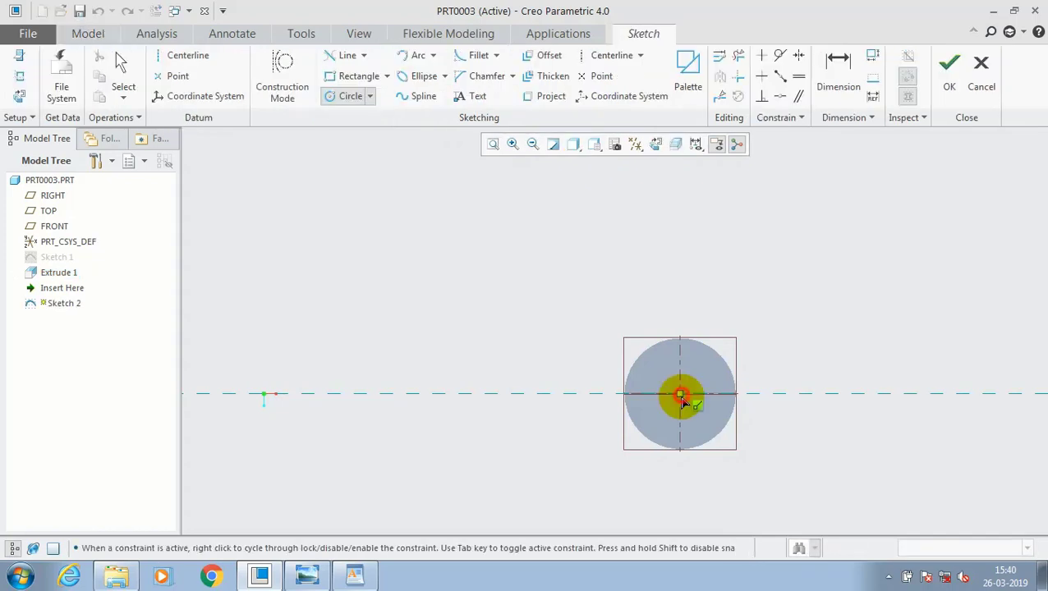
{"action": "left_click", "coordinate": [695, 421]}
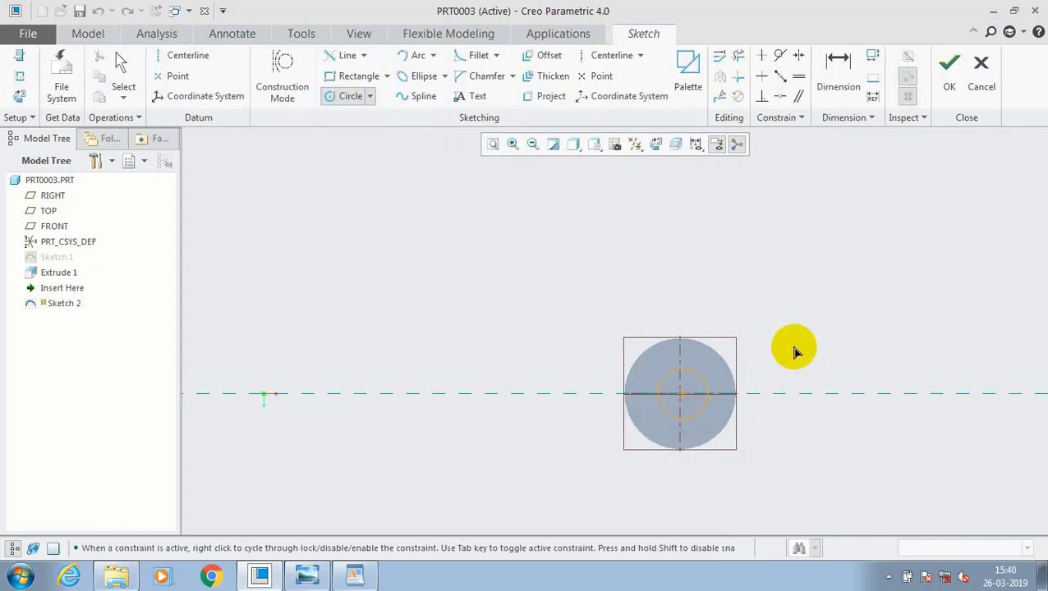
{"action": "scroll", "coordinate": [794, 352], "scroll_direction": "up", "scroll_amount": 1}
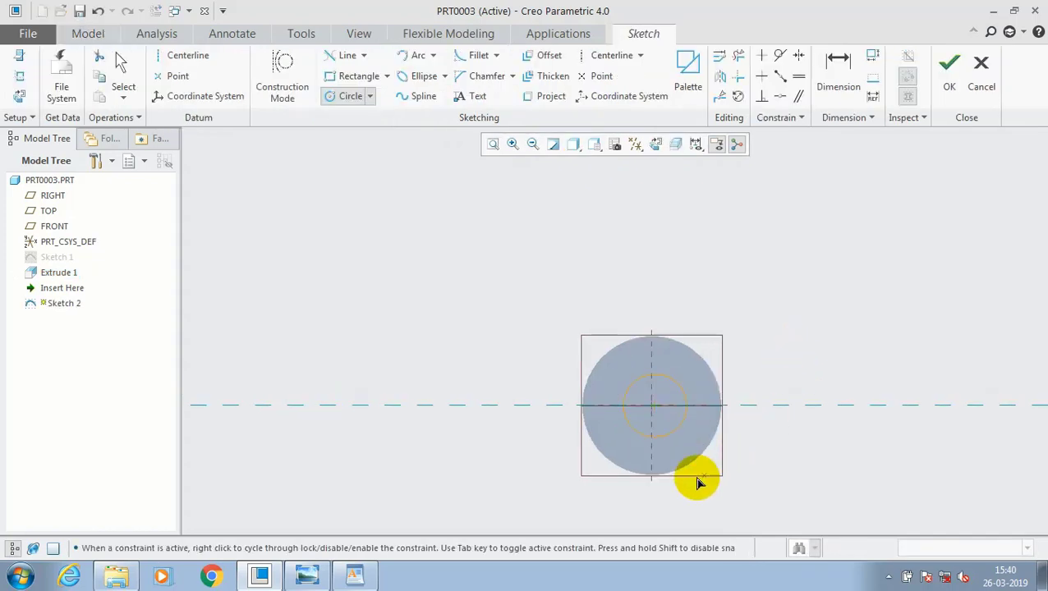
- Dimension the small circle's radius as 0.25
{"action": "left_click", "coordinate": [689, 372]}
{"action": "middle_click", "coordinate": [714, 353]}
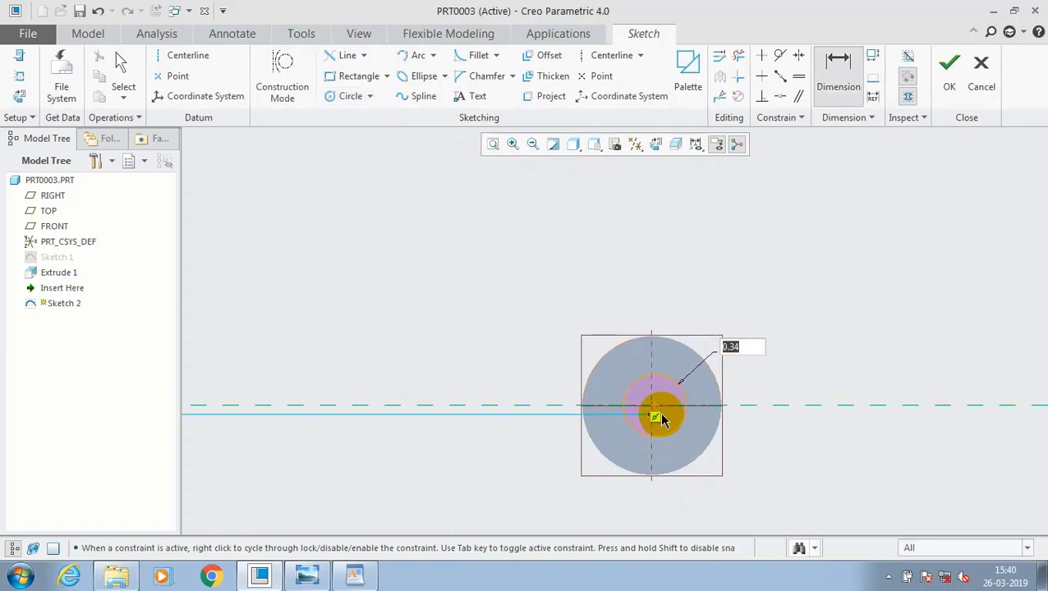
{"action": "type", "text": "0.25"}
{"action": "key", "text": "Return"}
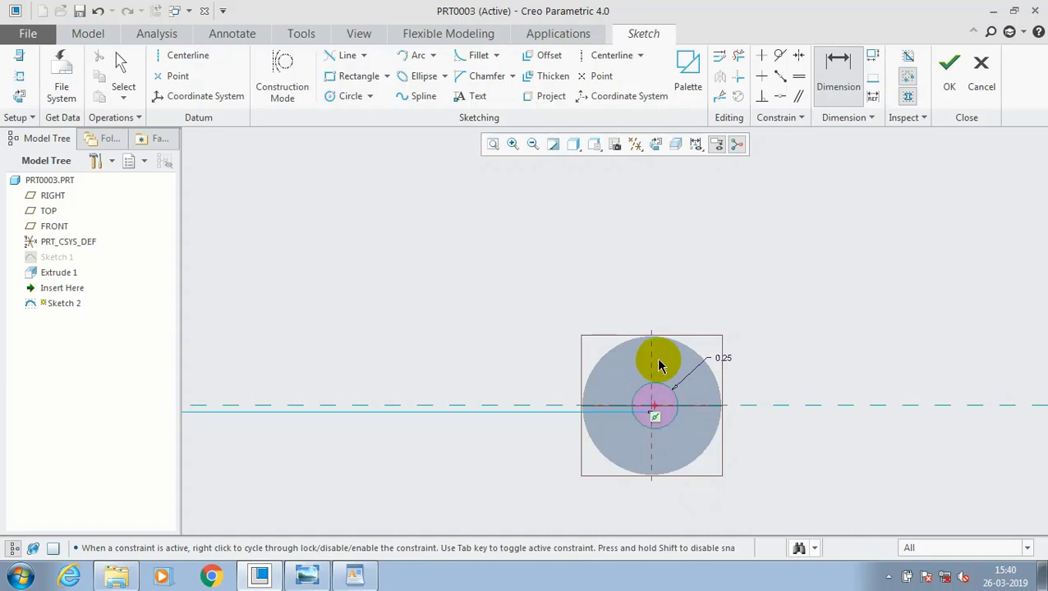
- Try to align the small circle's centre with the cylinder's outer circle using a Coincident constraint
{"action": "middle_click", "coordinate": [655, 408]}
{"action": "left_click", "coordinate": [654, 409]}
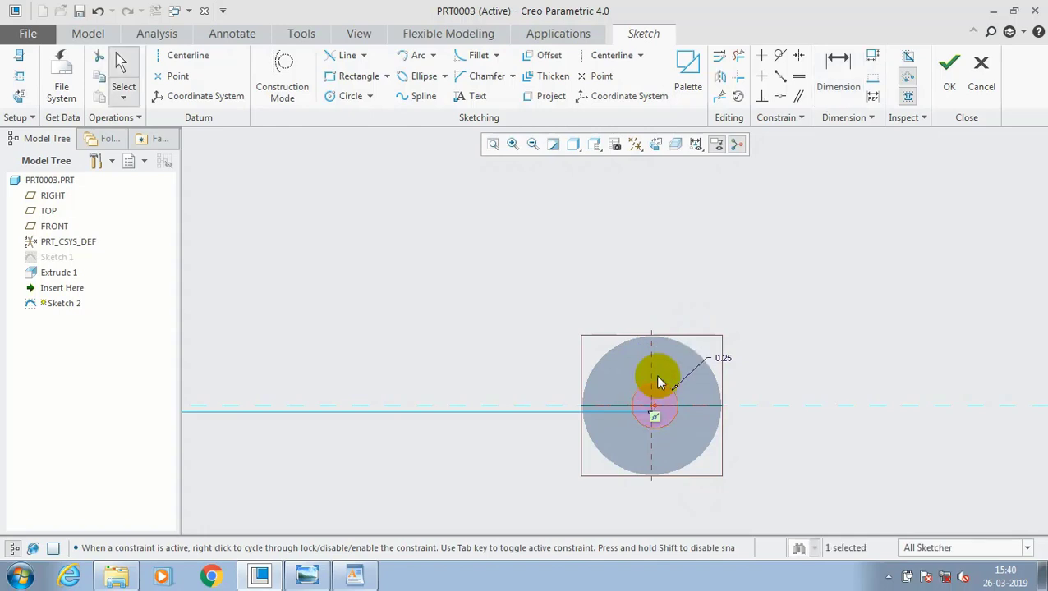
{"action": "left_click", "coordinate": [780, 98]}
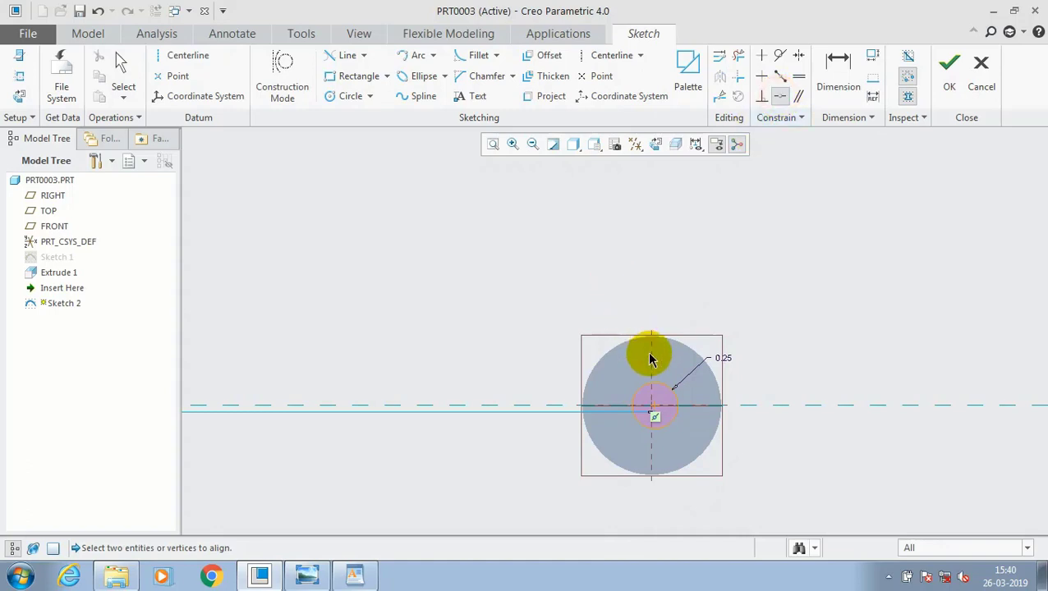
{"action": "left_click", "coordinate": [683, 352]}
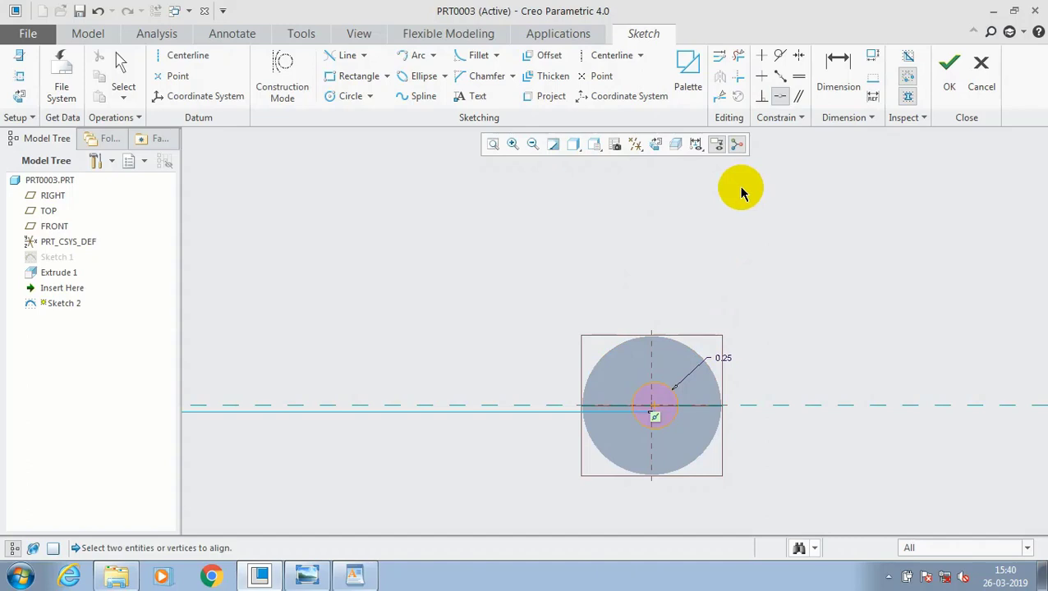
{"action": "scroll", "coordinate": [669, 411], "scroll_direction": "up", "scroll_amount": 5}
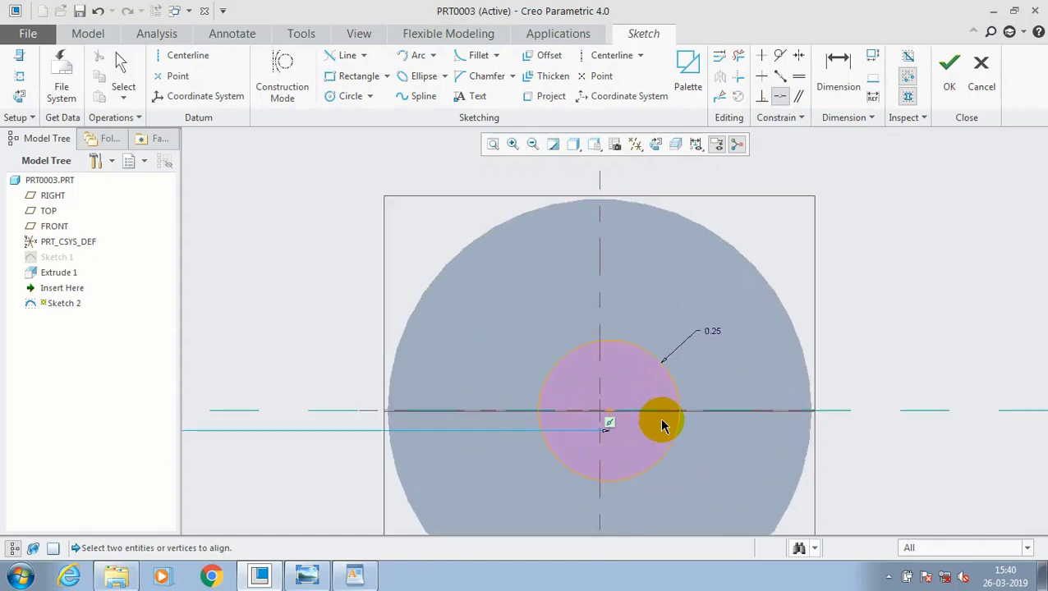
{"action": "left_click", "coordinate": [609, 420]}
{"action": "left_click", "coordinate": [673, 218]}
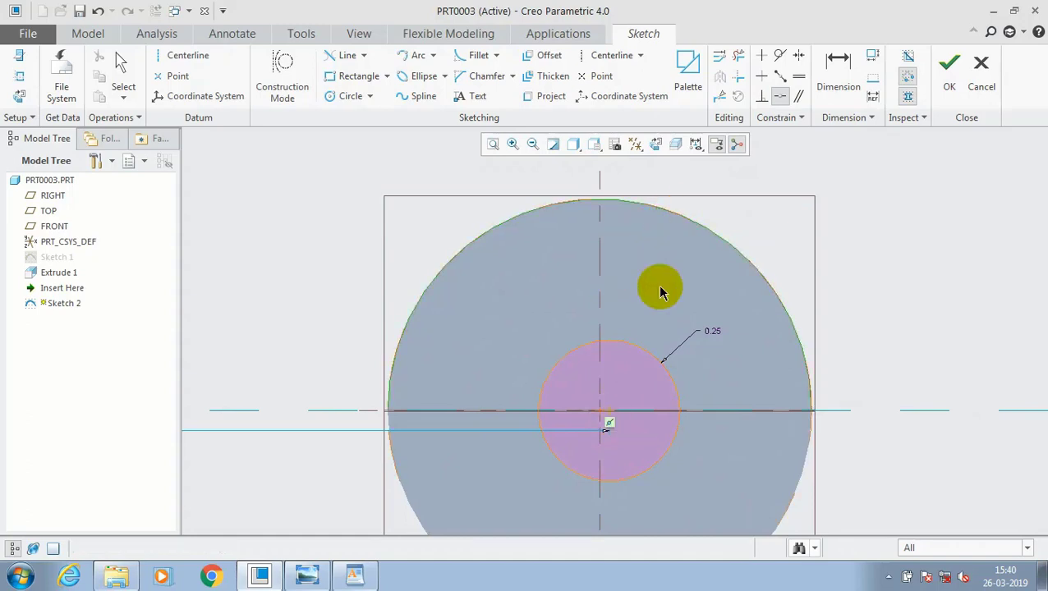
{"action": "middle_click", "coordinate": [626, 429]}
- Try to delete the horizontal dimension locating the small circle, and undo the deletion
{"action": "scroll", "coordinate": [614, 393], "scroll_direction": "up", "scroll_amount": 9}
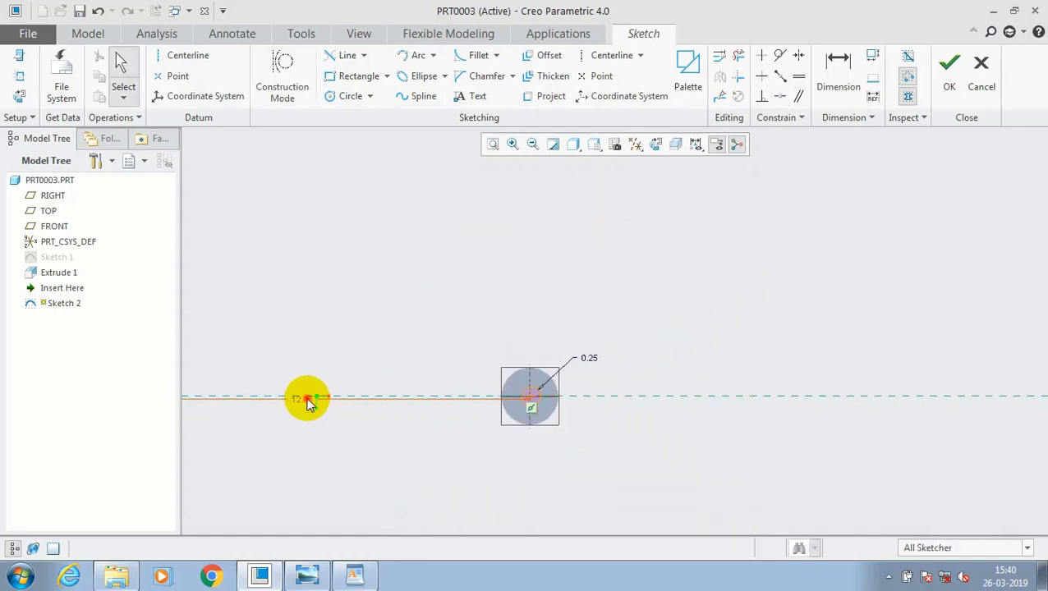
{"action": "left_click", "coordinate": [310, 402]}
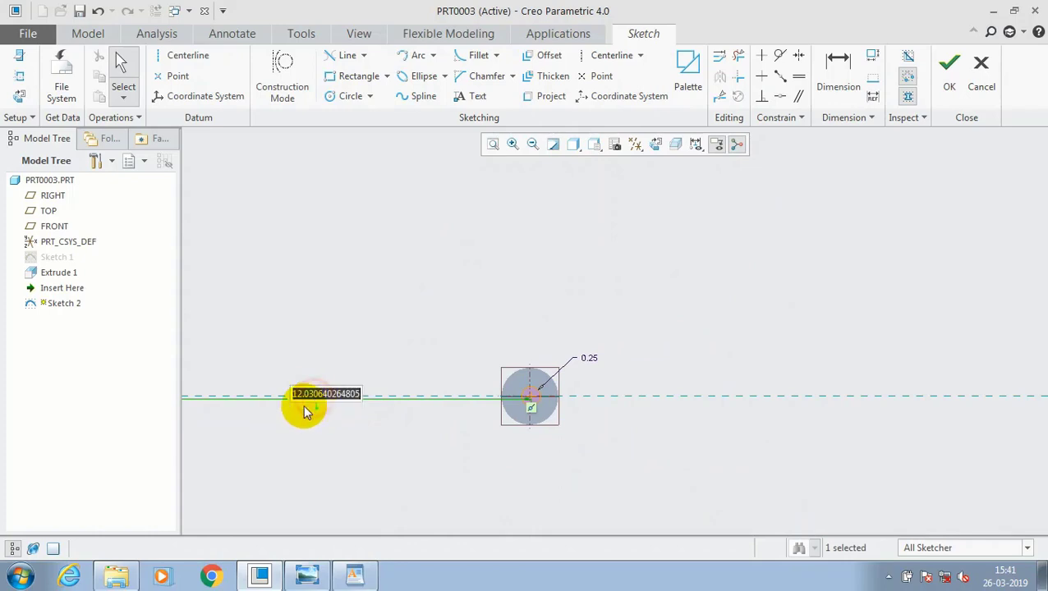
{"action": "key", "text": "Delete"}
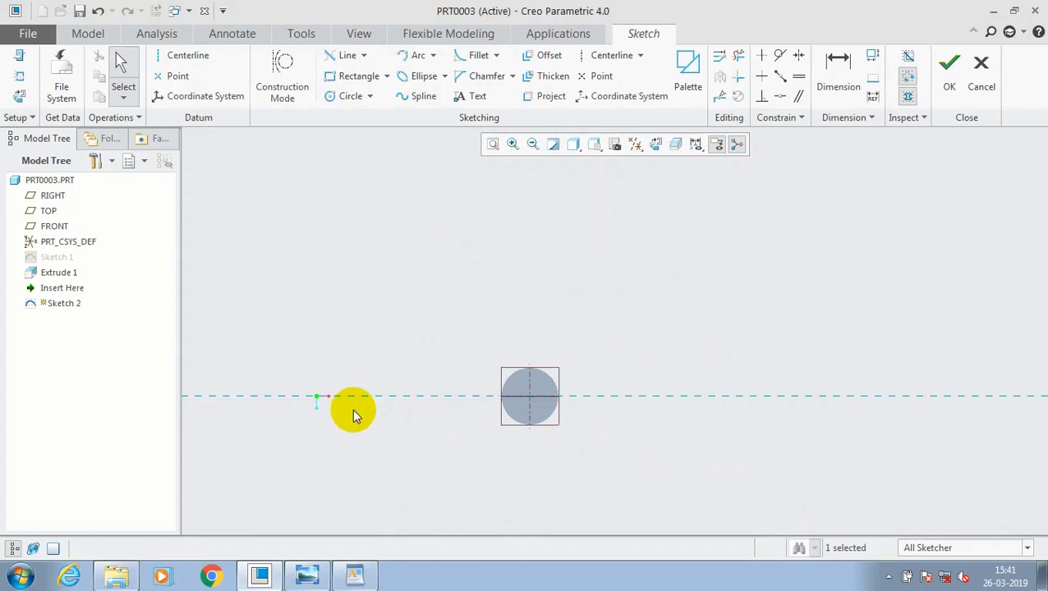
{"action": "scroll", "coordinate": [354, 410], "scroll_direction": "up", "scroll_amount": 2}
{"action": "key", "text": "ctrl+z"}
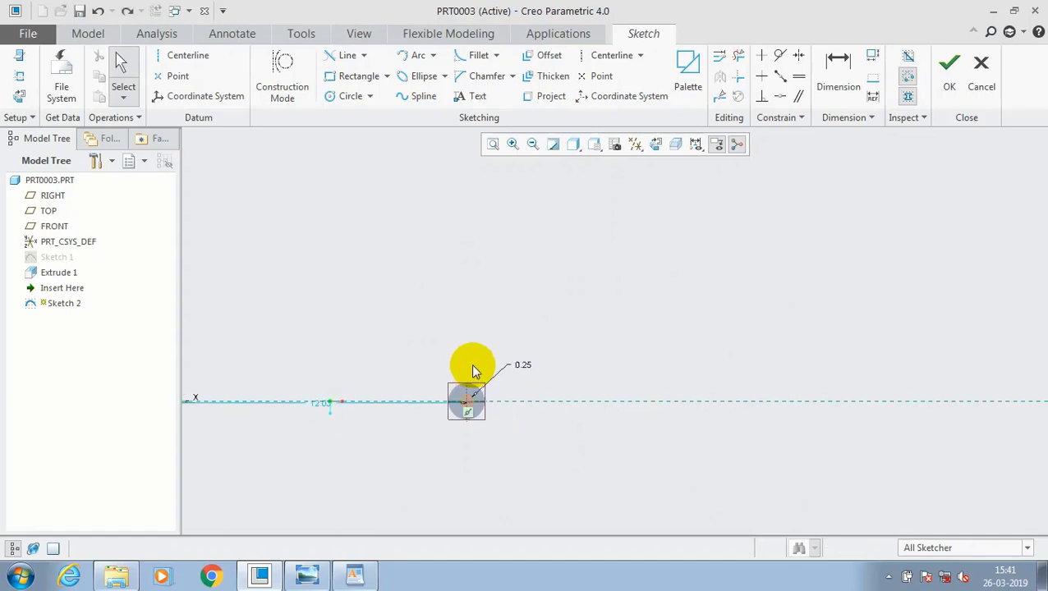
{"action": "scroll", "coordinate": [471, 364], "scroll_direction": "down", "scroll_amount": 4}
{"action": "scroll", "coordinate": [461, 462], "scroll_direction": "down", "scroll_amount": 5}
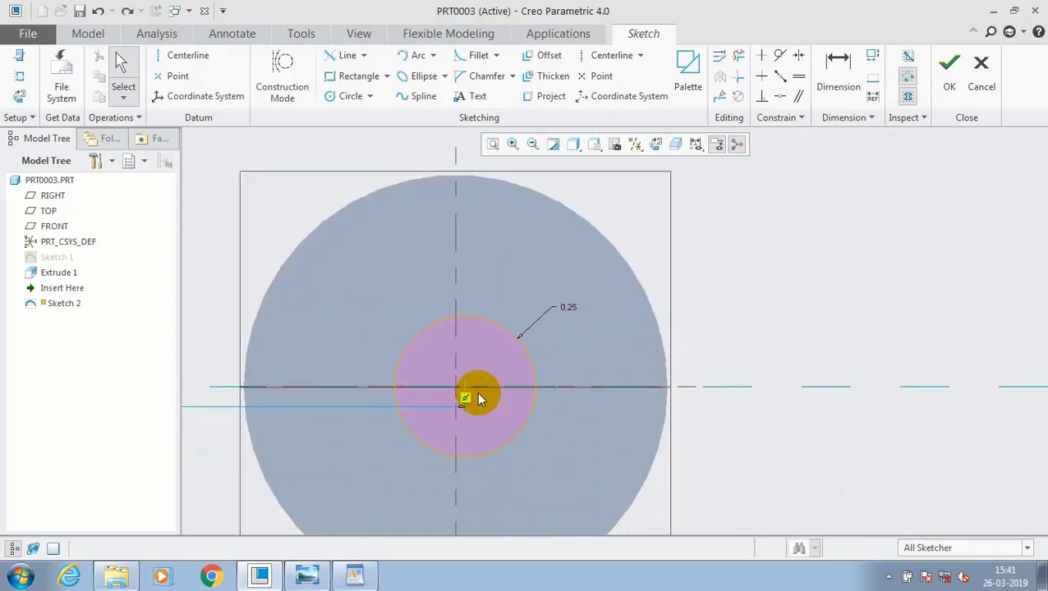
- Try to move the small circle's centre onto the cylinder's centre point
{"action": "left_click", "coordinate": [466, 401]}
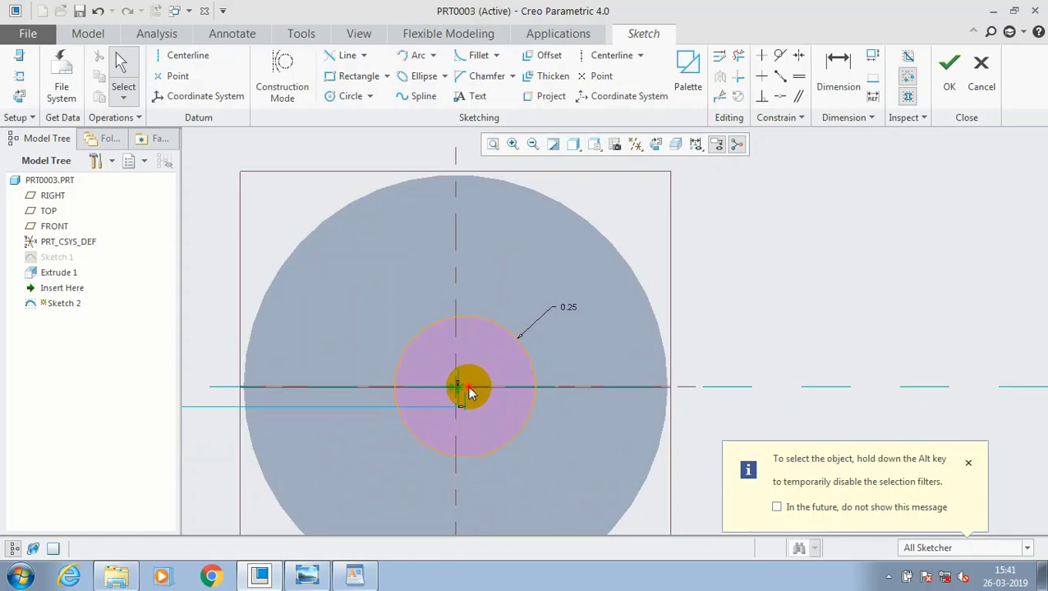
{"action": "left_click_drag", "start_coordinate": [468, 382], "coordinate": [457, 388]}
{"action": "left_click", "coordinate": [456, 388]}
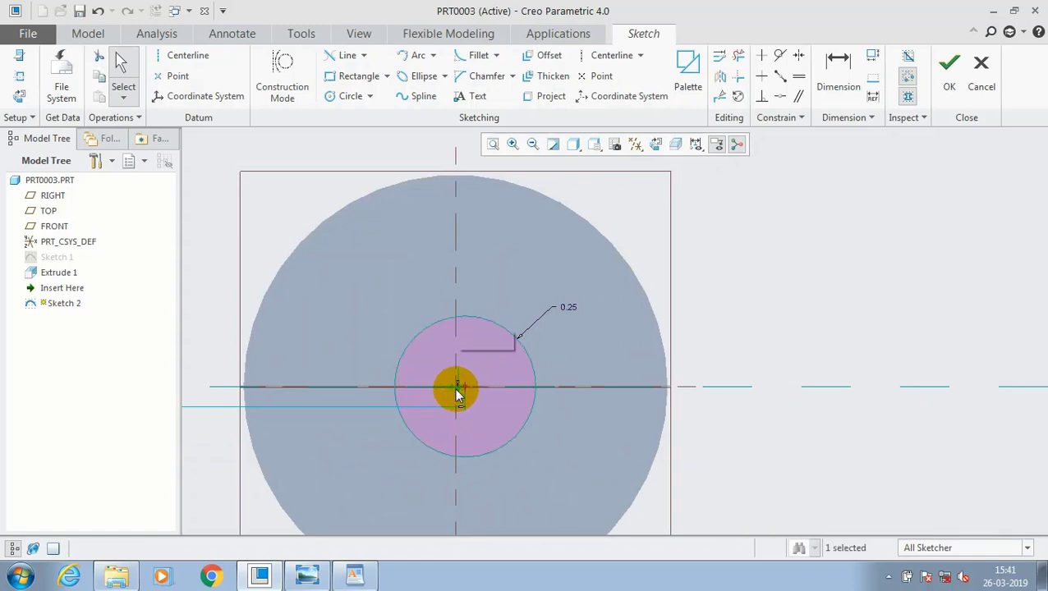
{"action": "scroll", "coordinate": [458, 387], "scroll_direction": "up", "scroll_amount": 6}
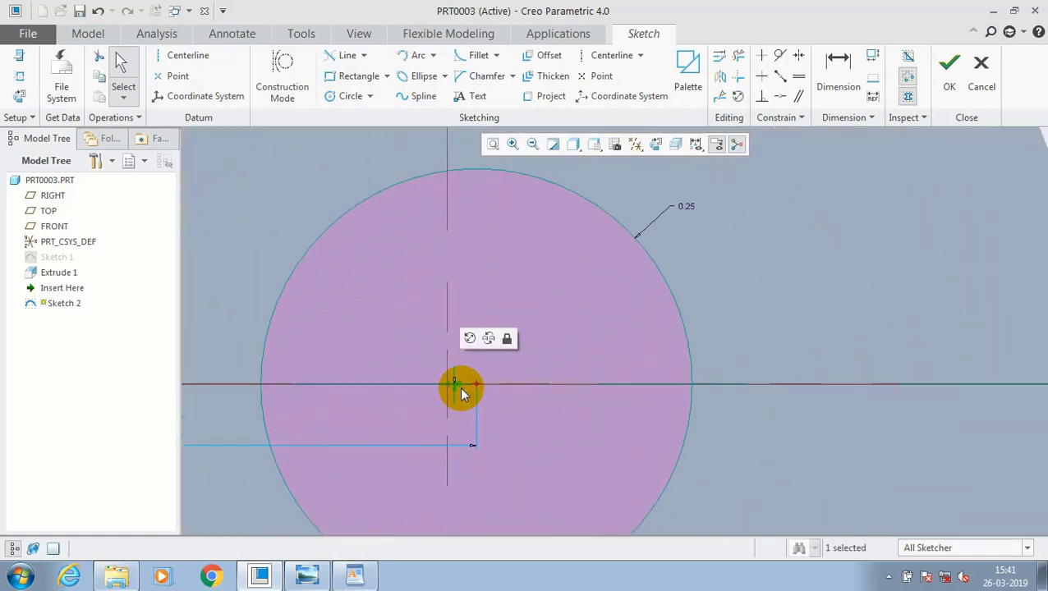
{"action": "scroll", "coordinate": [456, 386], "scroll_direction": "up", "scroll_amount": 2}
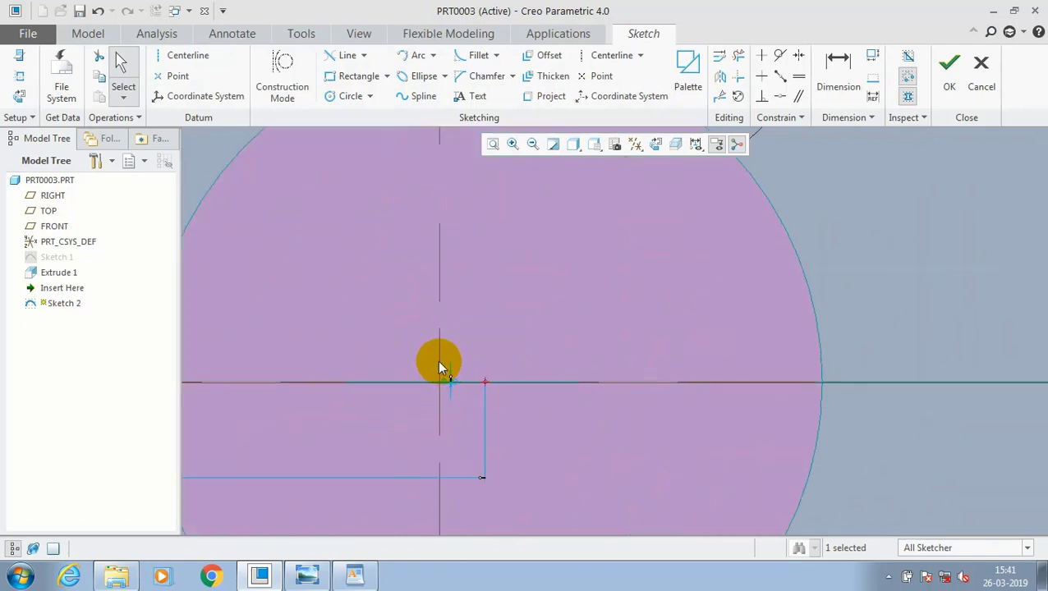
- Apply a Coincident constraint between the cylinder's outer edge and the small circle's centre, and undo it
{"action": "left_click", "coordinate": [780, 96]}
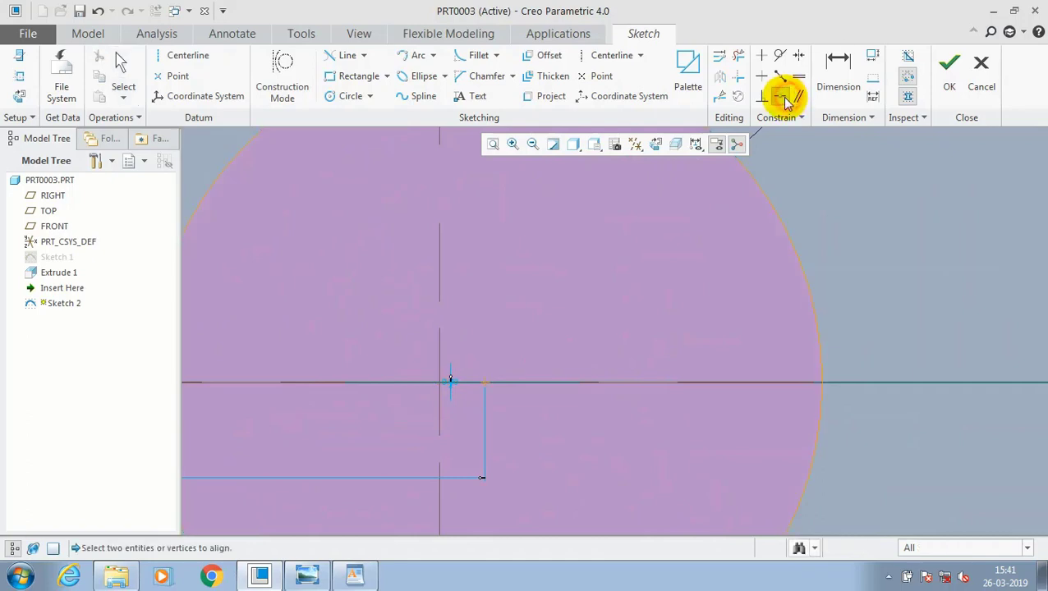
{"action": "left_click", "coordinate": [717, 147]}
{"action": "scroll", "coordinate": [617, 333], "scroll_direction": "down", "scroll_amount": 3}
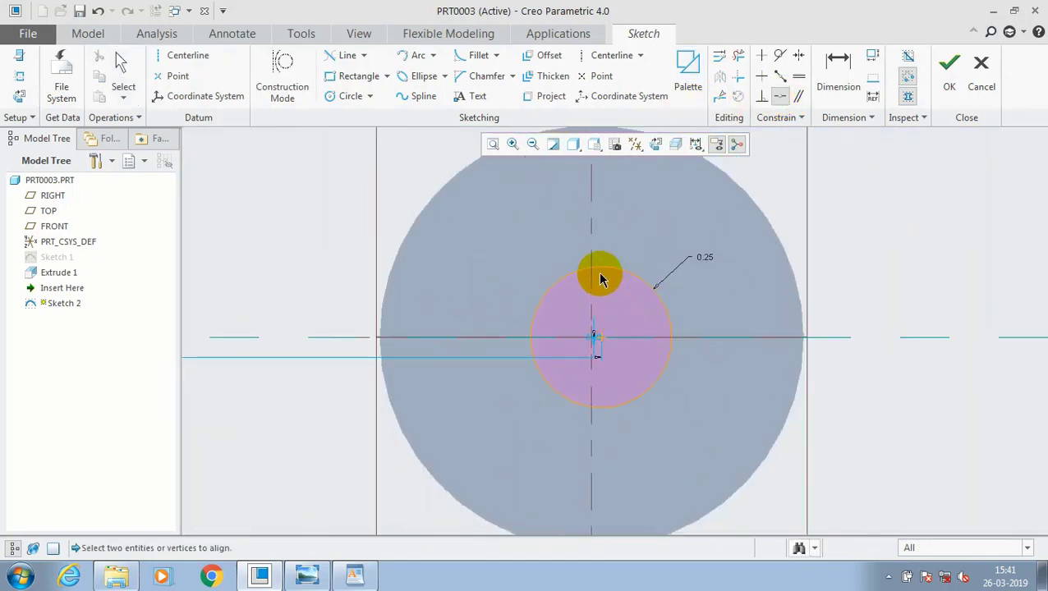
{"action": "left_click", "coordinate": [745, 194]}
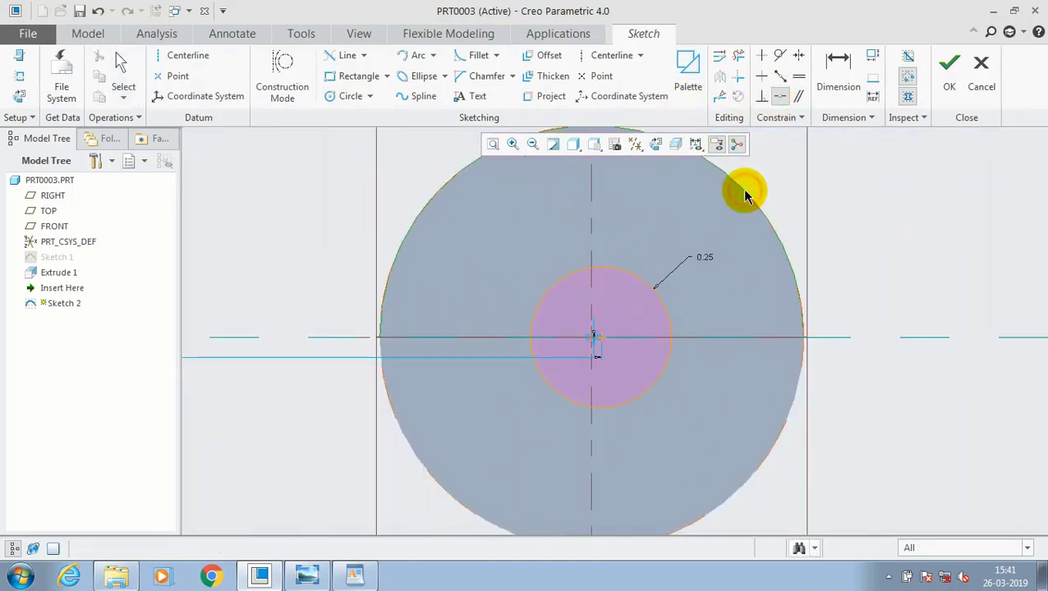
{"action": "left_click", "coordinate": [602, 343]}
{"action": "scroll", "coordinate": [657, 325], "scroll_direction": "down", "scroll_amount": 3}
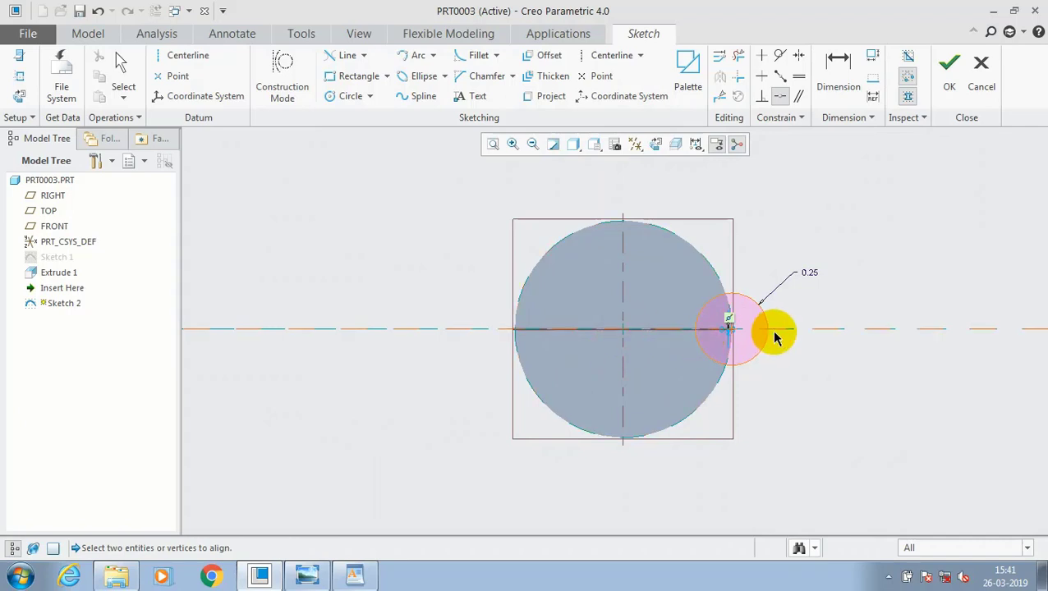
{"action": "key", "text": "ctrl+z"}
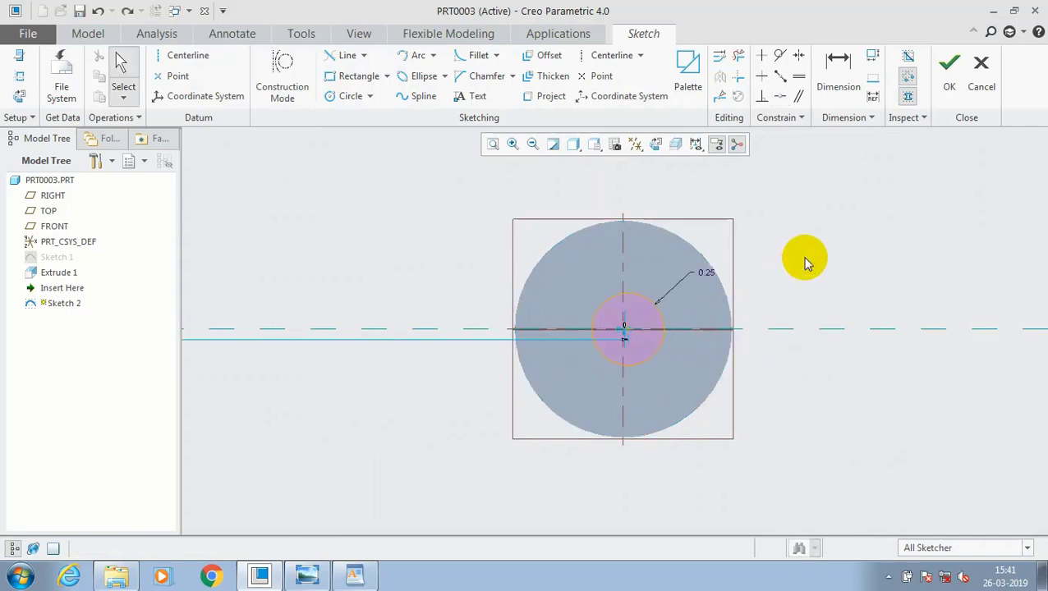
- Undo the remaining circle geometry and exit the empty sketch, accepting the incomplete section
{"action": "key", "text": "ctrl+z"}
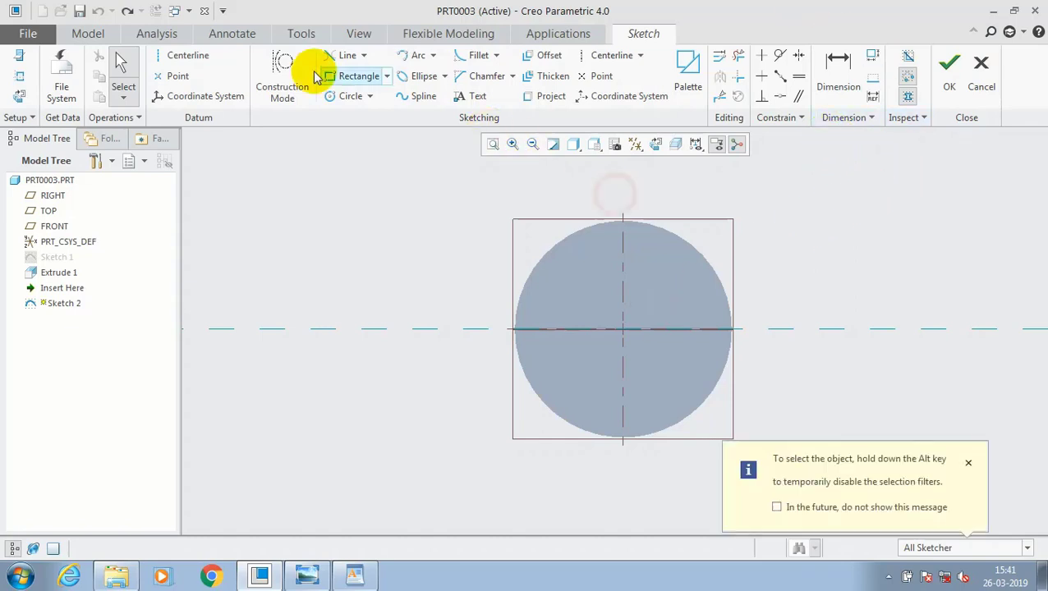
{"action": "left_click", "coordinate": [953, 82]}
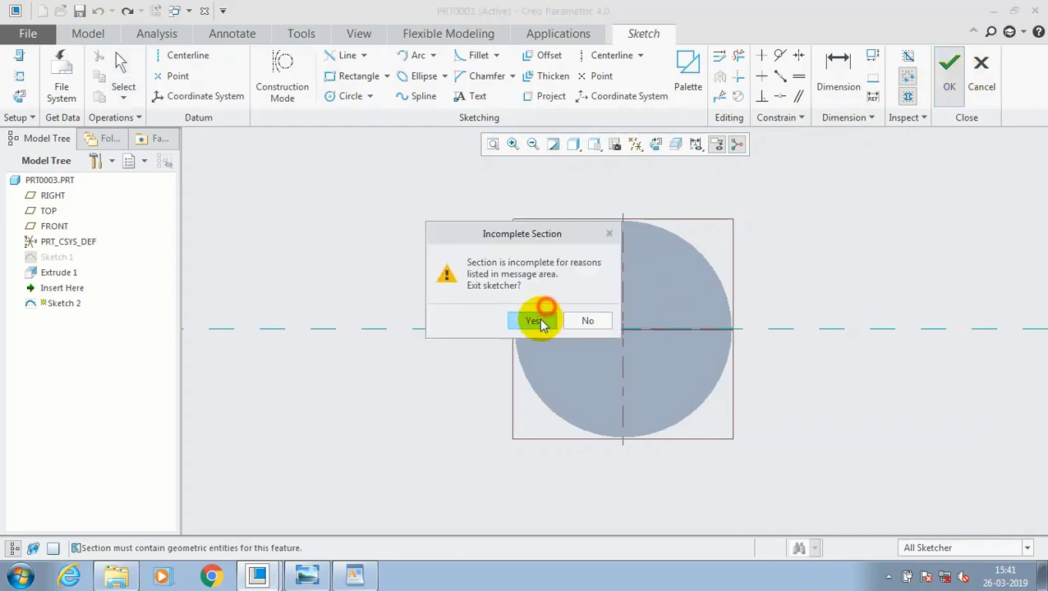
{"action": "left_click", "coordinate": [543, 321]}
{"action": "left_click", "coordinate": [463, 196]}
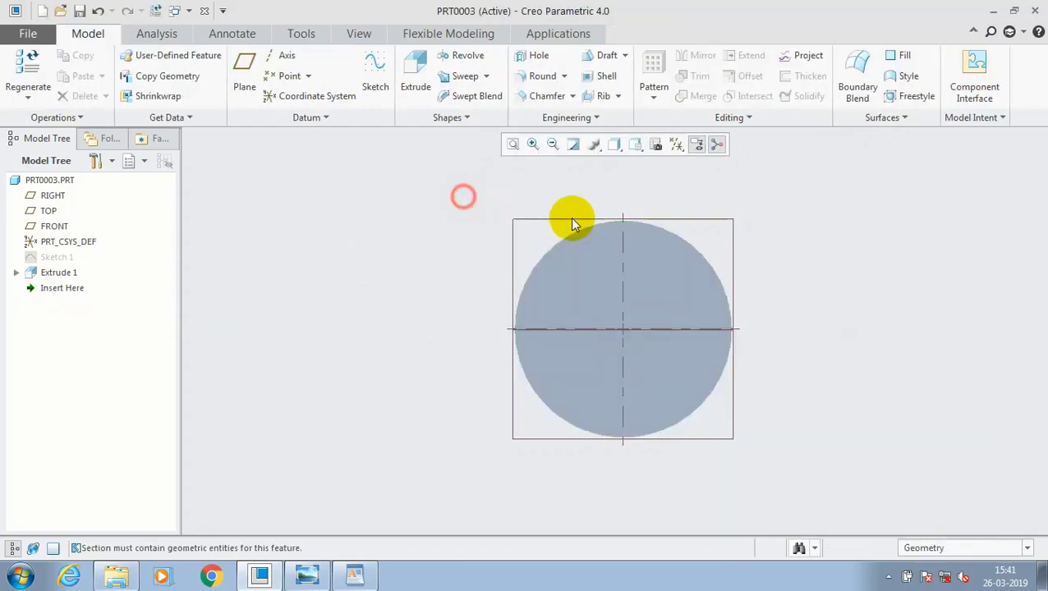
- Start a new sketch on the cylinder's end face, orient it to 2D, and draw a concentric circle about 0.41 in radius
{"action": "left_click", "coordinate": [673, 277]}
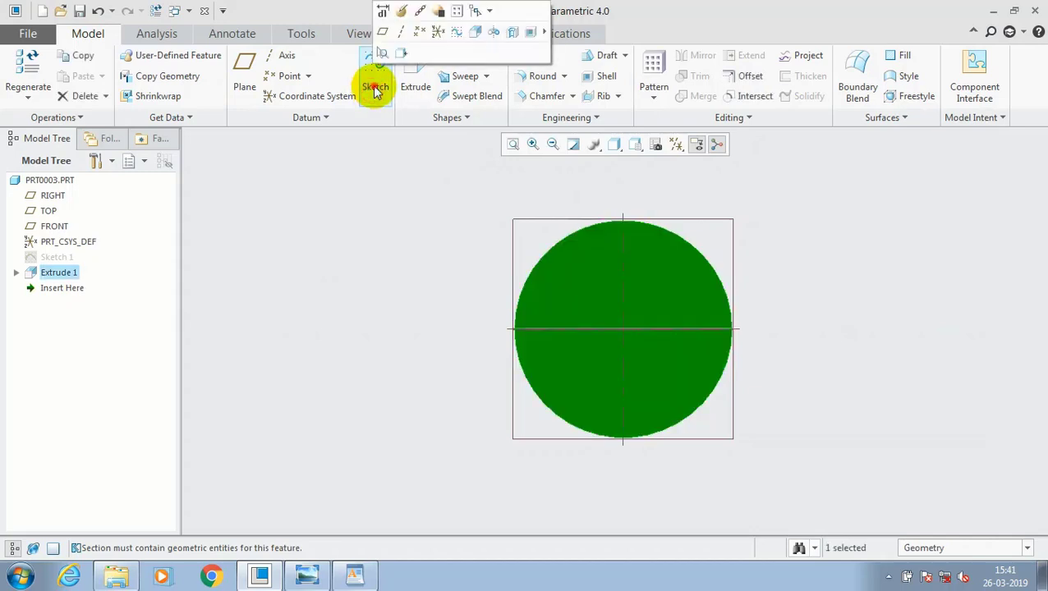
{"action": "left_click", "coordinate": [375, 81]}
{"action": "left_click", "coordinate": [653, 146]}
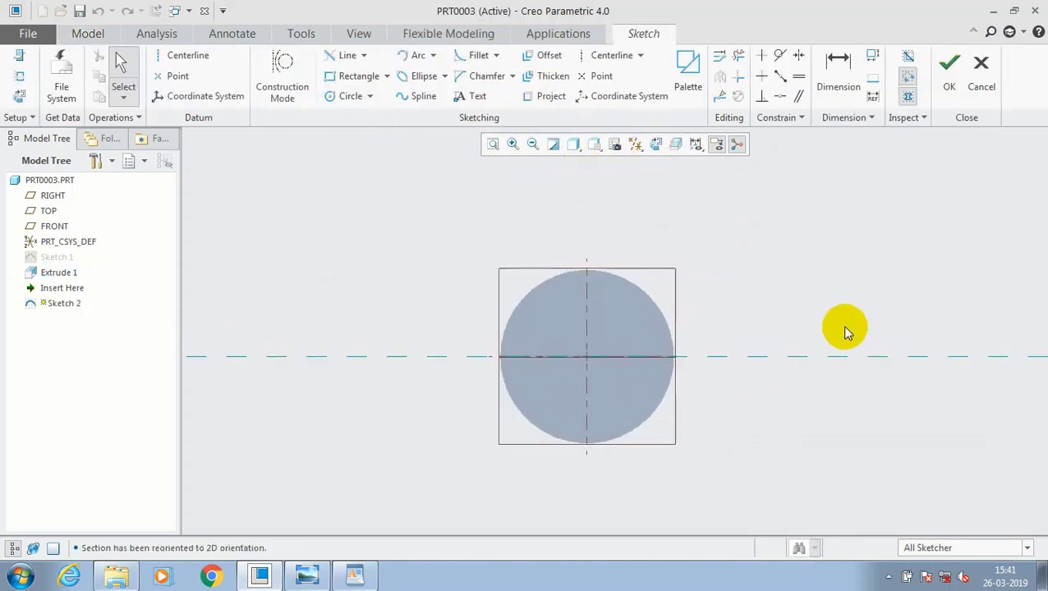
{"action": "left_click", "coordinate": [345, 97]}
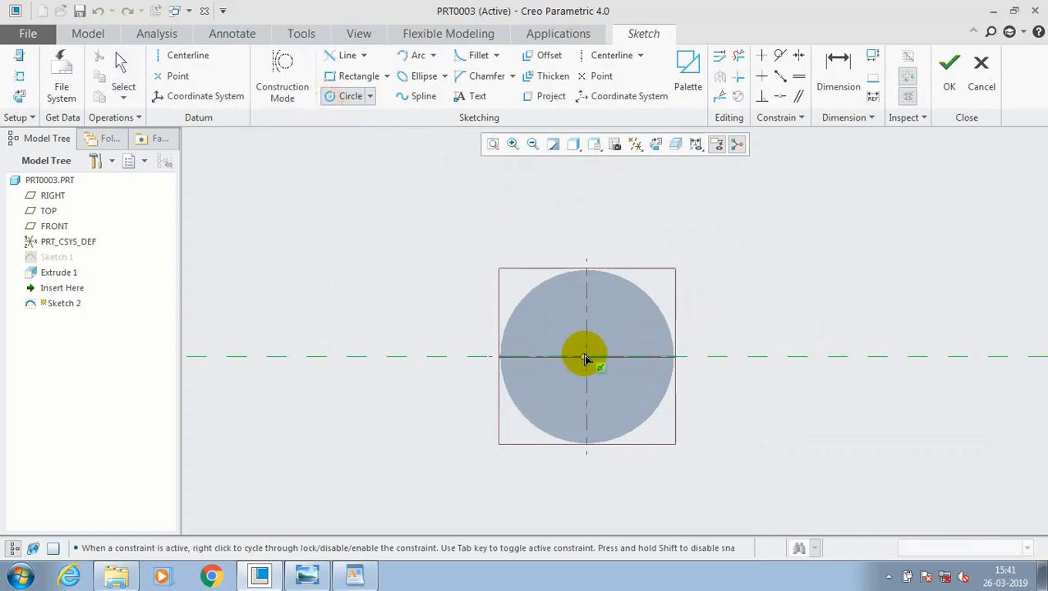
{"action": "scroll", "coordinate": [591, 355], "scroll_direction": "down", "scroll_amount": 2}
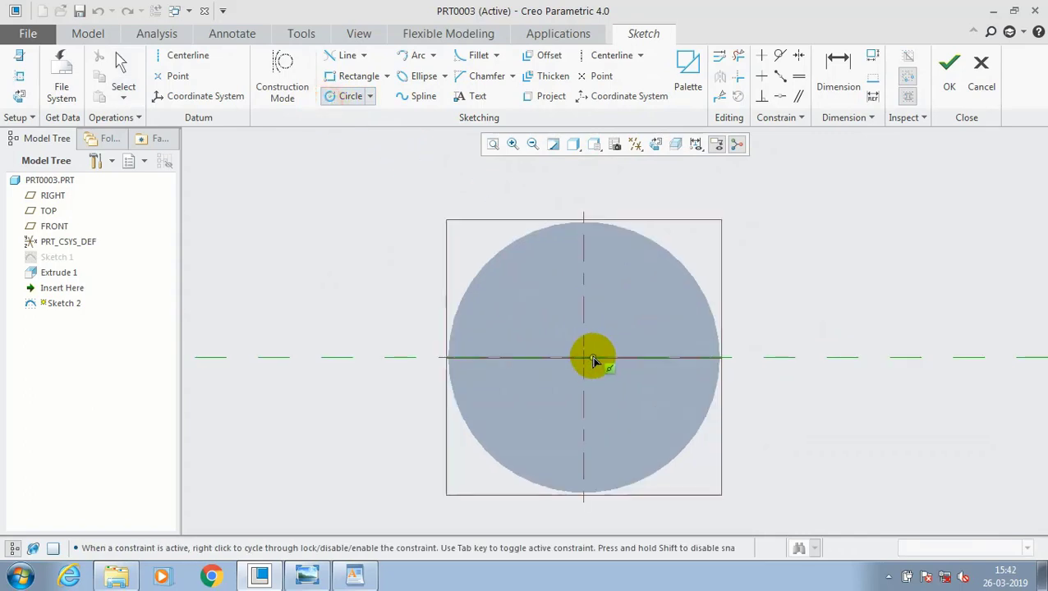
{"action": "left_click", "coordinate": [585, 360]}
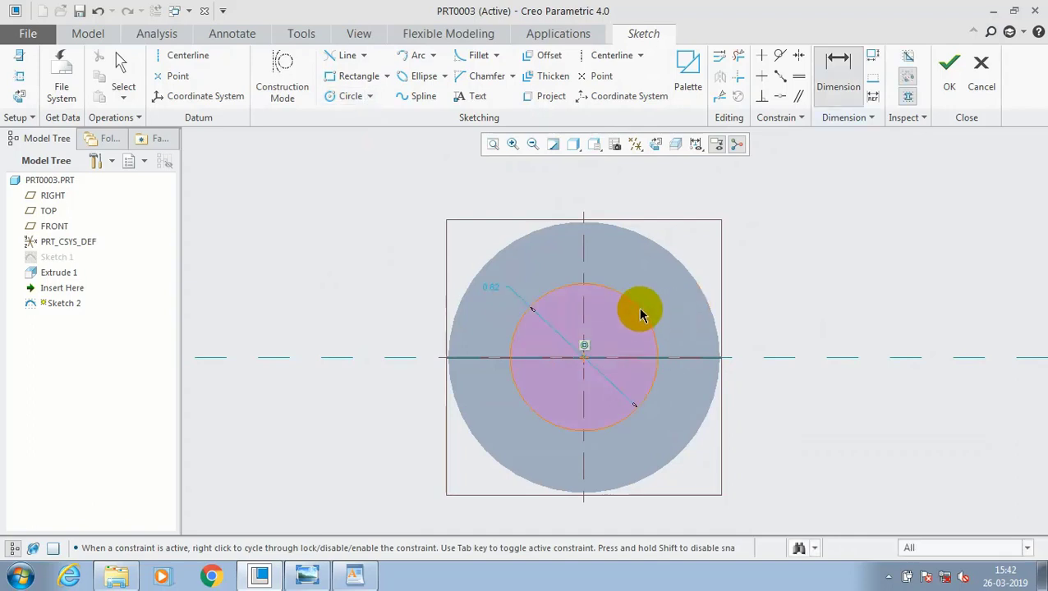
- Dimension the concentric circle's radius as 0.25
{"action": "left_click", "coordinate": [640, 309]}
{"action": "middle_click", "coordinate": [659, 296]}
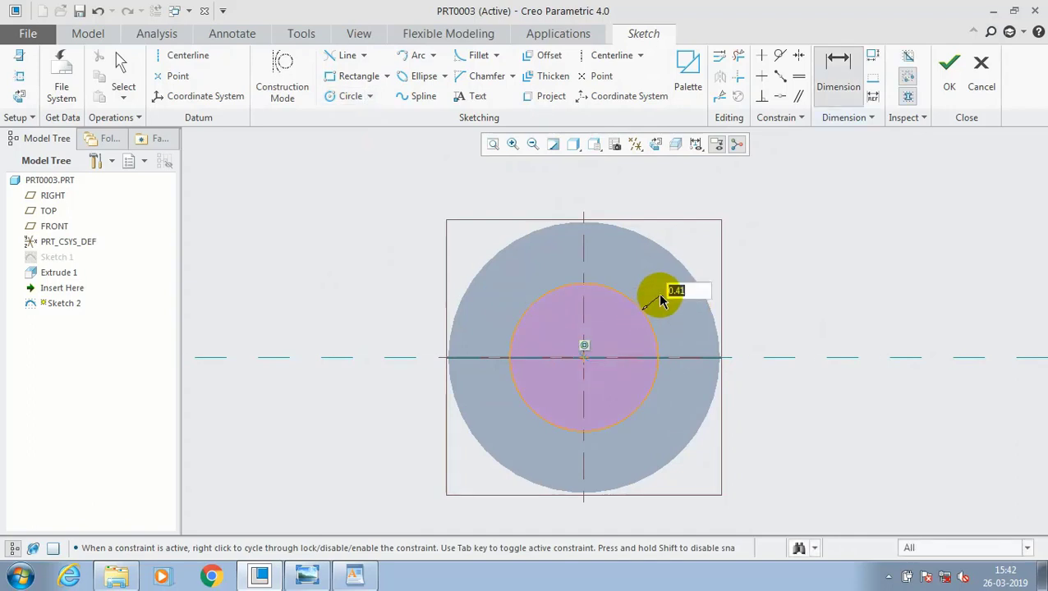
{"action": "type", "text": "0.25"}
{"action": "key", "text": "Return"}
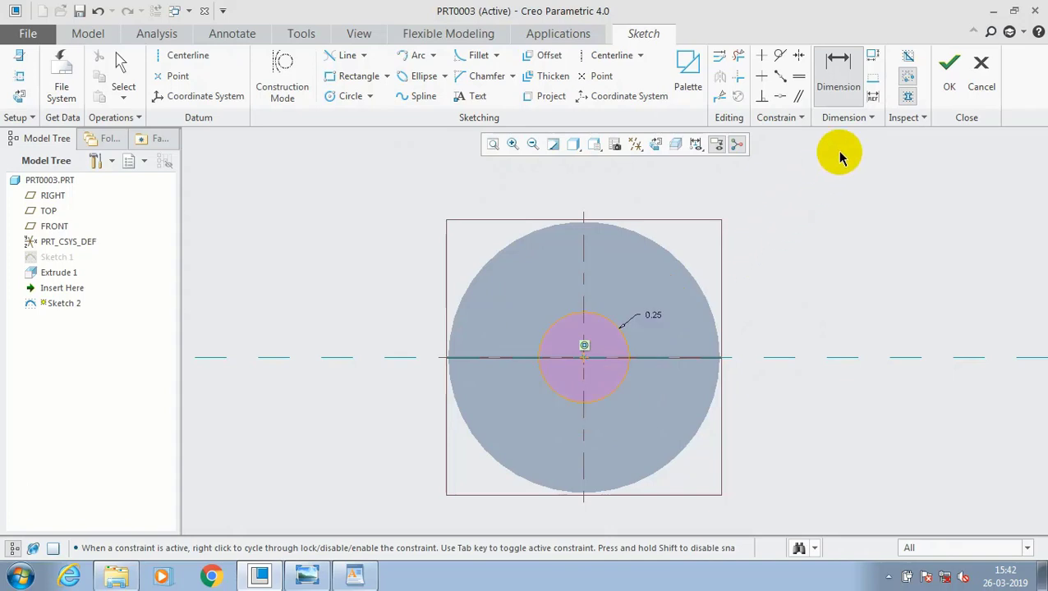
- Finish the sketch and extrude the 0.25-radius circle 0.19 outward as a boss on the cylinder's end face
{"action": "left_click", "coordinate": [946, 88]}
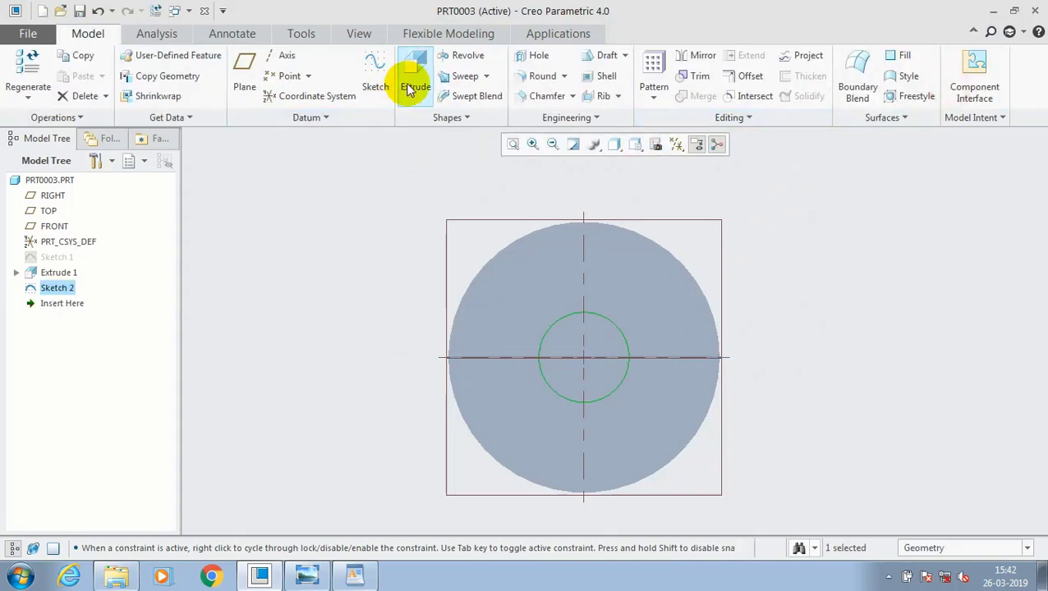
{"action": "left_click", "coordinate": [413, 86]}
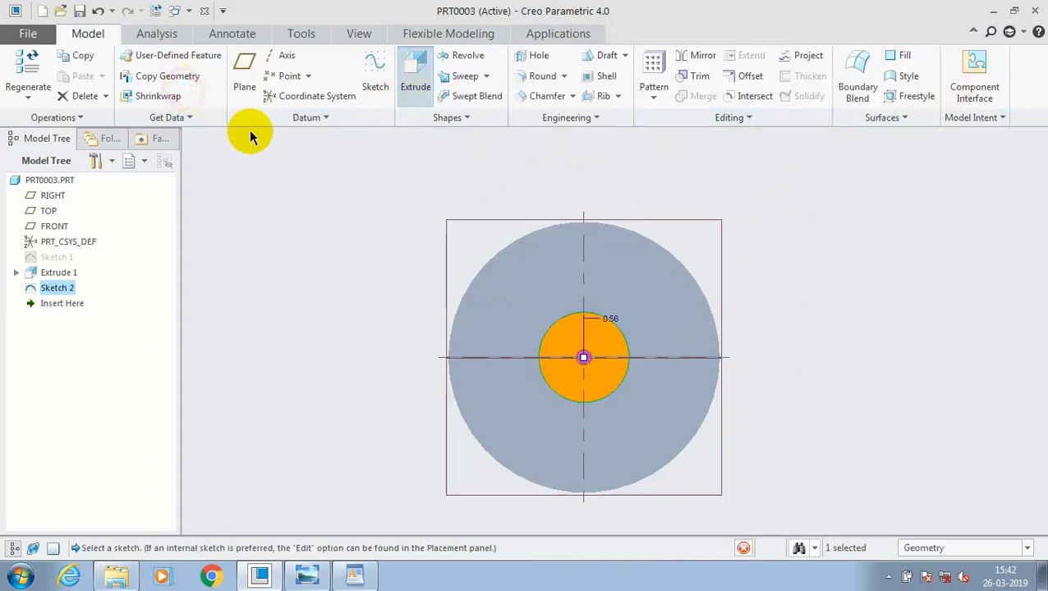
{"action": "left_click", "coordinate": [142, 77]}
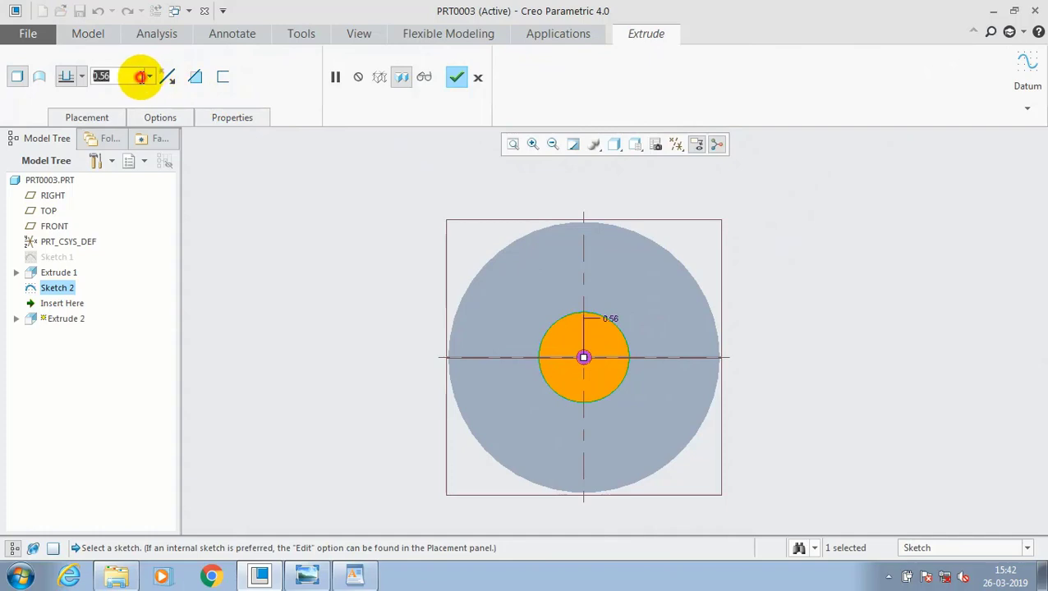
{"action": "type", "text": "0.19"}
{"action": "key", "text": "Return"}
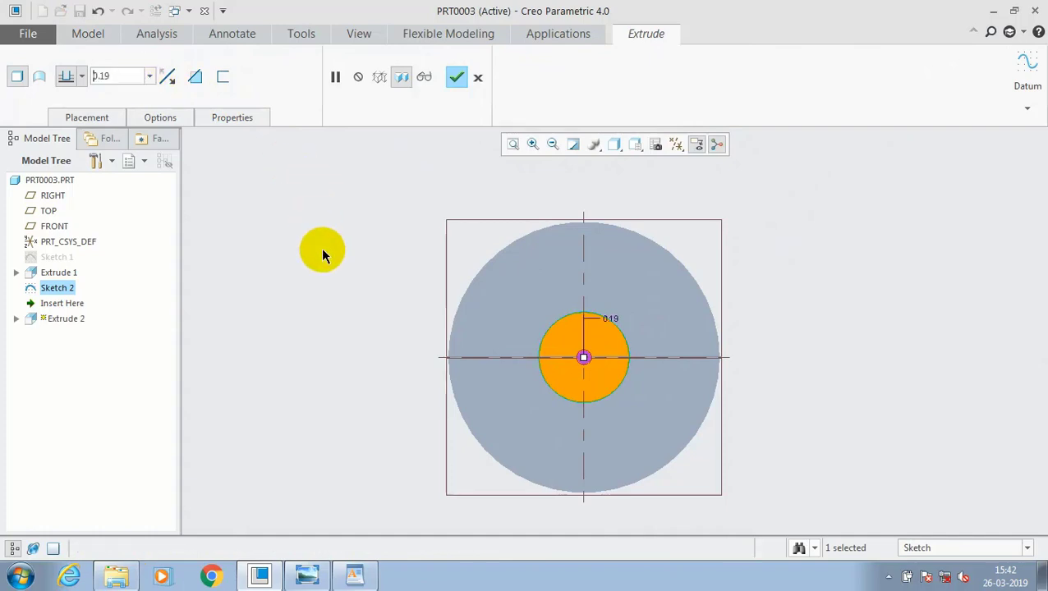
{"action": "key", "text": "ctrl+d"}
{"action": "left_click", "coordinate": [458, 78]}
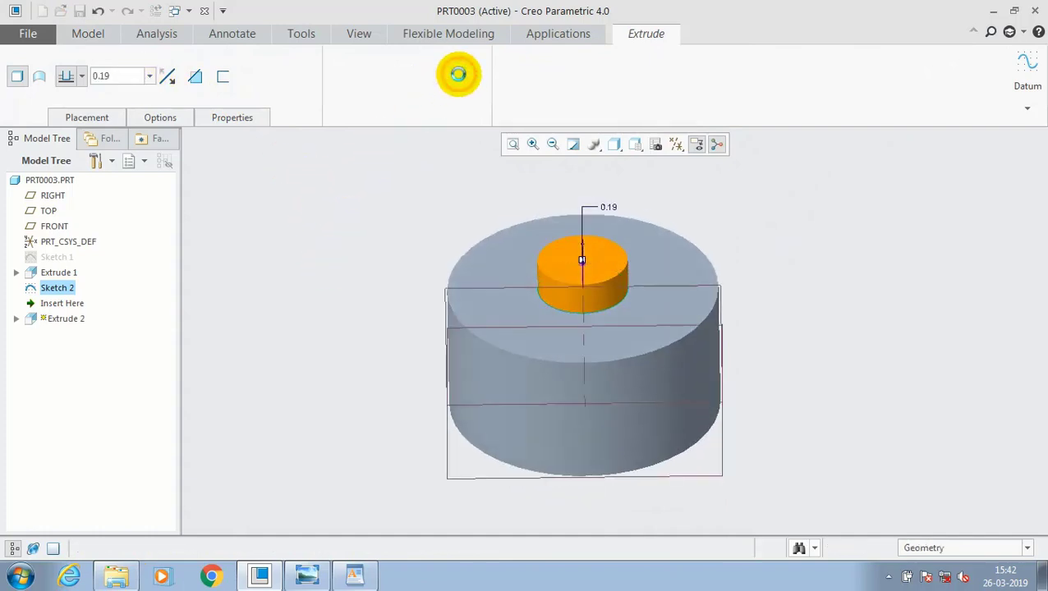
- Start a sketch on the cylinder's opposite end face, orient it to 2D, and draw a concentric circle matching the first boss
{"action": "left_click", "coordinate": [372, 286]}
{"action": "middle_click_drag", "start_coordinate": [371, 286], "coordinate": [306, 254]}
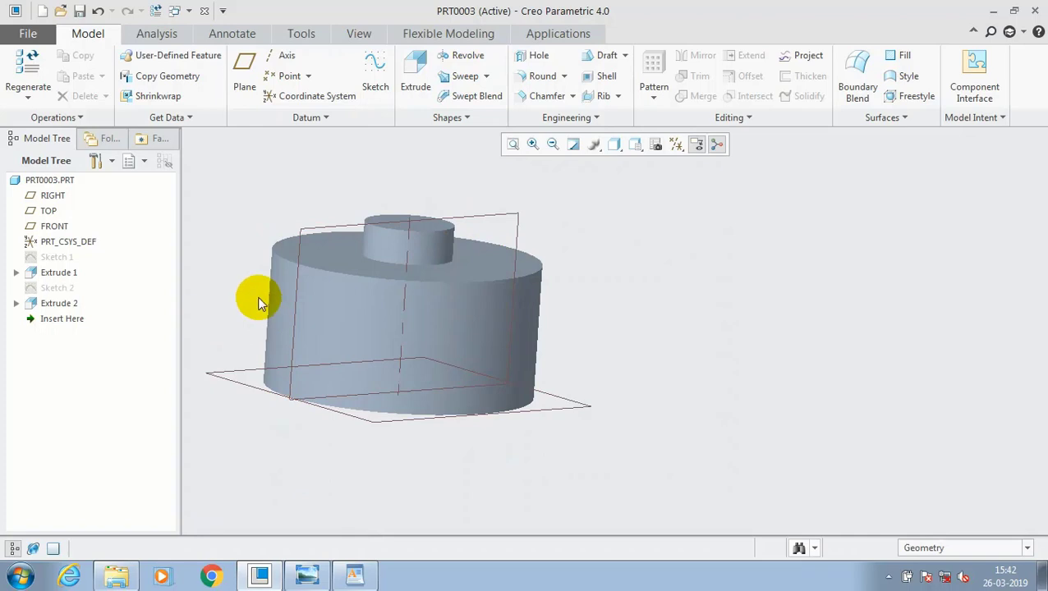
{"action": "middle_click_drag", "start_coordinate": [354, 485], "coordinate": [353, 400]}
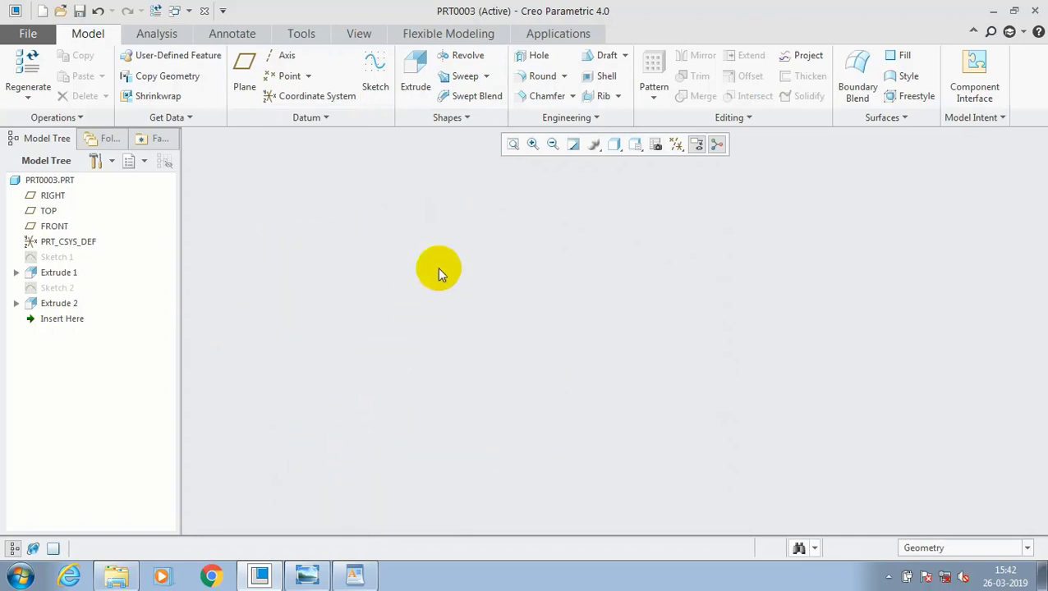
{"action": "left_click", "coordinate": [512, 145]}
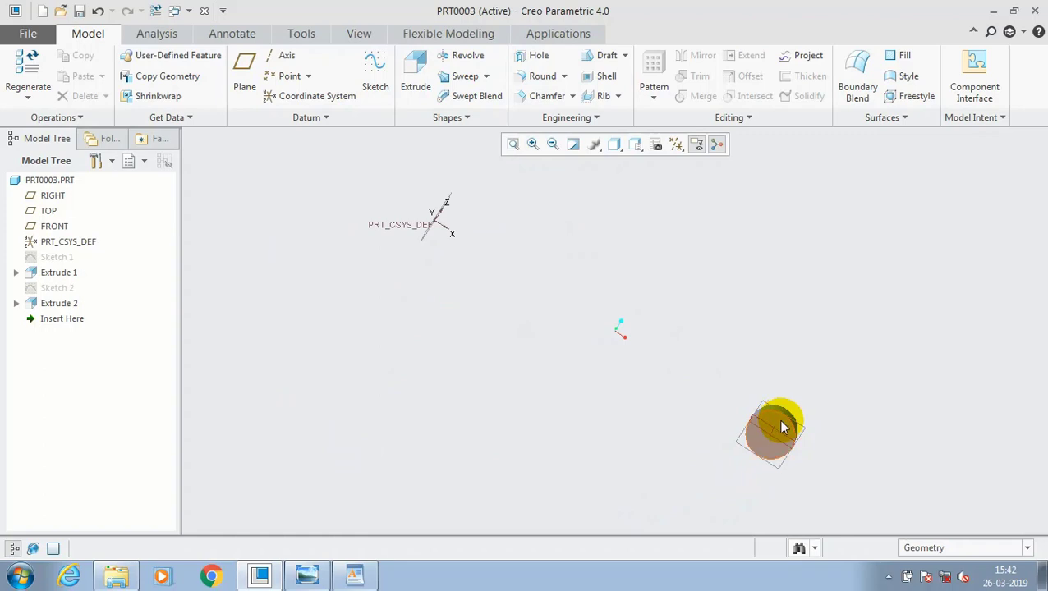
{"action": "left_click", "coordinate": [781, 427]}
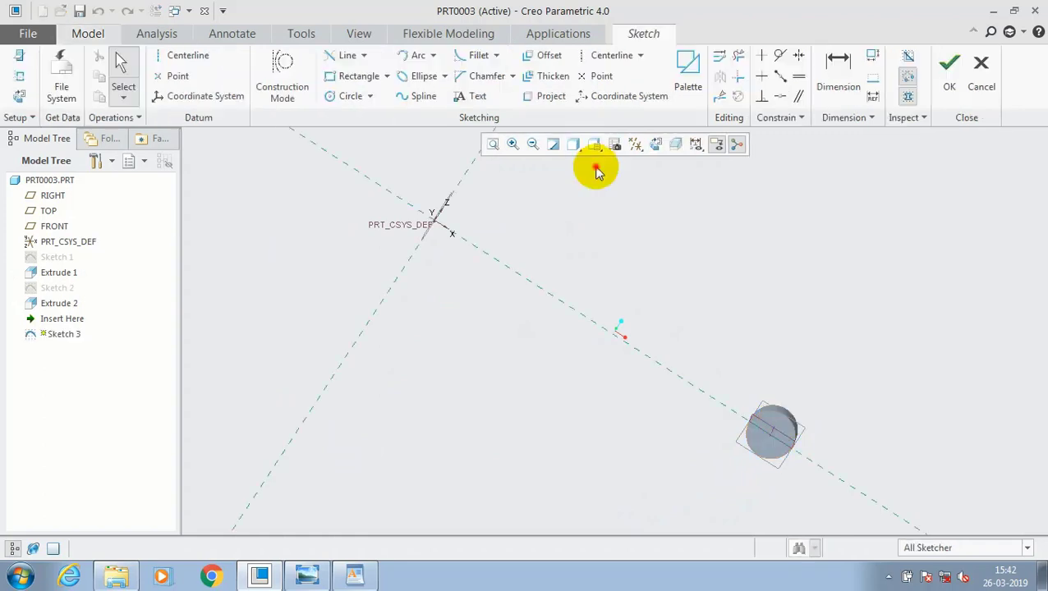
{"action": "left_click", "coordinate": [656, 145]}
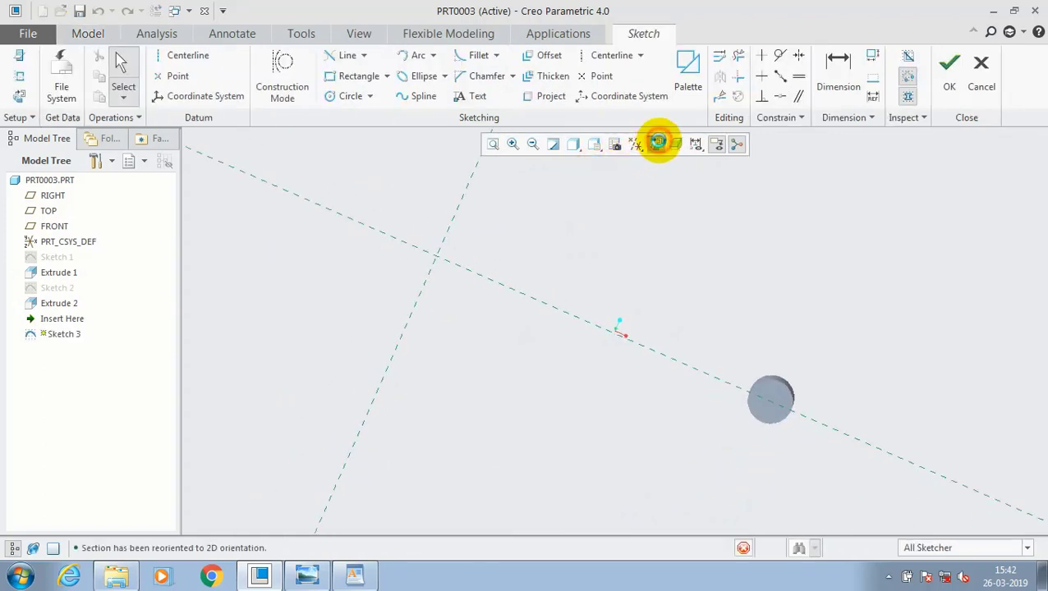
{"action": "left_click", "coordinate": [352, 96]}
{"action": "scroll", "coordinate": [839, 324], "scroll_direction": "down", "scroll_amount": 5}
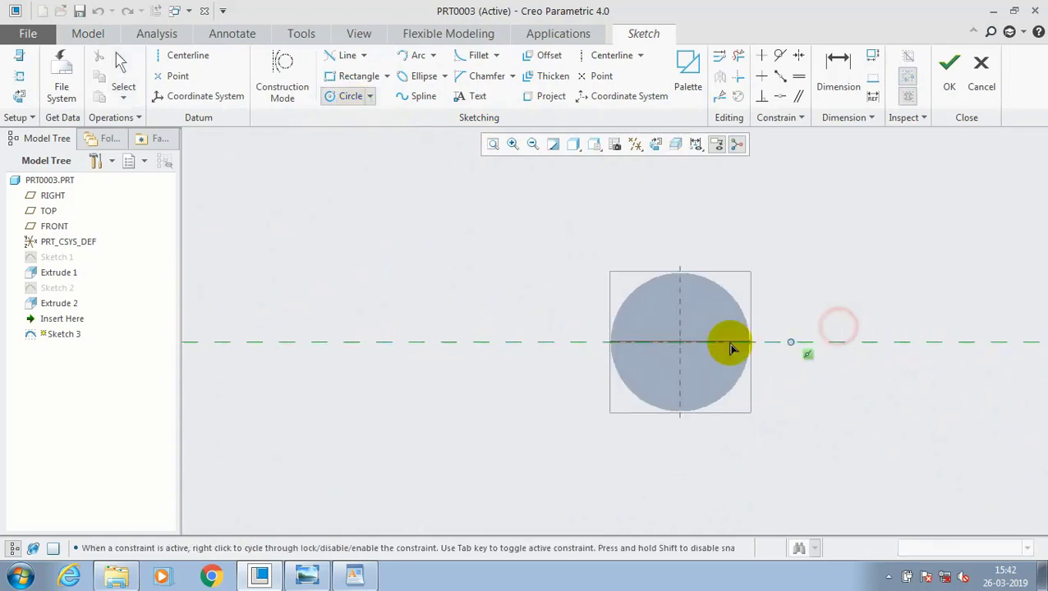
{"action": "left_click", "coordinate": [682, 344]}
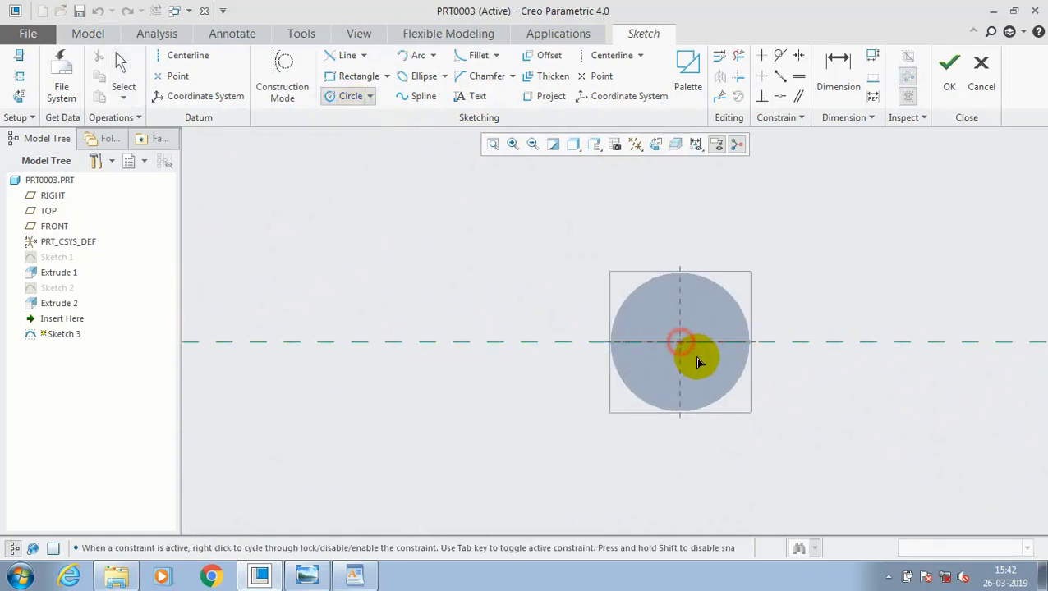
{"action": "left_click", "coordinate": [845, 72]}
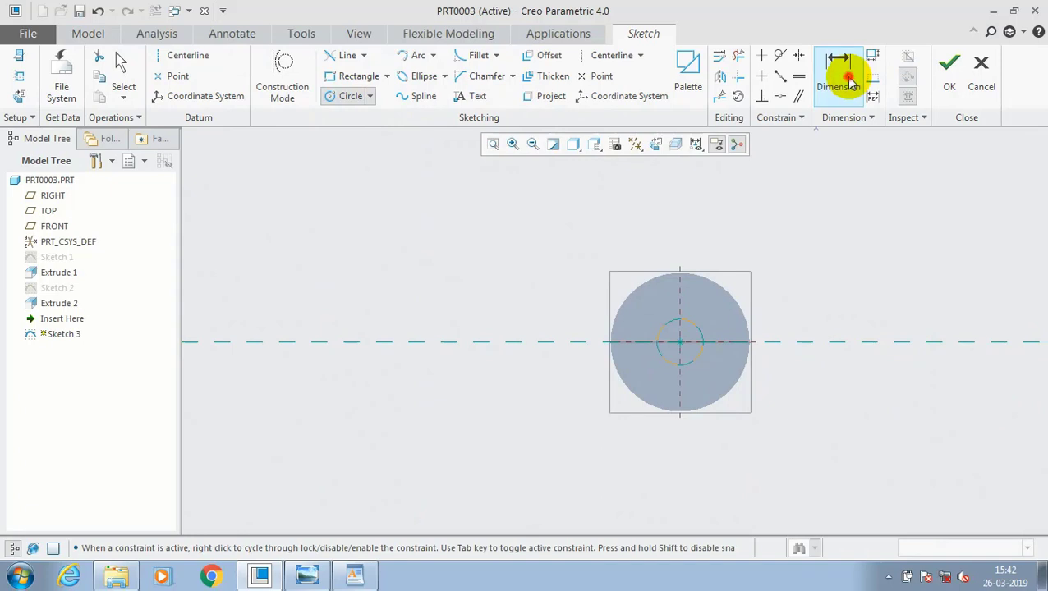
- Finish the sketch and extrude the concentric circle 0.19 as the second end boss
{"action": "left_click", "coordinate": [944, 64]}
{"action": "left_click", "coordinate": [411, 86]}
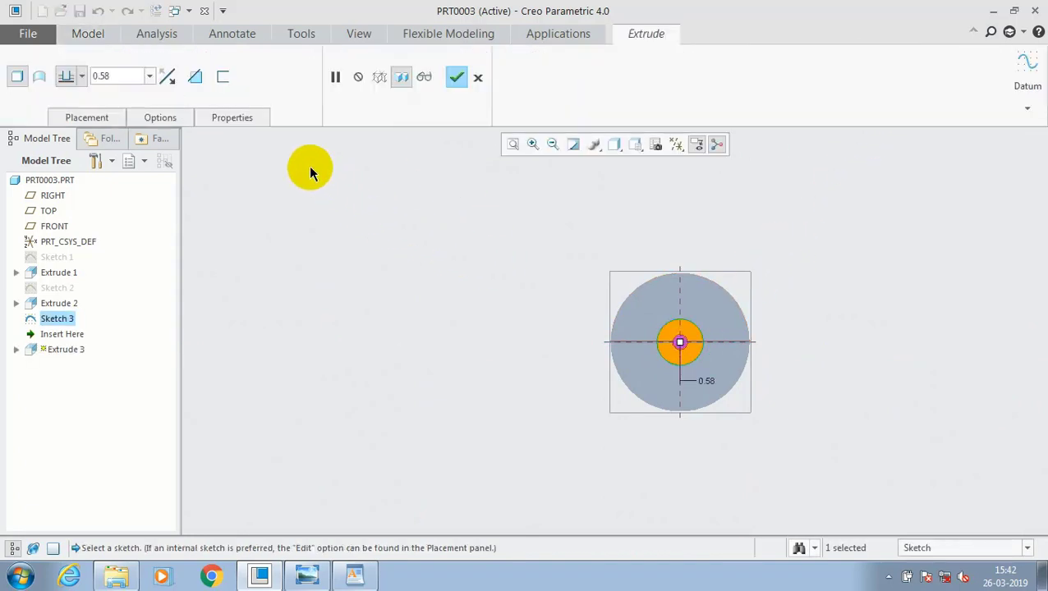
{"action": "left_click", "coordinate": [138, 76]}
{"action": "type", "text": "0"}
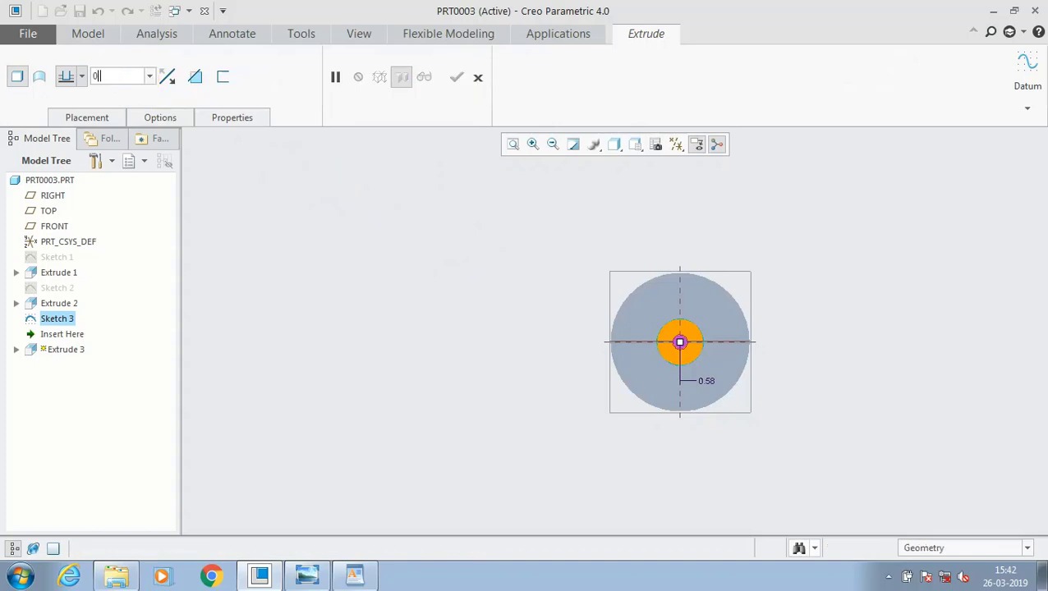
{"action": "type", "text": ".19"}
{"action": "key", "text": "Return"}
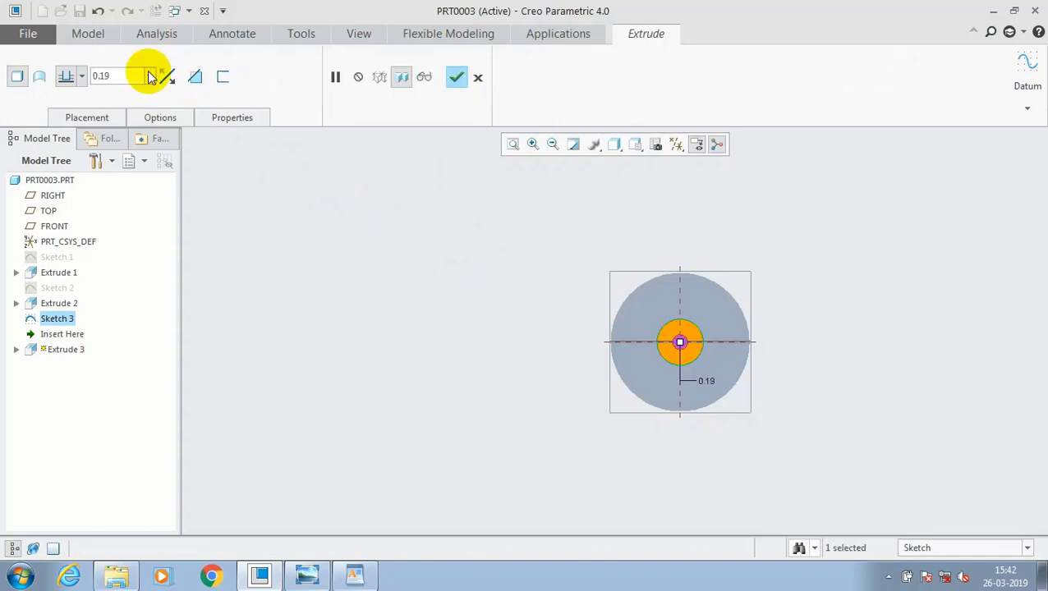
{"action": "left_click", "coordinate": [452, 76]}
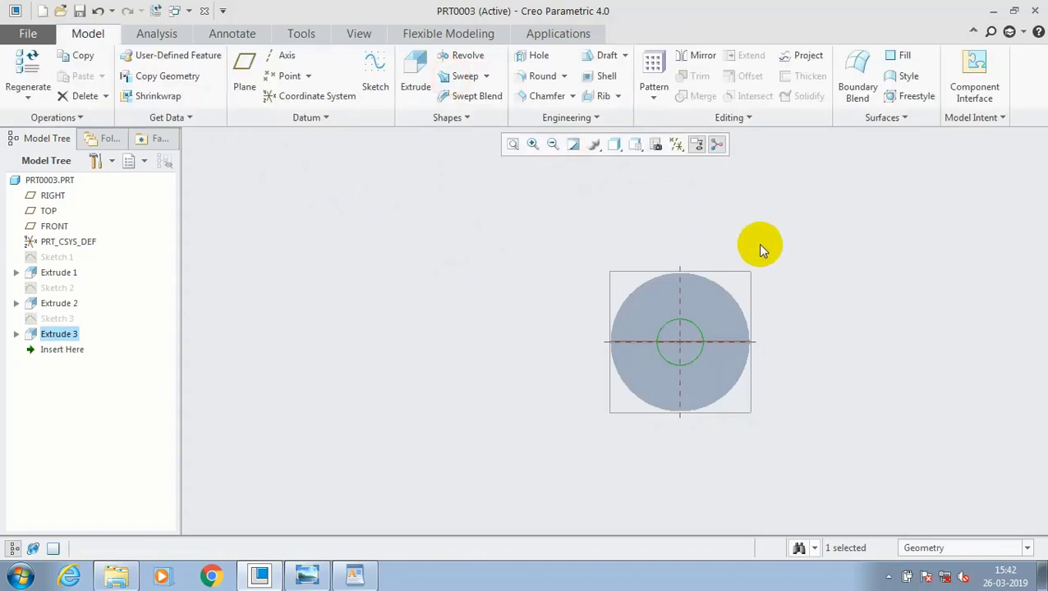
- Check the Hinge A dimensions in the drawing and redefine the second boss's extrusion depth to 0.13
{"action": "middle_click_drag", "start_coordinate": [757, 243], "coordinate": [615, 234]}
{"action": "left_click", "coordinate": [511, 146]}
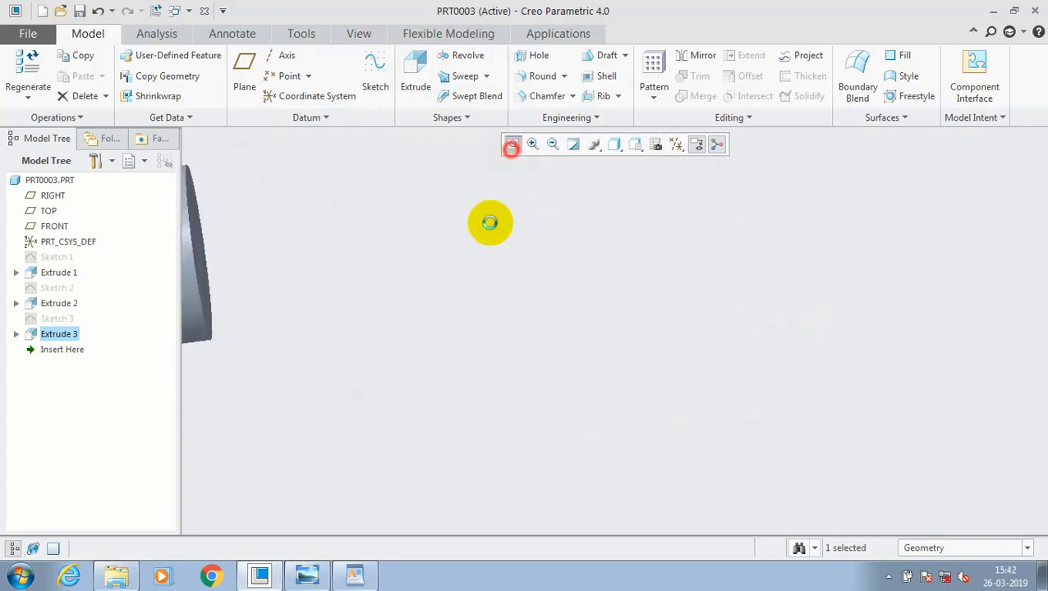
{"action": "left_click", "coordinate": [307, 575]}
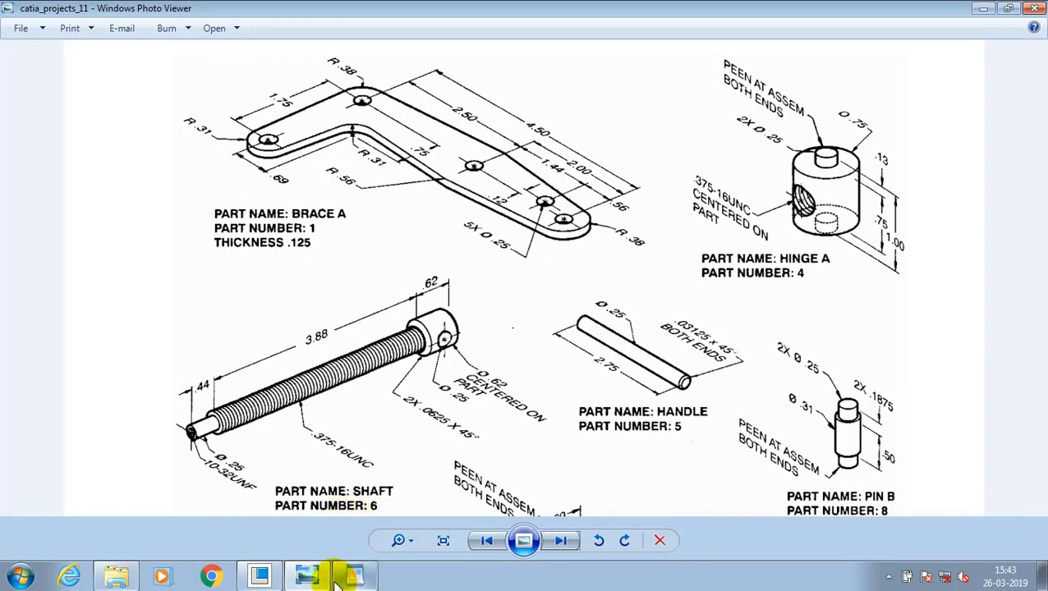
{"action": "left_click", "coordinate": [259, 581]}
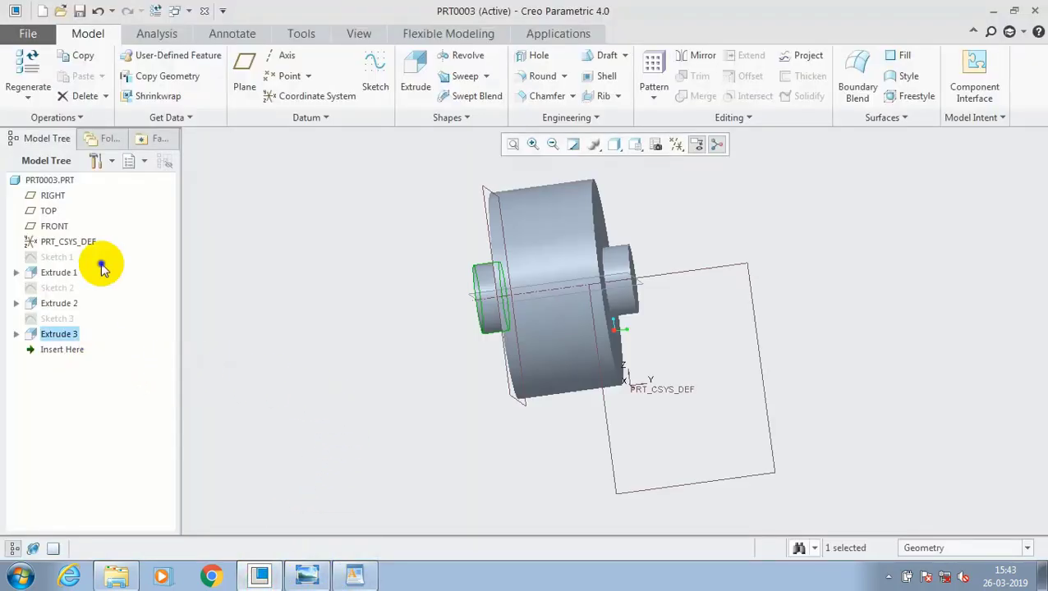
{"action": "left_click", "coordinate": [101, 264]}
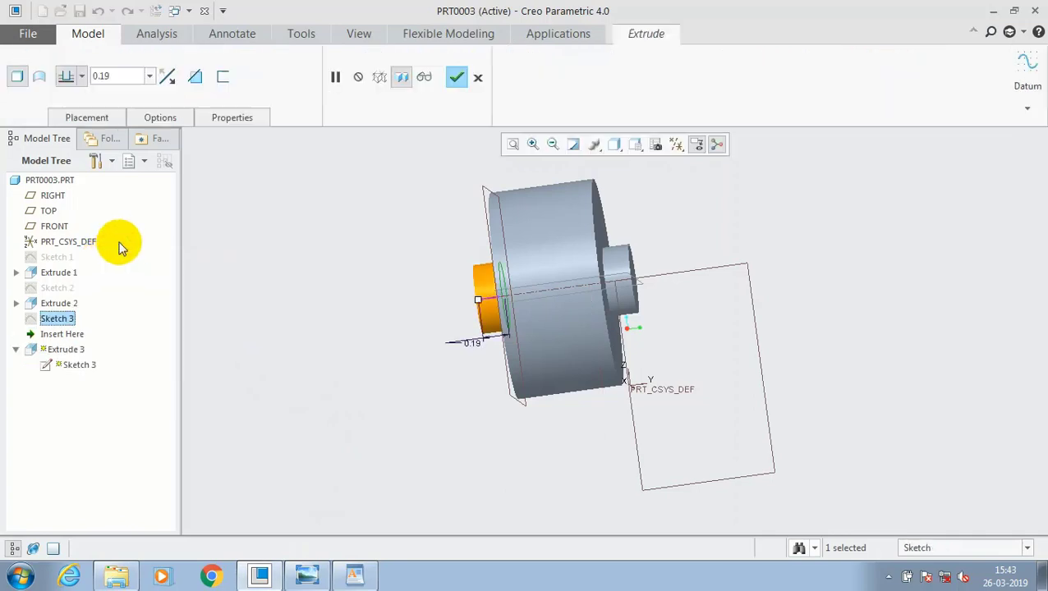
{"action": "double_click", "coordinate": [129, 76]}
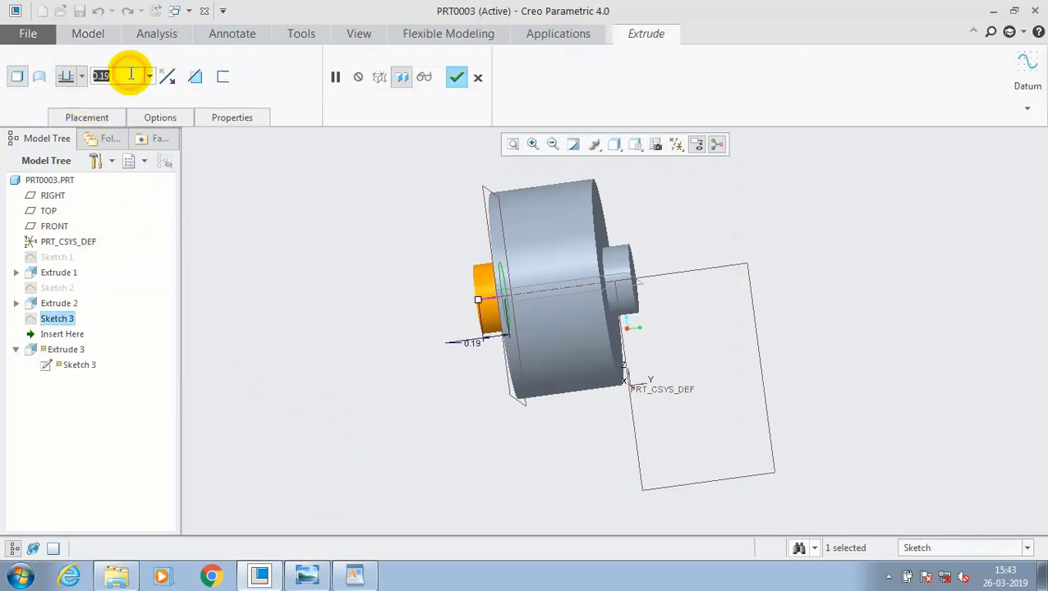
{"action": "type", "text": "0.13"}
{"action": "key", "text": "Return"}
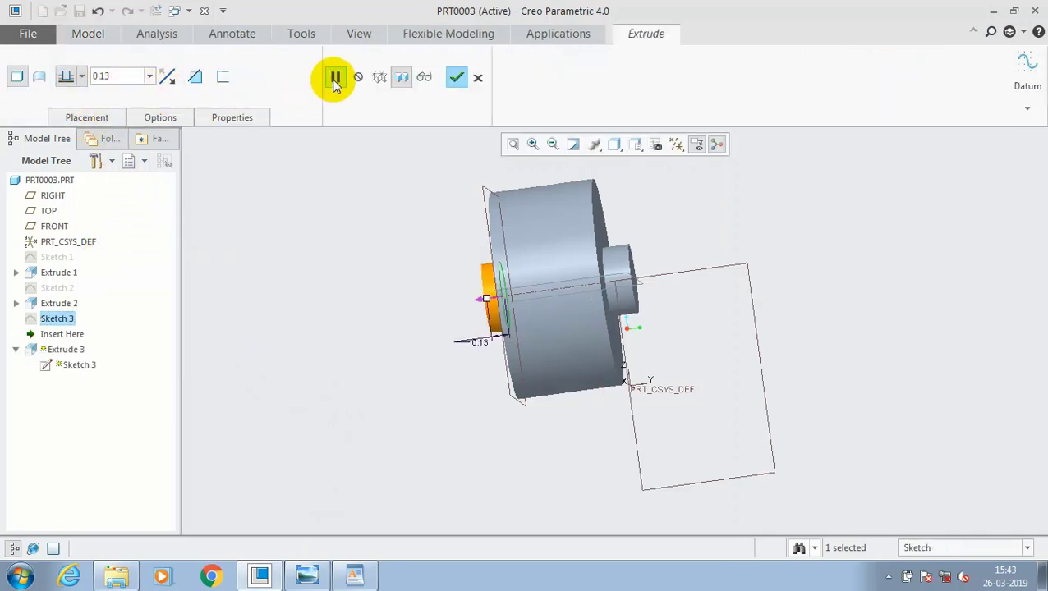
{"action": "left_click", "coordinate": [457, 77]}
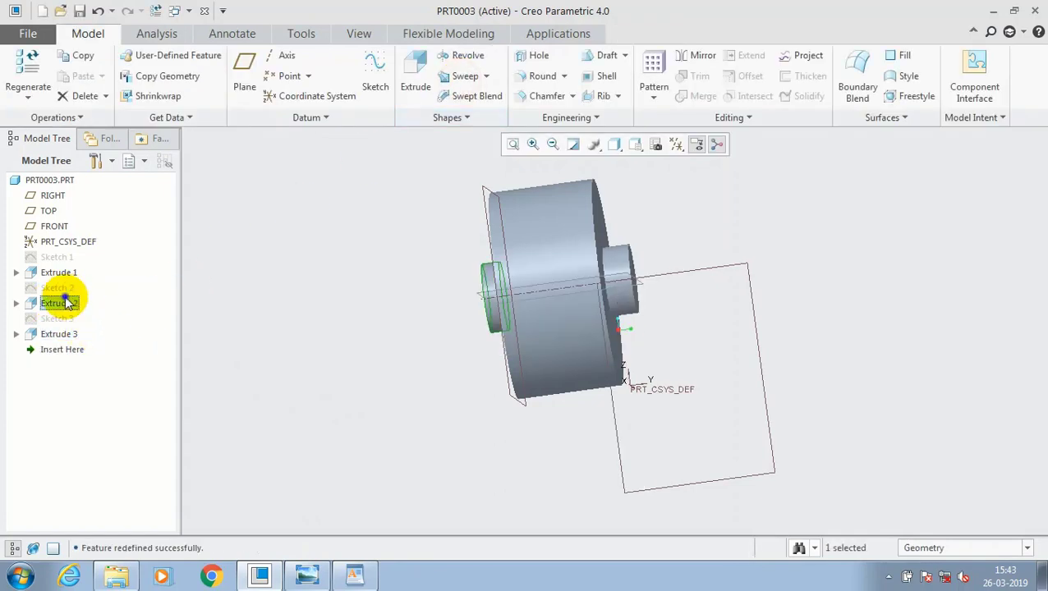
- Redefine the first boss, Extrude 2, with an extrusion depth of 0.13
{"action": "right_click", "coordinate": [86, 278]}
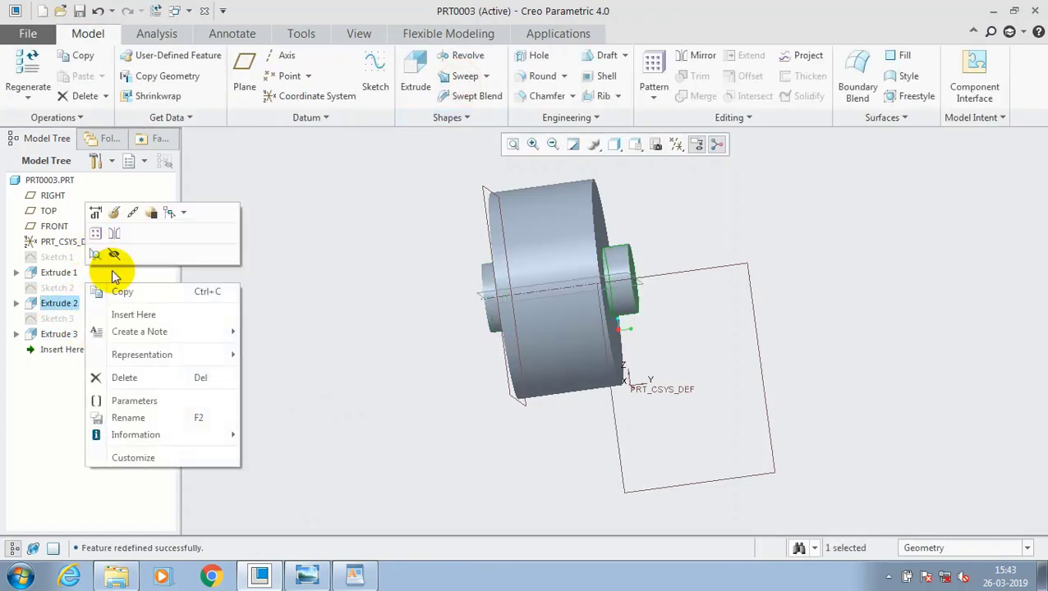
{"action": "left_click", "coordinate": [114, 213]}
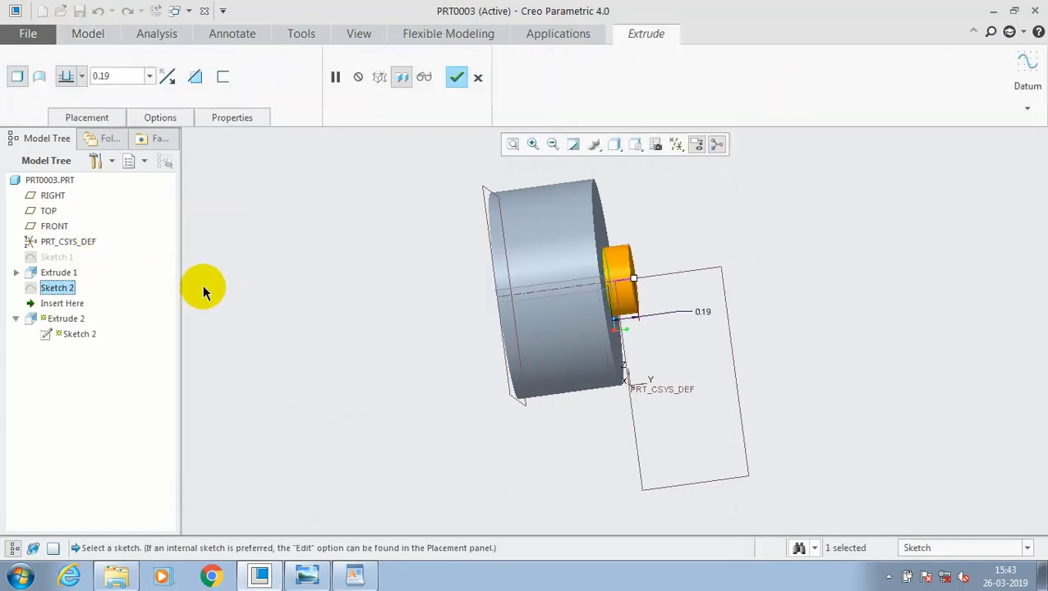
{"action": "double_click", "coordinate": [123, 75]}
{"action": "type", "text": "0.13"}
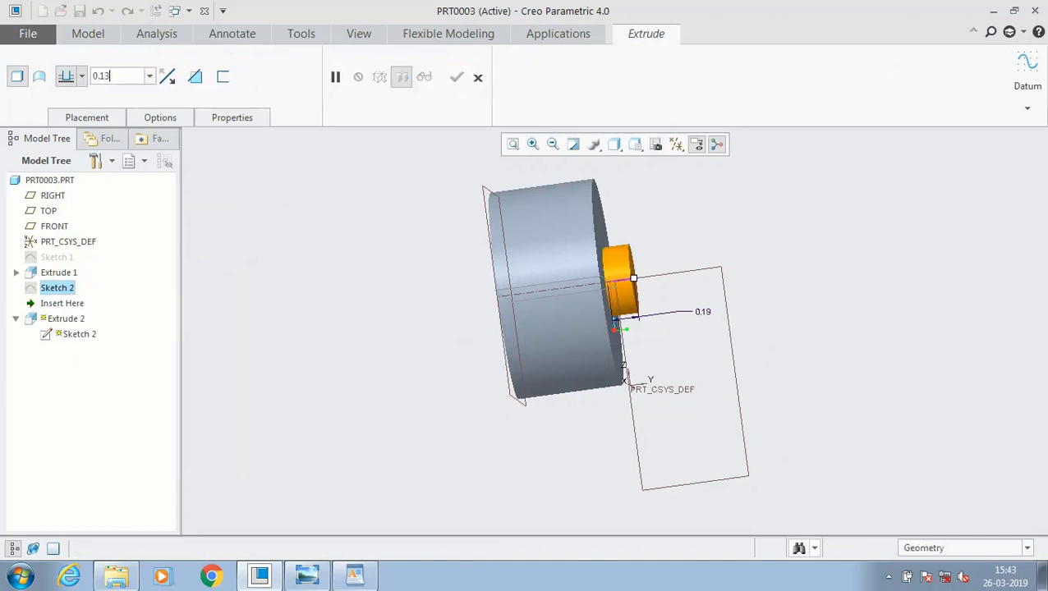
{"action": "key", "text": "Return"}
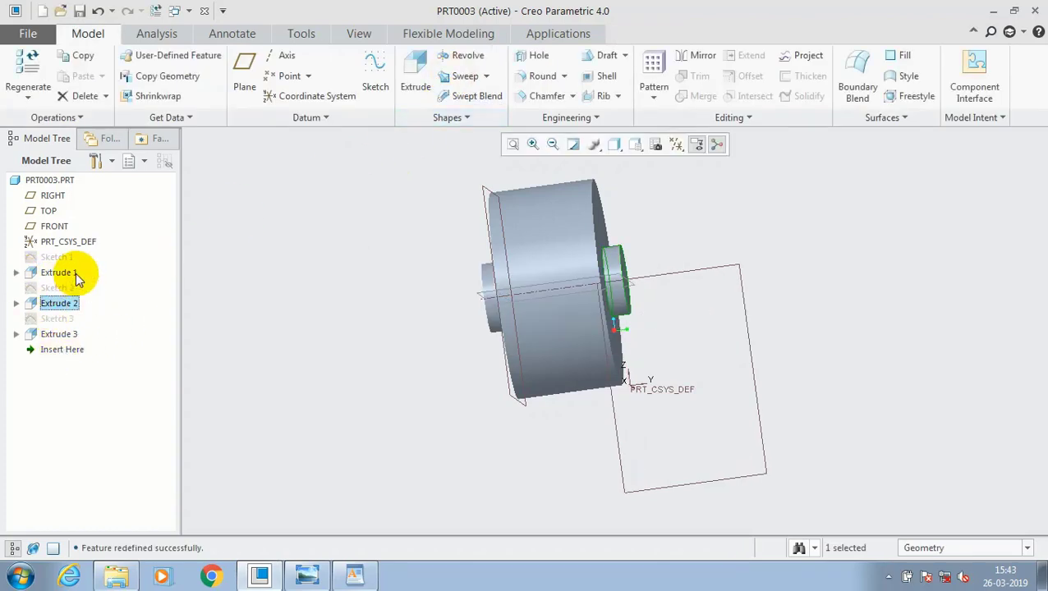
- Edit the sketch of the main cylinder, set the circle's radius to 0.75/2, and accept the sketch
{"action": "left_click", "coordinate": [15, 274]}
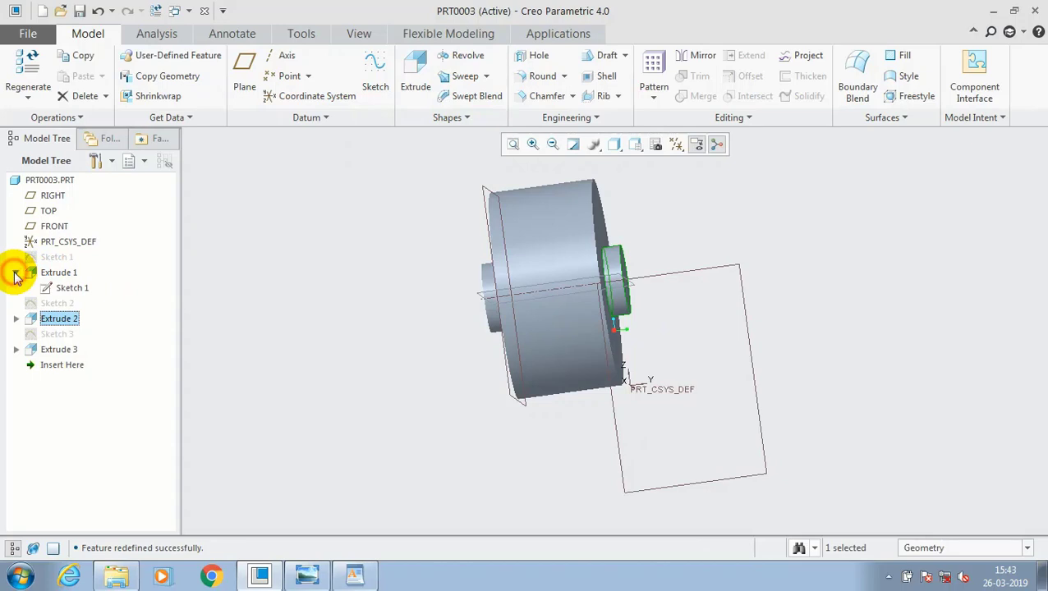
{"action": "left_click", "coordinate": [68, 289]}
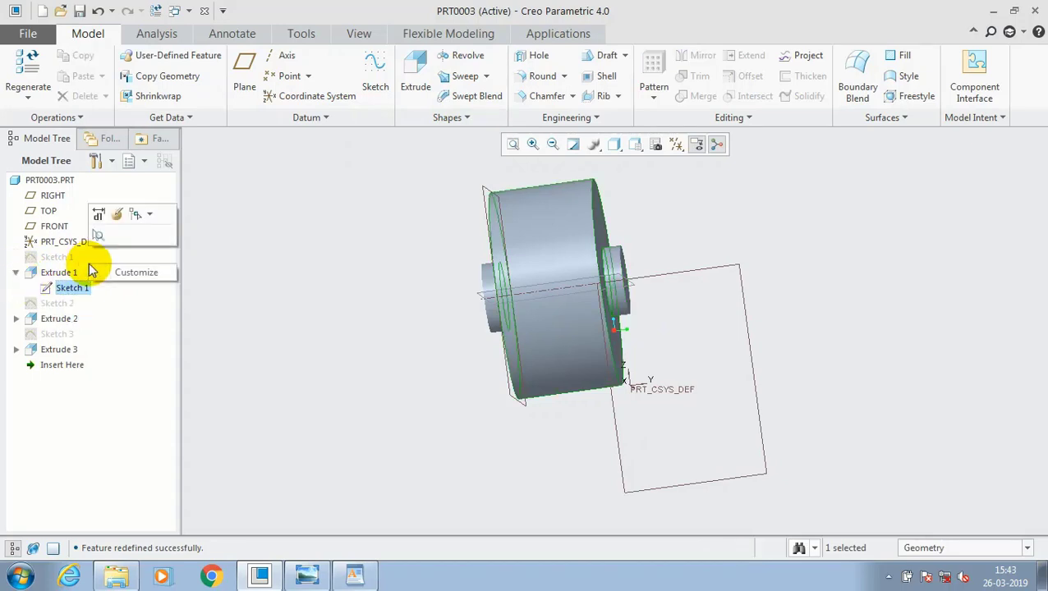
{"action": "left_click", "coordinate": [116, 214]}
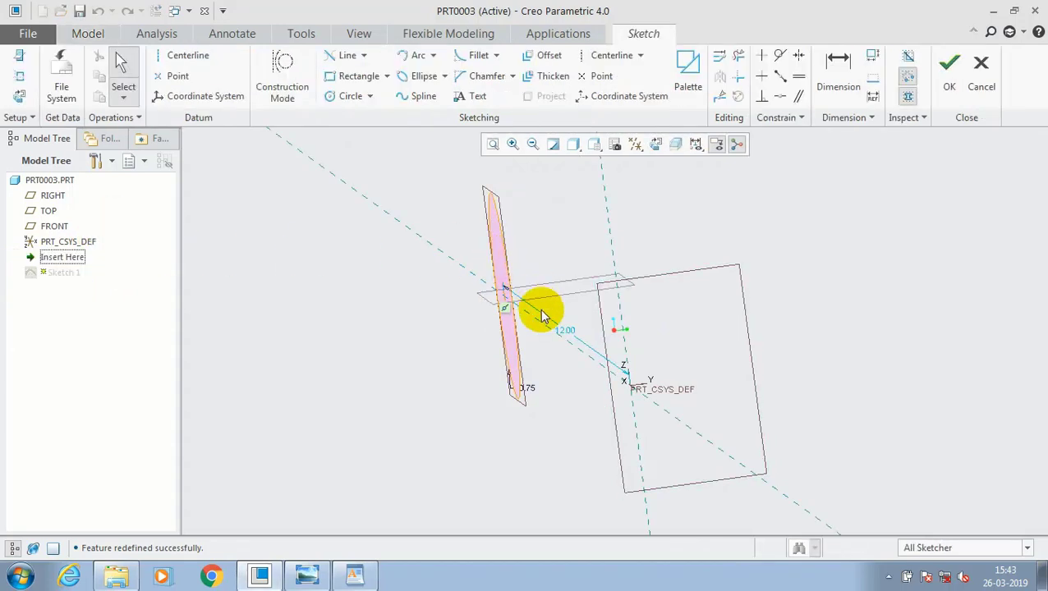
{"action": "double_click", "coordinate": [529, 394]}
{"action": "type", "text": "0"}
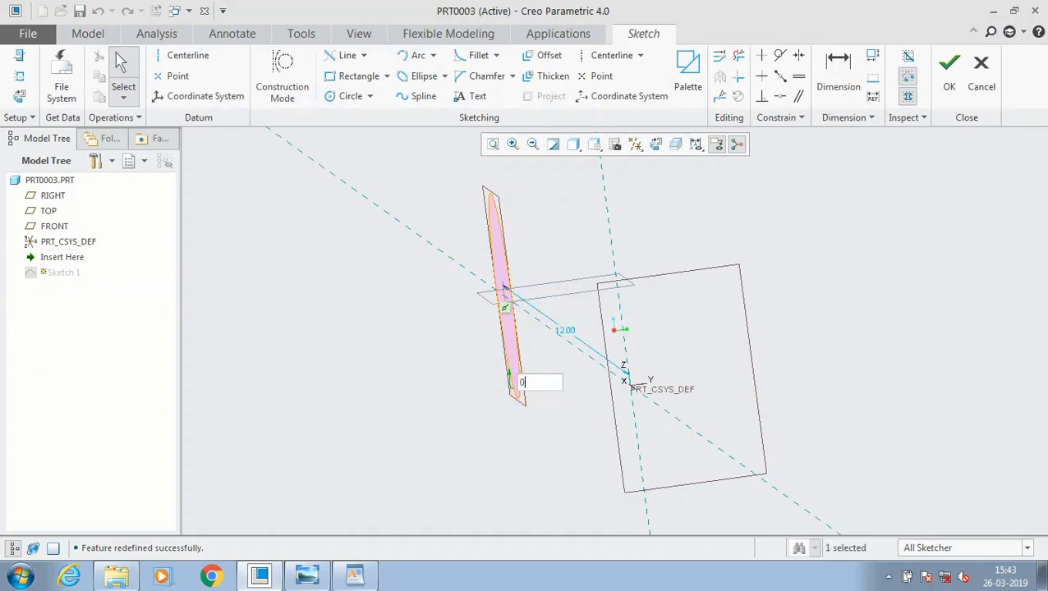
{"action": "type", "text": ".75/2"}
{"action": "key", "text": "Return"}
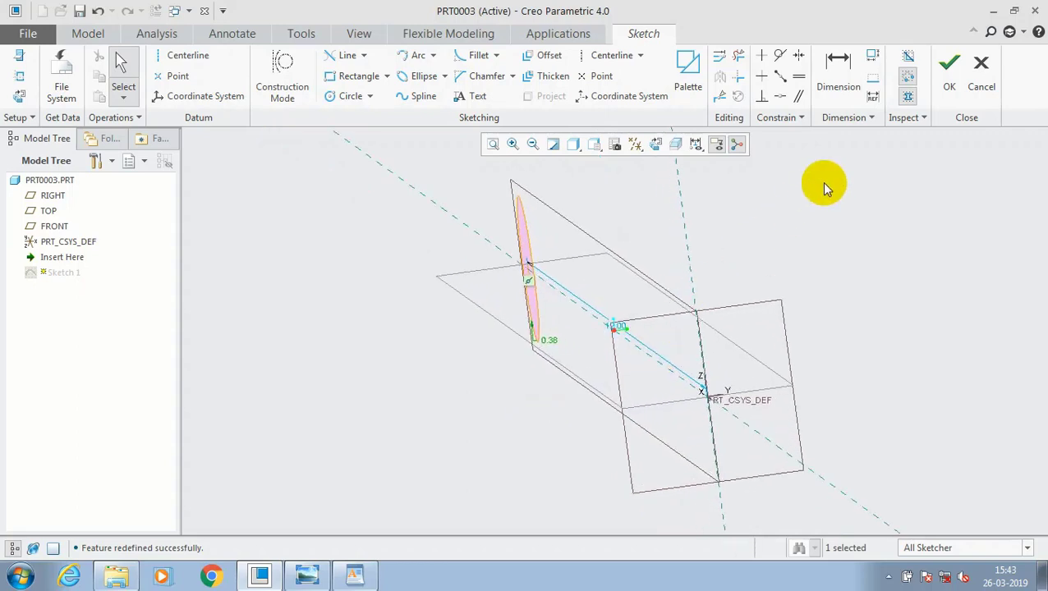
{"action": "left_click", "coordinate": [778, 251]}
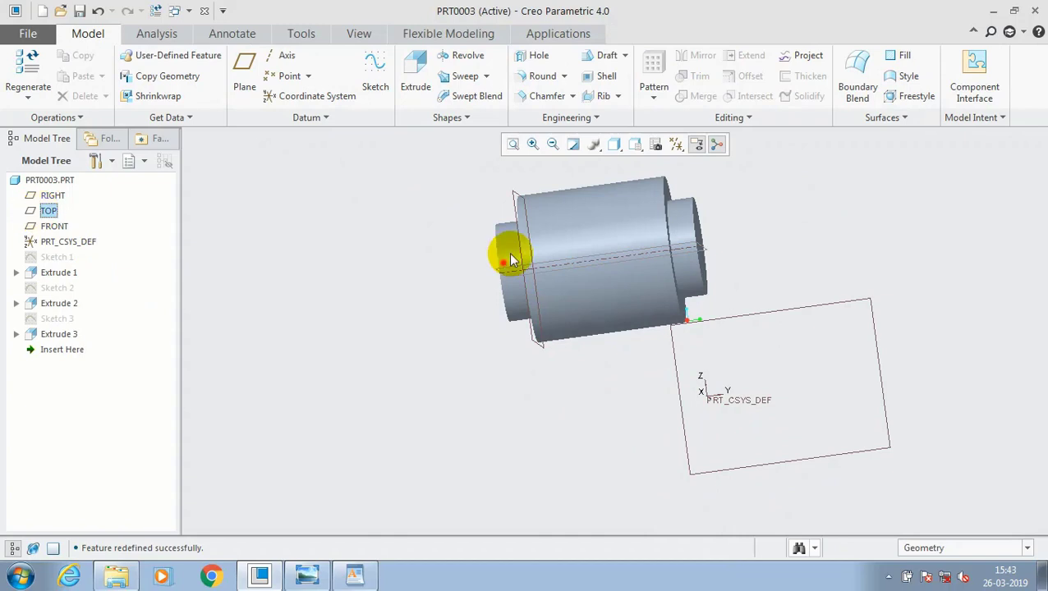
- Start a sketch on the FRONT plane with the RIGHT plane as bottom reference, and orient the view to the sketch plane
{"action": "left_click", "coordinate": [697, 247]}
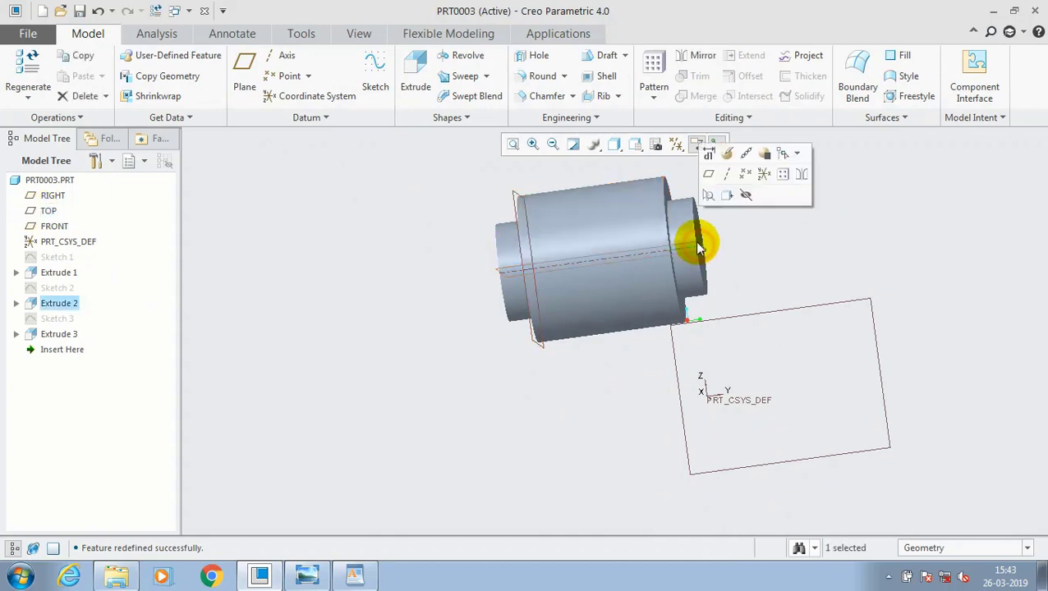
{"action": "key", "text": "s"}
{"action": "left_click", "coordinate": [687, 244]}
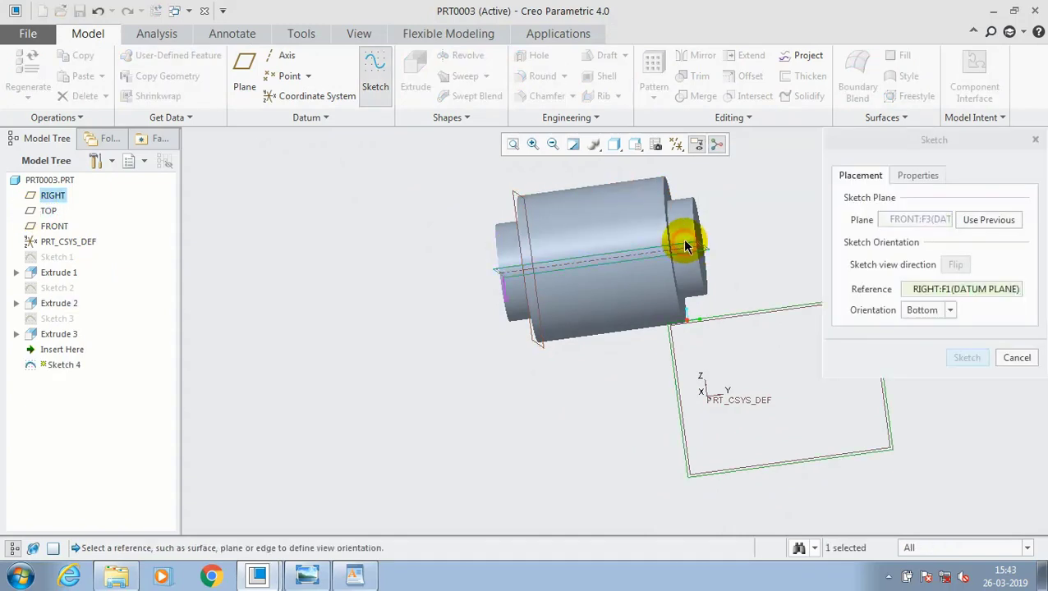
{"action": "left_click", "coordinate": [966, 358]}
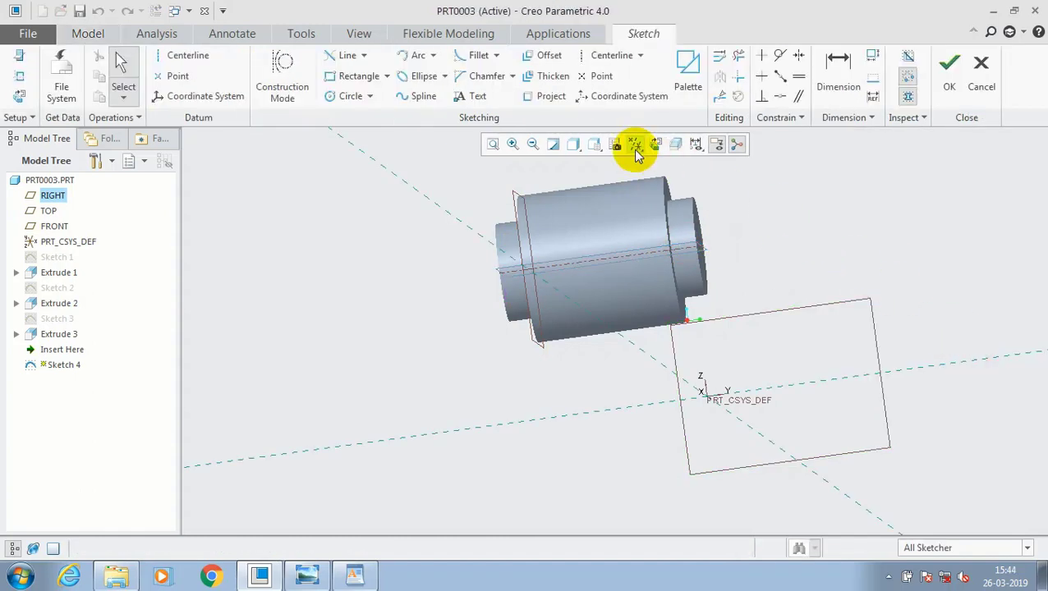
{"action": "left_click", "coordinate": [648, 144]}
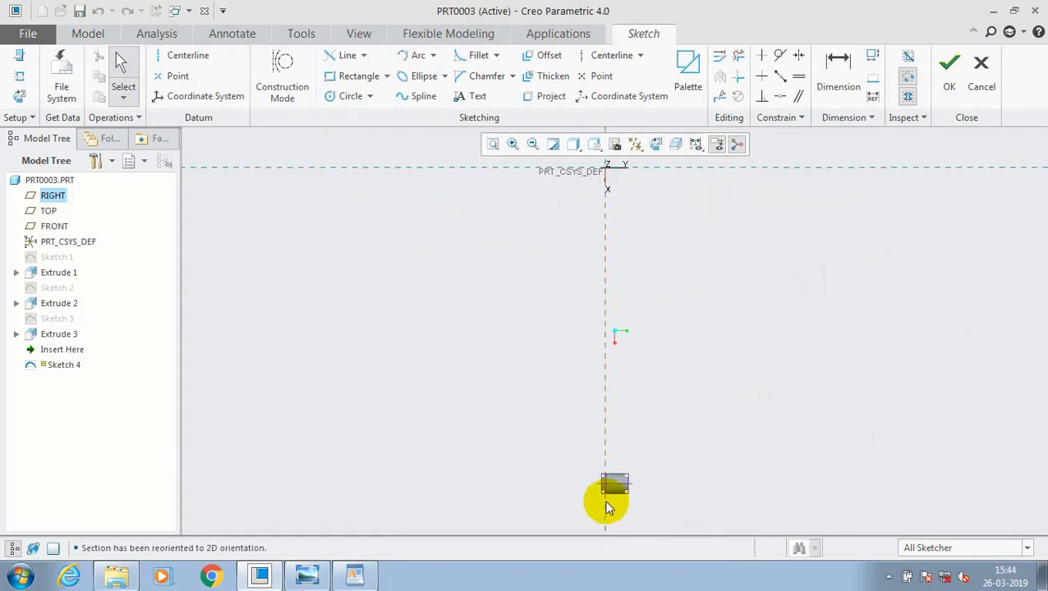
{"action": "scroll", "coordinate": [607, 497], "scroll_direction": "down", "scroll_amount": 5}
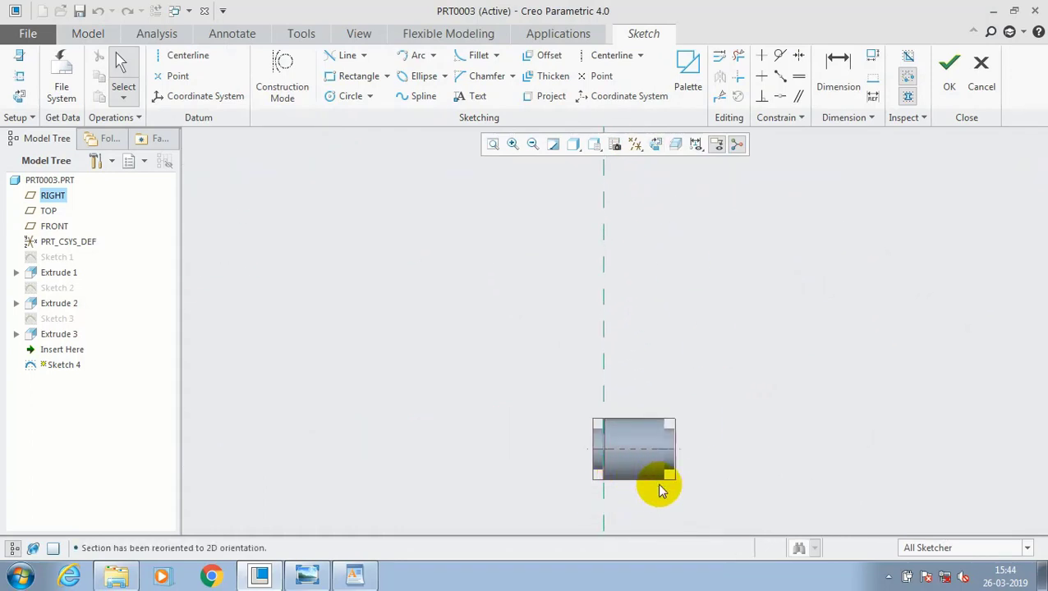
- Check the Hinge A cross hole in the drawing and sketch a circle about 0.24 in diameter on the main cylinder's axis
{"action": "left_click", "coordinate": [306, 575]}
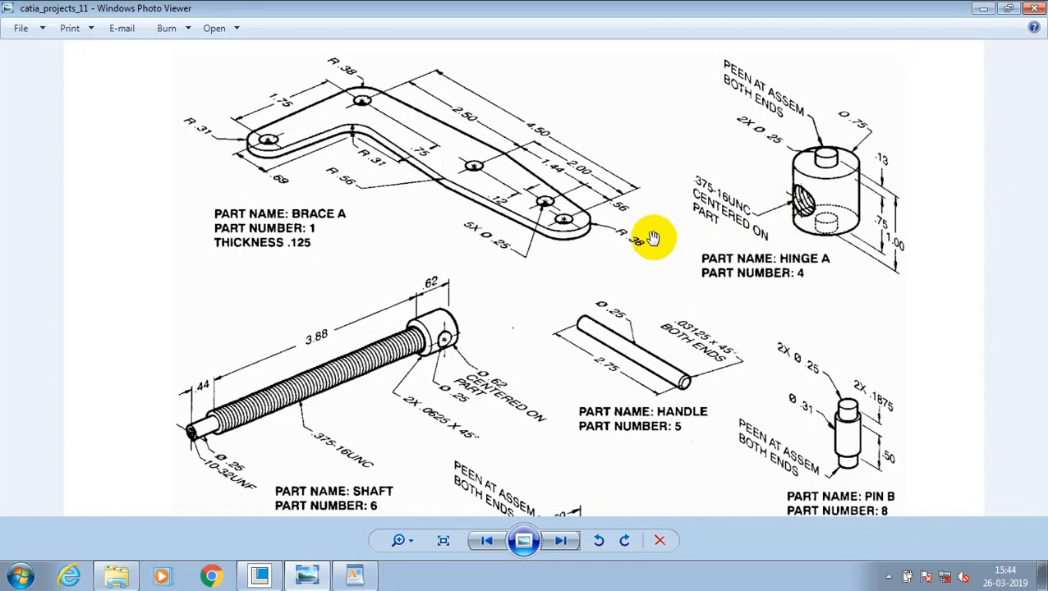
{"action": "left_click", "coordinate": [261, 574]}
{"action": "scroll", "coordinate": [625, 444], "scroll_direction": "up", "scroll_amount": 3}
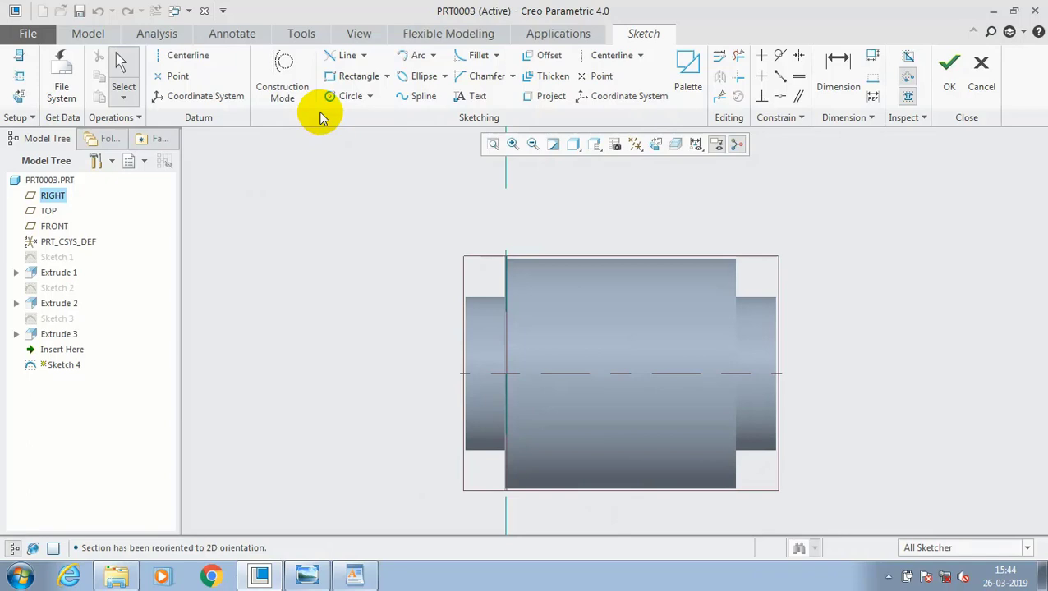
{"action": "left_click", "coordinate": [348, 96]}
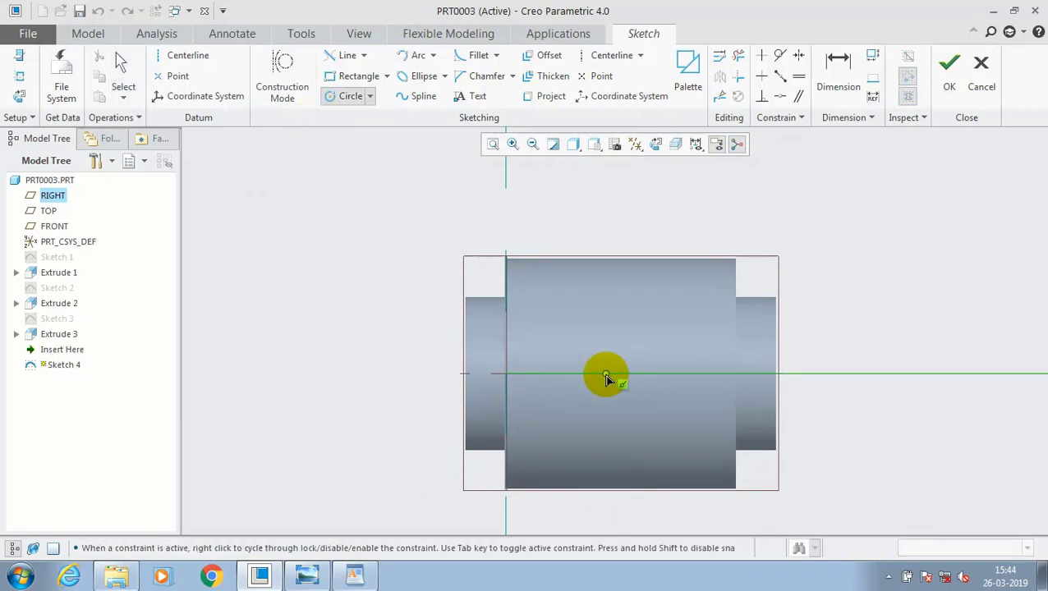
{"action": "left_click", "coordinate": [606, 376]}
{"action": "left_click", "coordinate": [616, 412]}
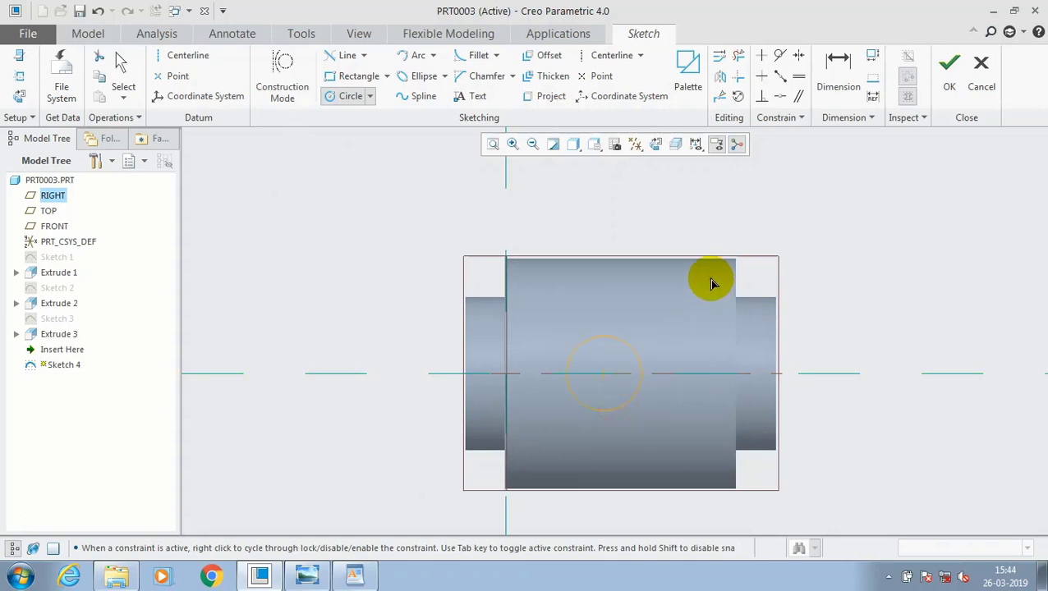
- Set the sketched circle's diameter to 0.38
{"action": "left_click", "coordinate": [828, 74]}
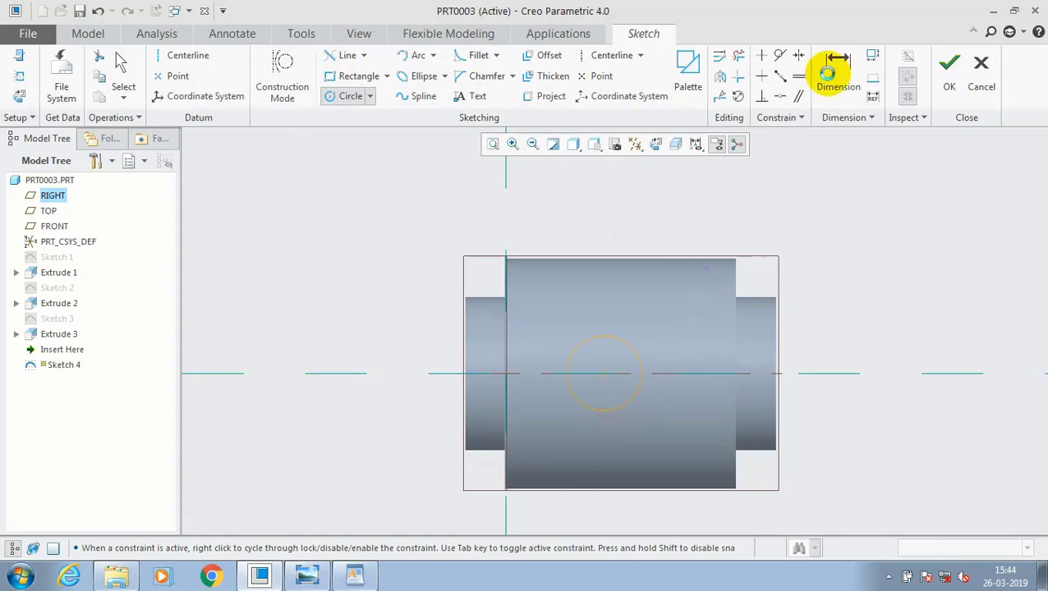
{"action": "left_click", "coordinate": [613, 367]}
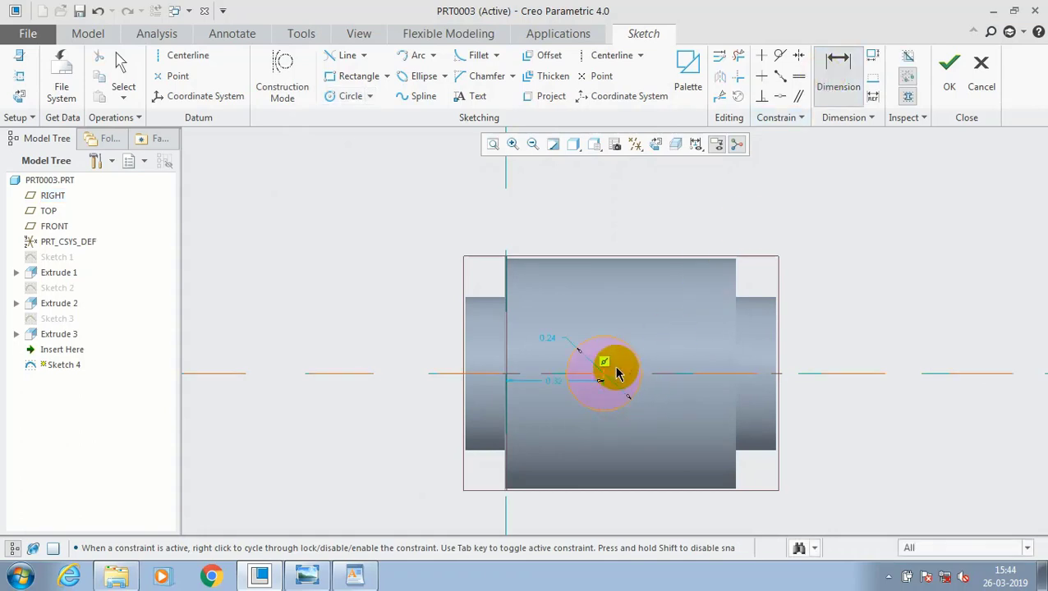
{"action": "left_click", "coordinate": [545, 339]}
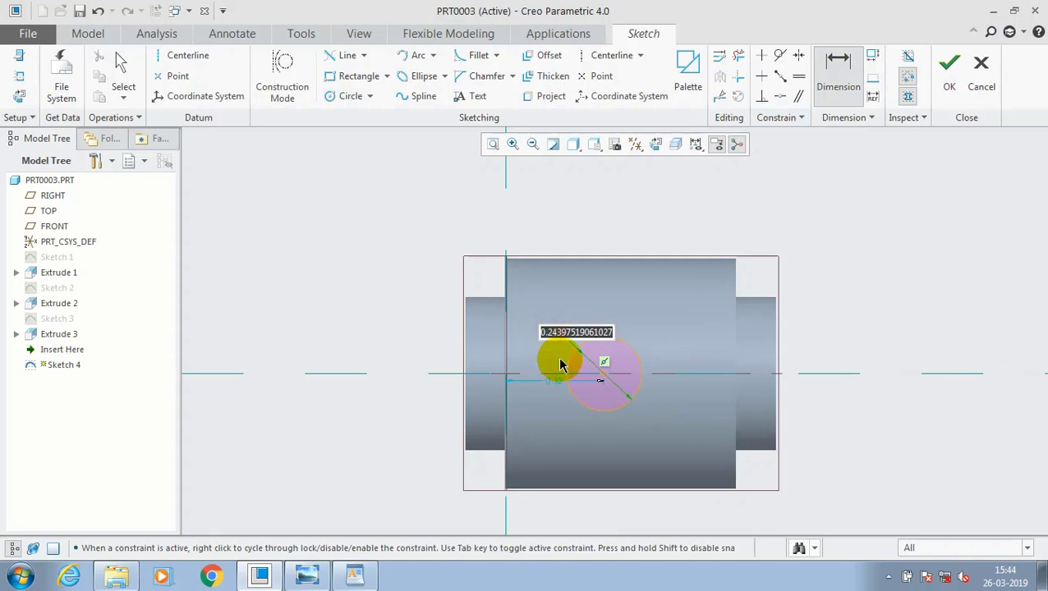
{"action": "type", "text": "0.38"}
{"action": "key", "text": "Return"}
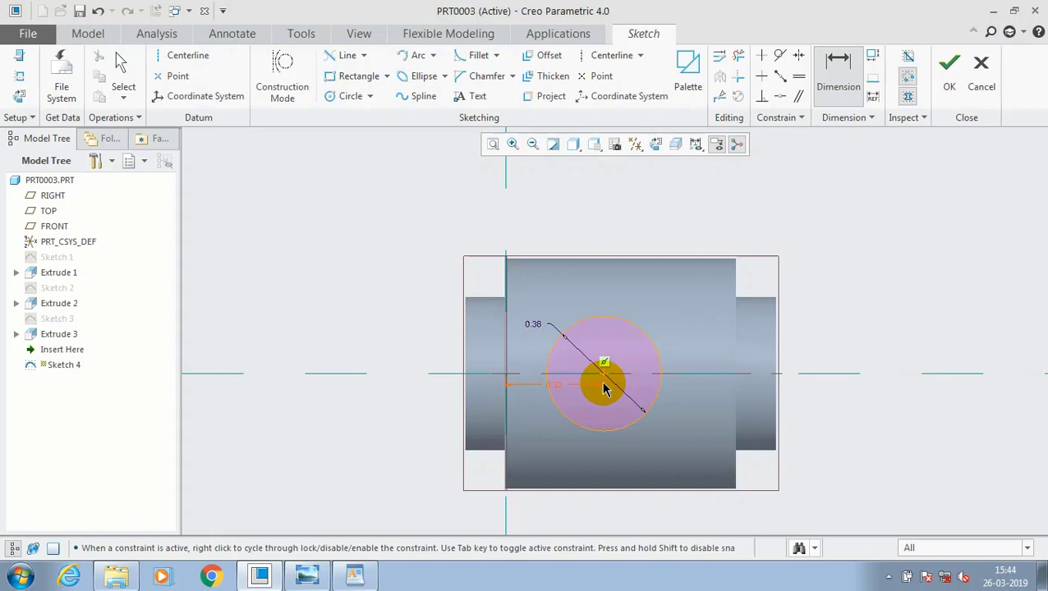
- Dimension the circle's centre from the boss end face to place it midway along the part, and accept the sketch
{"action": "left_click", "coordinate": [778, 399]}
{"action": "middle_click", "coordinate": [802, 436]}
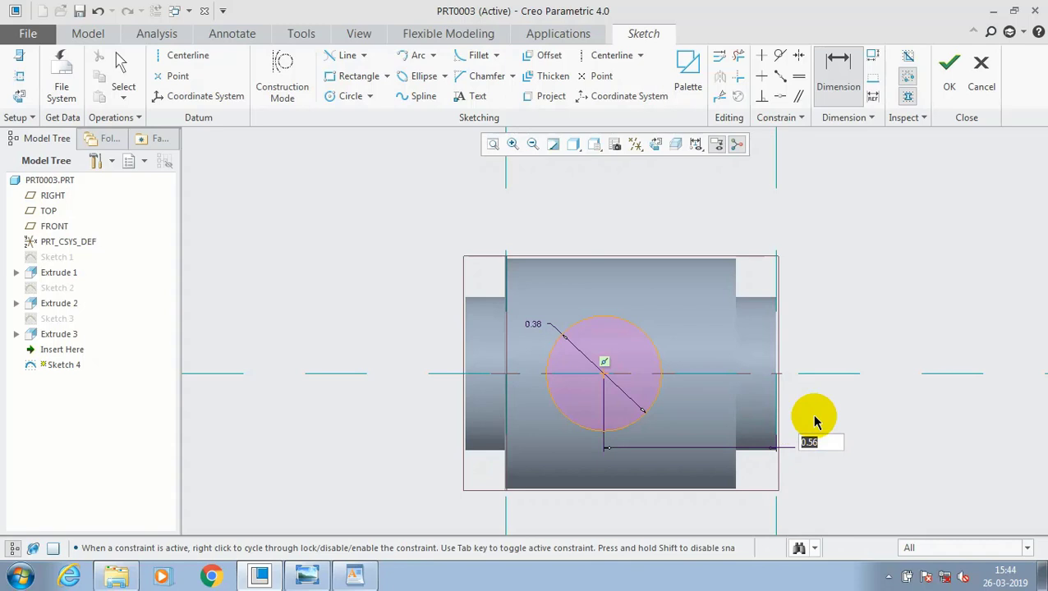
{"action": "middle_click", "coordinate": [814, 420]}
{"action": "left_click", "coordinate": [947, 80]}
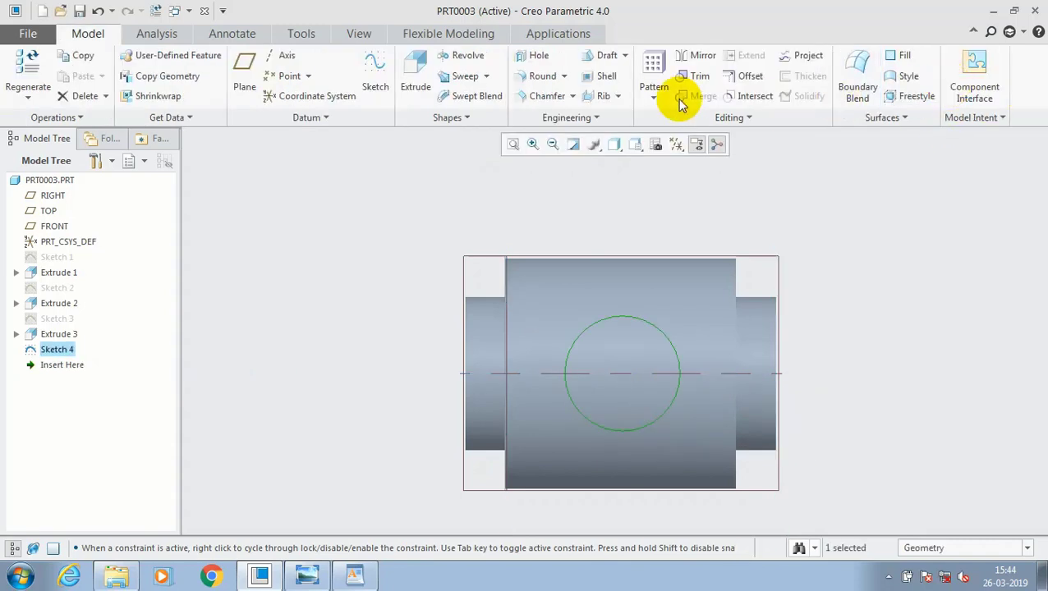
- Extrude the circle as a material-removing cut, symmetric about the sketch plane with a depth of 50, through the main cylinder
{"action": "left_click", "coordinate": [418, 78]}
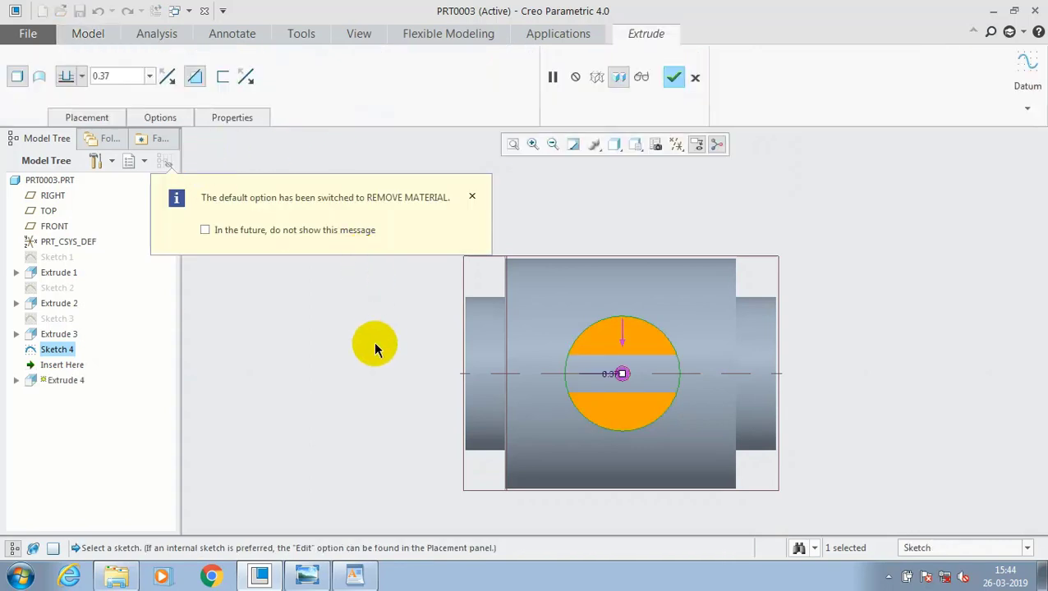
{"action": "scroll", "coordinate": [373, 341], "scroll_direction": "down", "scroll_amount": 1}
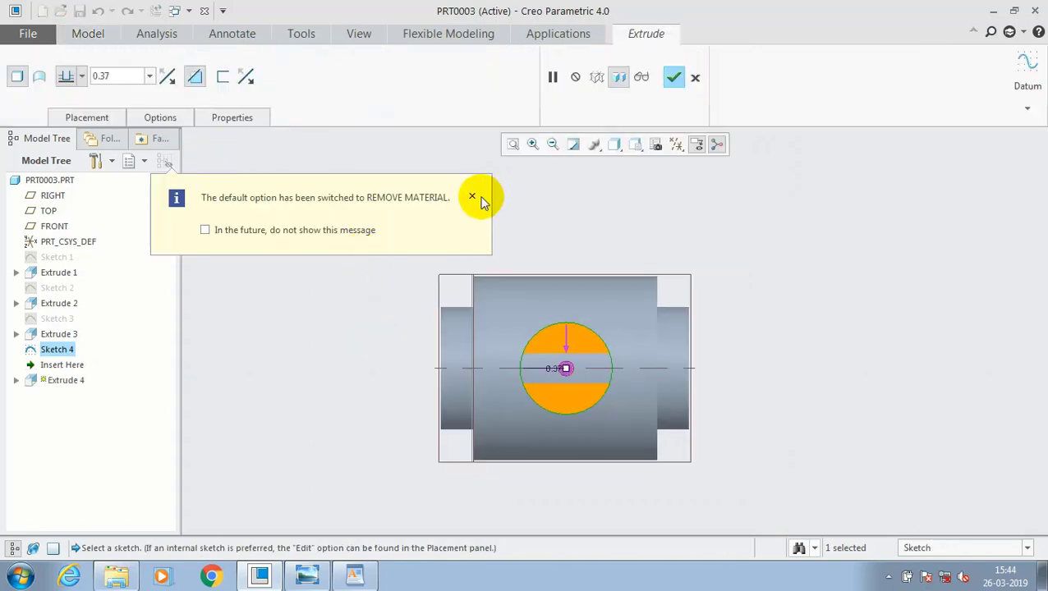
{"action": "left_click", "coordinate": [472, 198]}
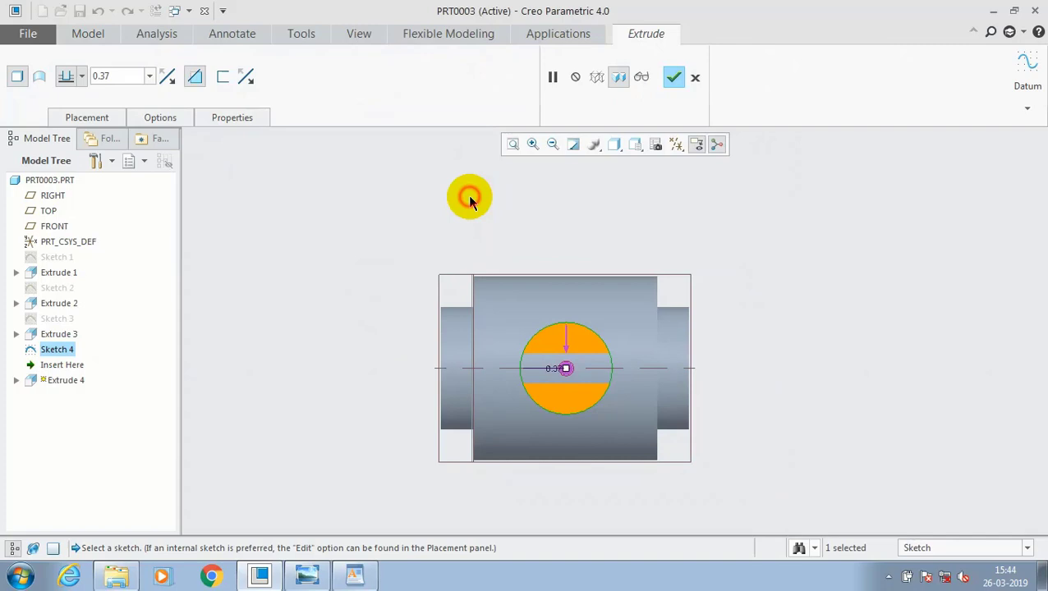
{"action": "middle_click_drag", "start_coordinate": [734, 303], "coordinate": [723, 233]}
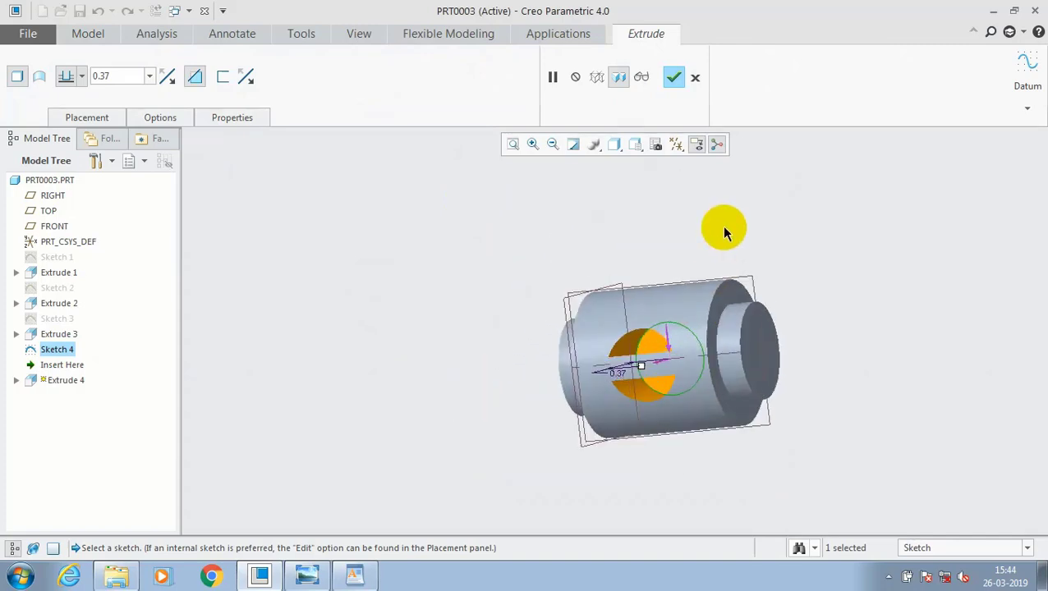
{"action": "left_click", "coordinate": [82, 76]}
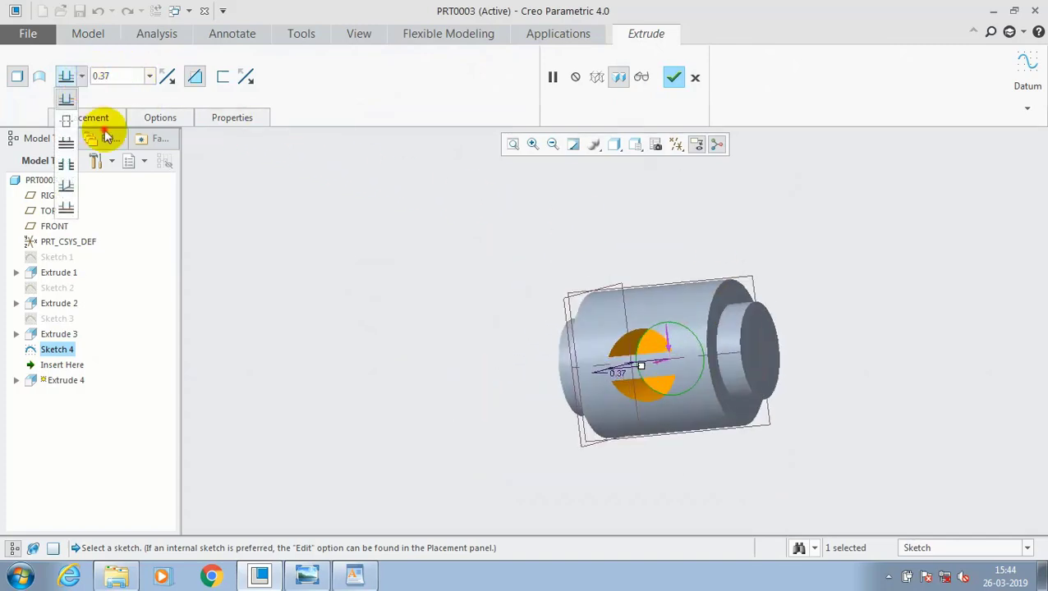
{"action": "left_click", "coordinate": [66, 120]}
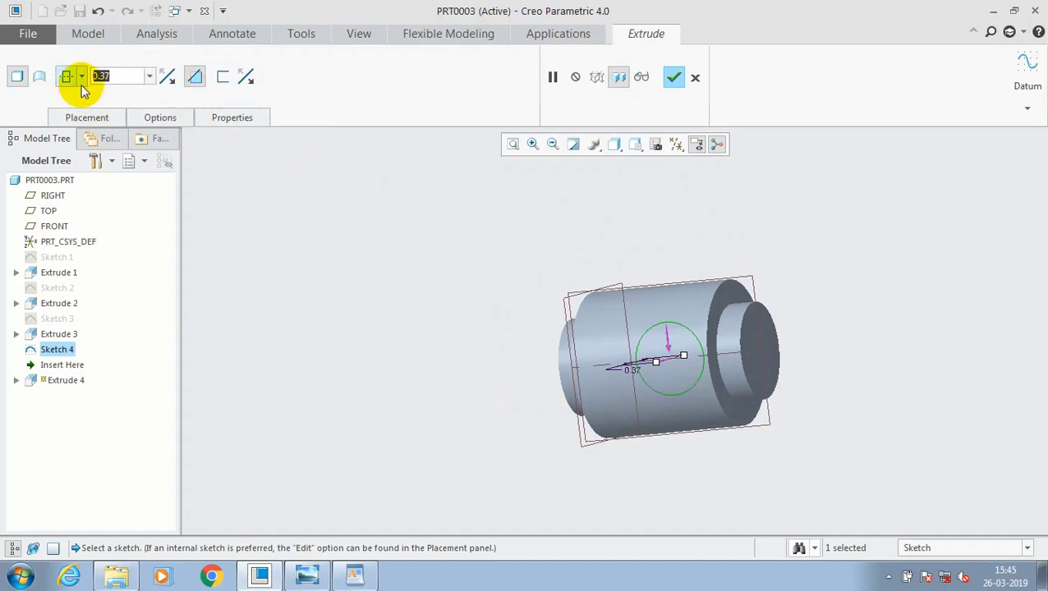
{"action": "type", "text": "50"}
{"action": "key", "text": "Return"}
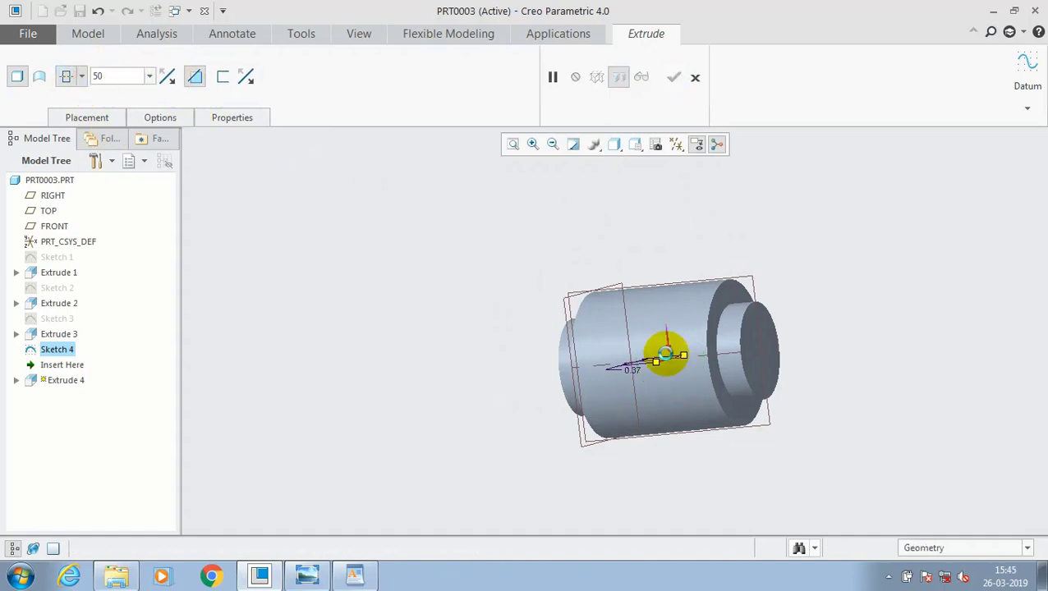
{"action": "scroll", "coordinate": [650, 354], "scroll_direction": "down", "scroll_amount": 2}
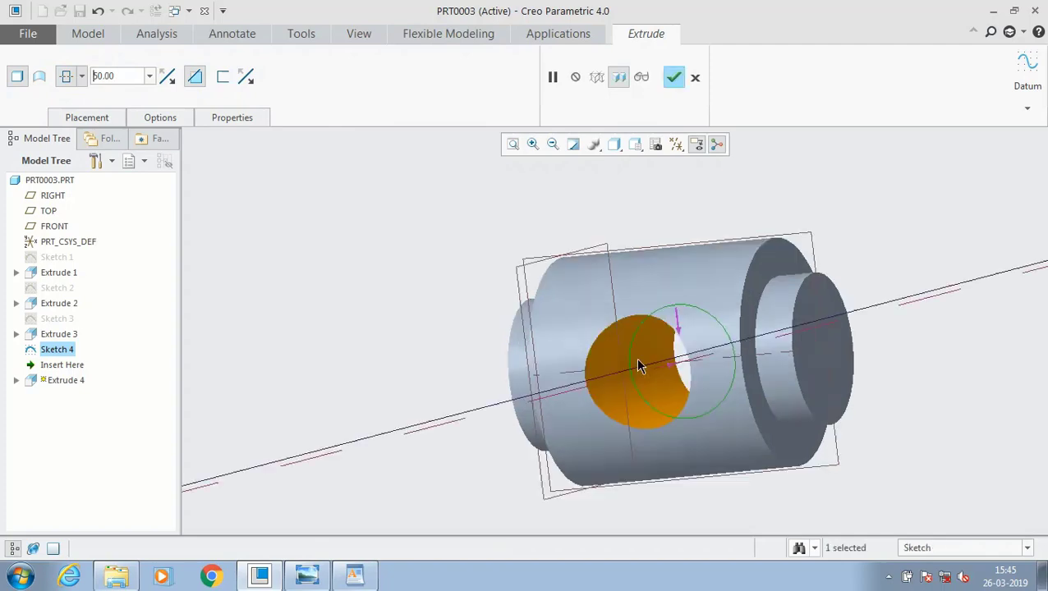
{"action": "left_click", "coordinate": [673, 78]}
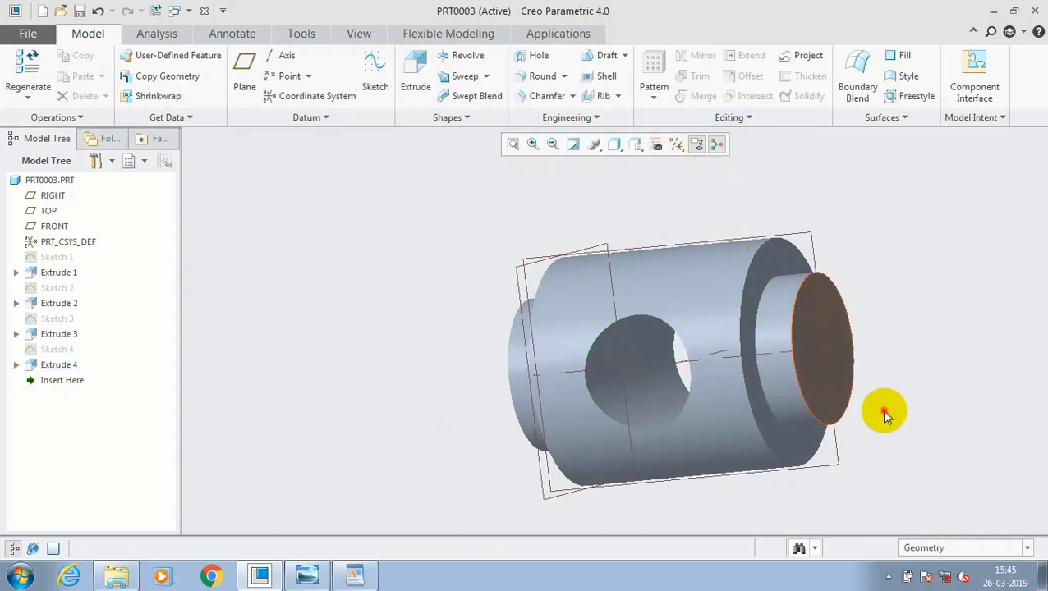
- Select the whole hinge part and apply a grey appearance from My Appearances to it
{"action": "scroll", "coordinate": [690, 532], "scroll_direction": "up", "scroll_amount": 1}
{"action": "left_click_drag", "start_coordinate": [911, 260], "coordinate": [482, 499]}
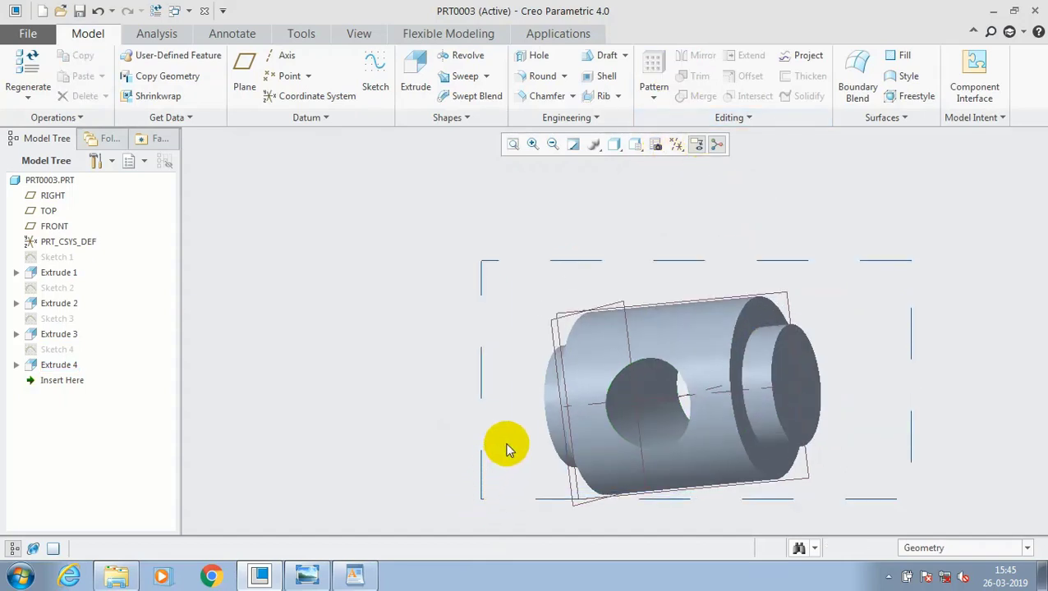
{"action": "left_click", "coordinate": [358, 34]}
{"action": "left_click", "coordinate": [159, 74]}
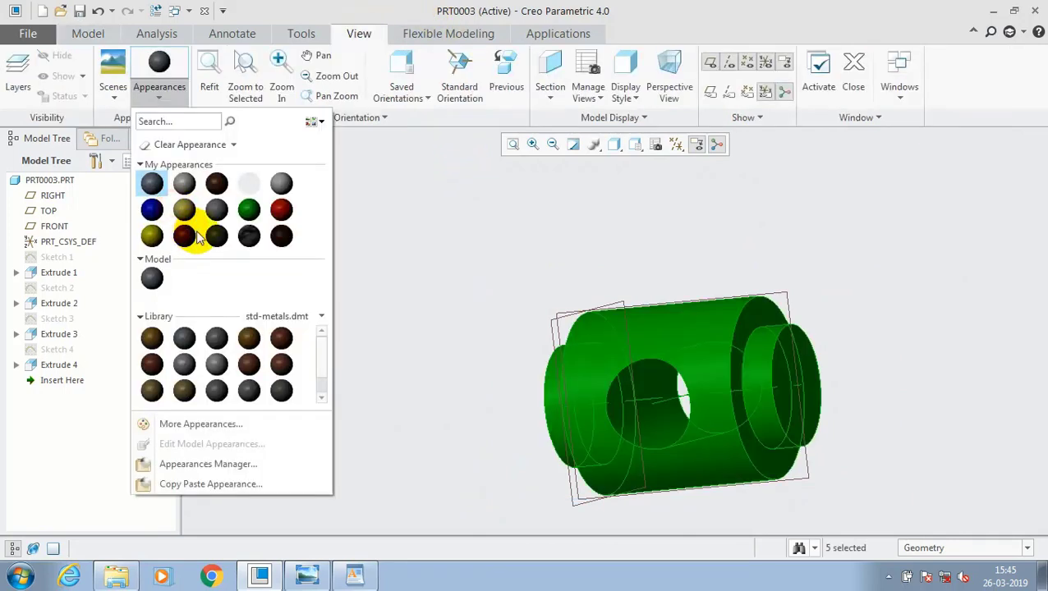
{"action": "left_click", "coordinate": [217, 238]}
{"action": "left_click", "coordinate": [900, 373]}
{"action": "scroll", "coordinate": [900, 374], "scroll_direction": "down", "scroll_amount": 2}
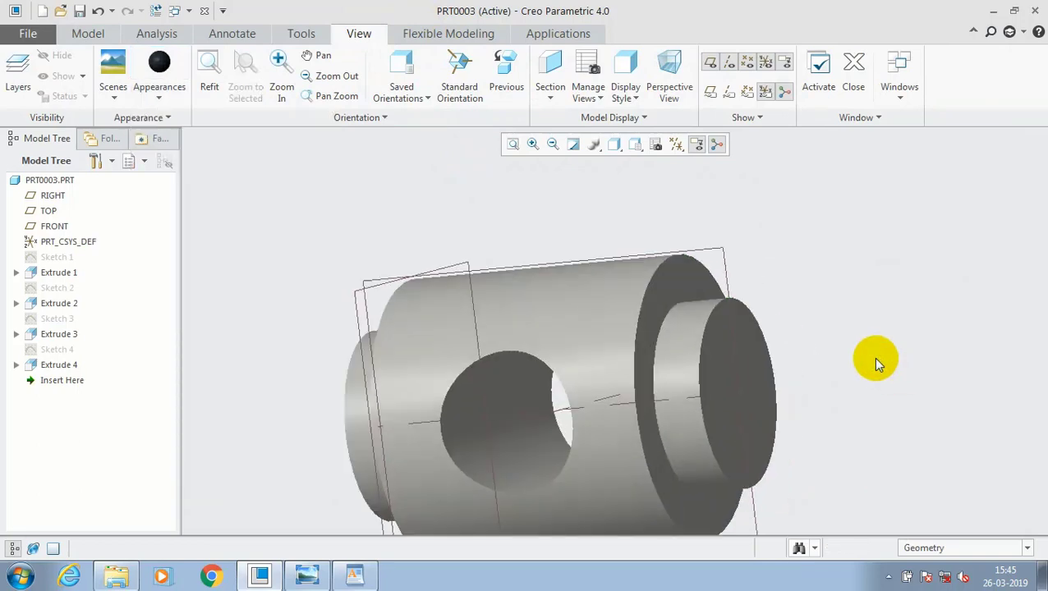
{"action": "scroll", "coordinate": [873, 357], "scroll_direction": "up", "scroll_amount": 2}
- Save a copy of the part in My Documents under the file name HINGEA
{"action": "left_click", "coordinate": [25, 33]}
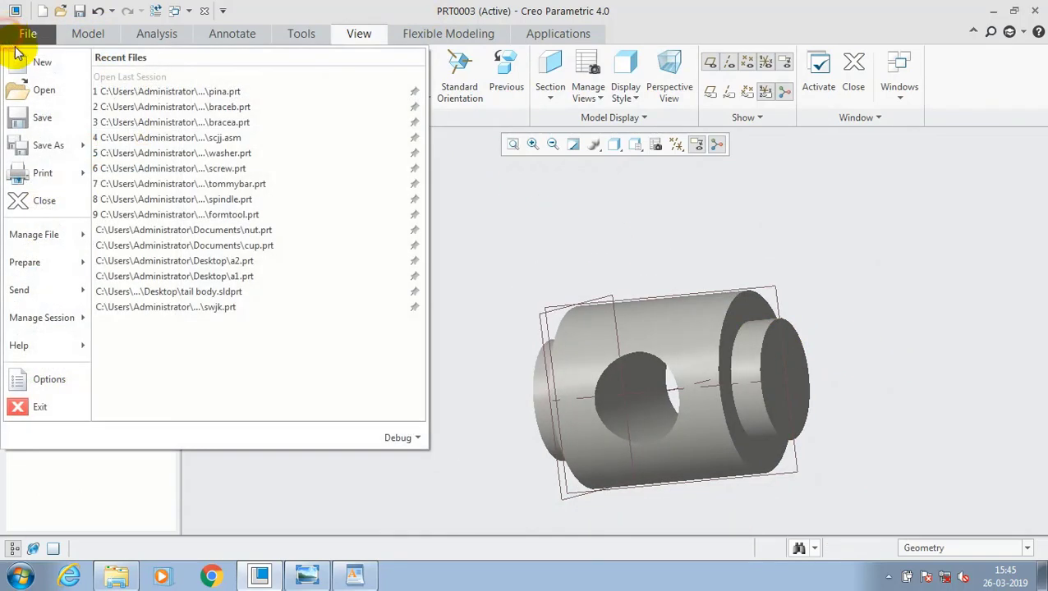
{"action": "left_click", "coordinate": [41, 155]}
{"action": "type", "text": "HIN"}
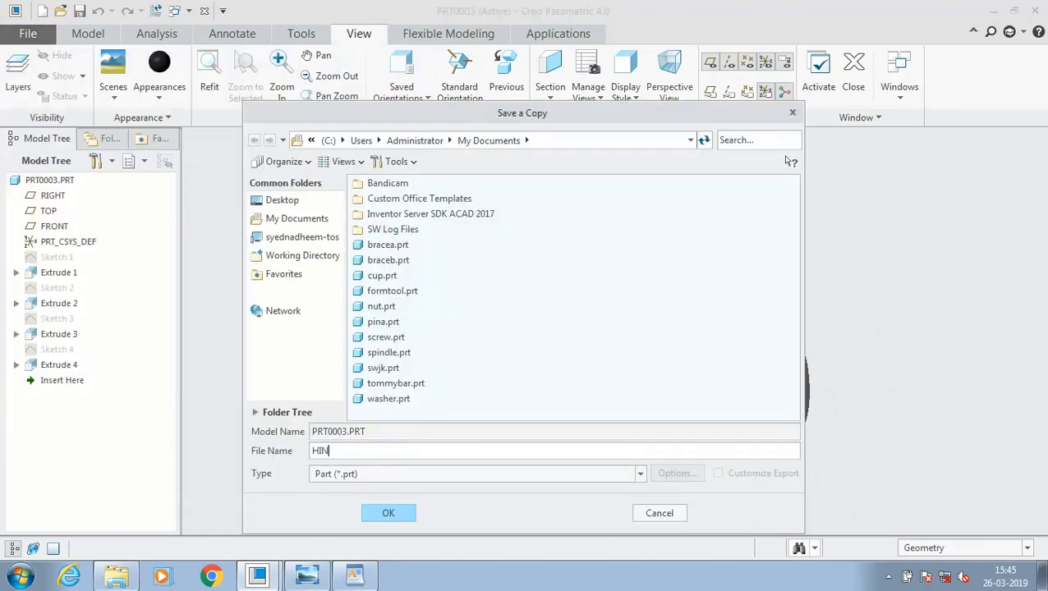
{"action": "type", "text": "GEA"}
{"action": "left_click", "coordinate": [391, 511]}
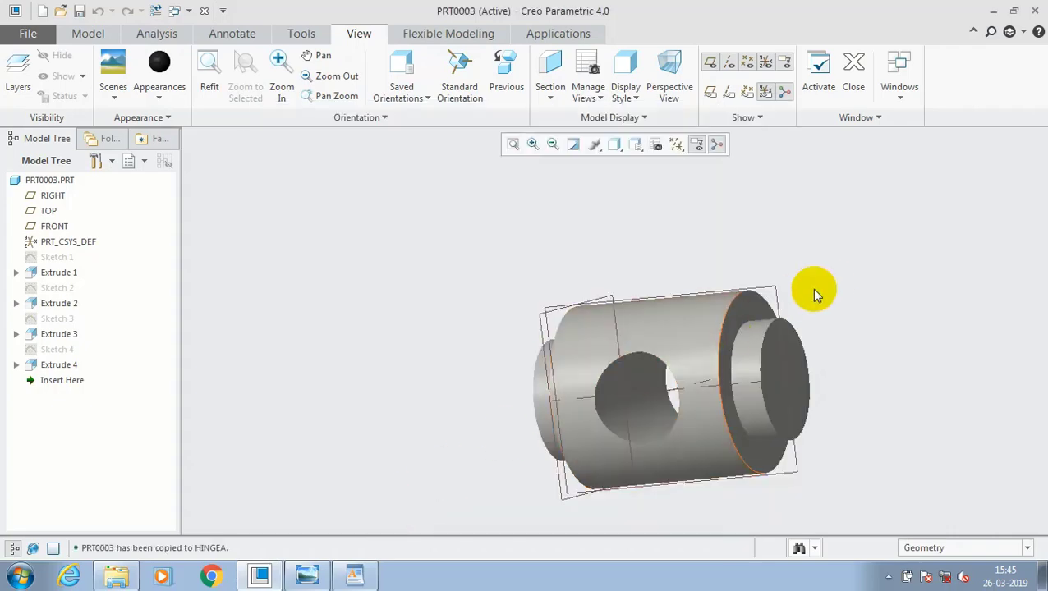